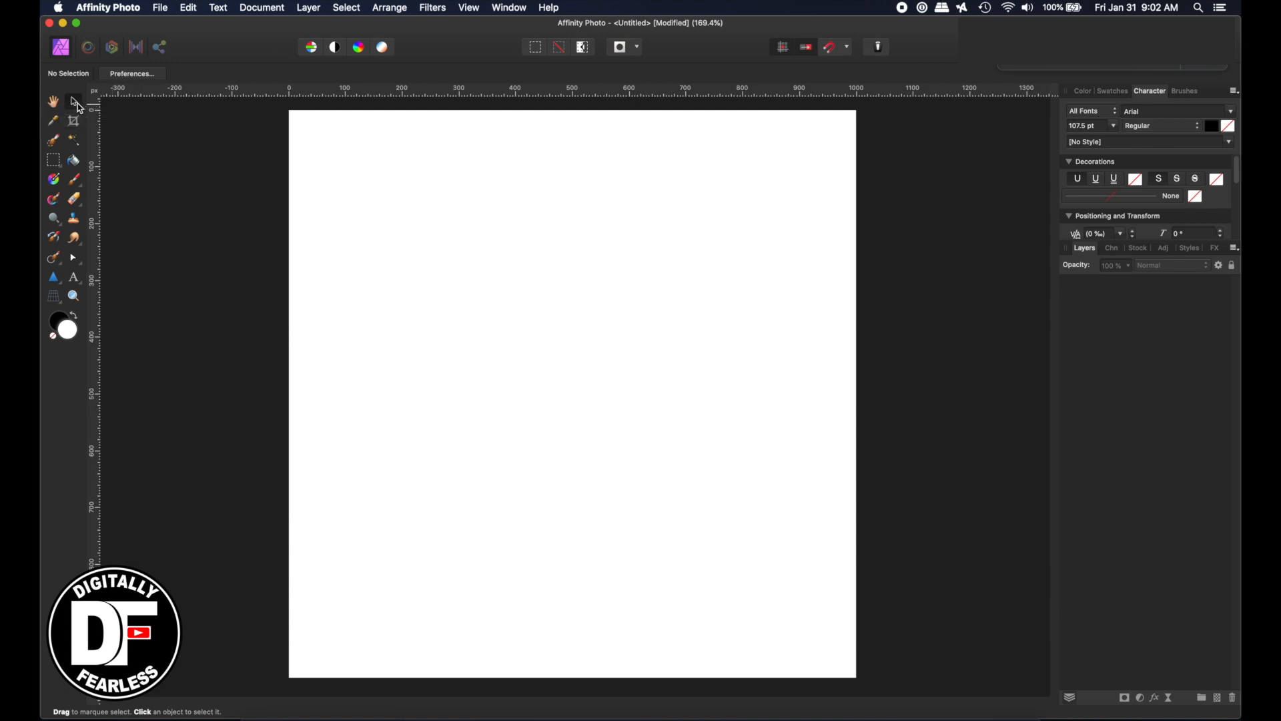
Add the art text "TEST" in the upper part of the canvas and set its font to Chalkboard
{"action": "left_click", "coordinate": [74, 278]}
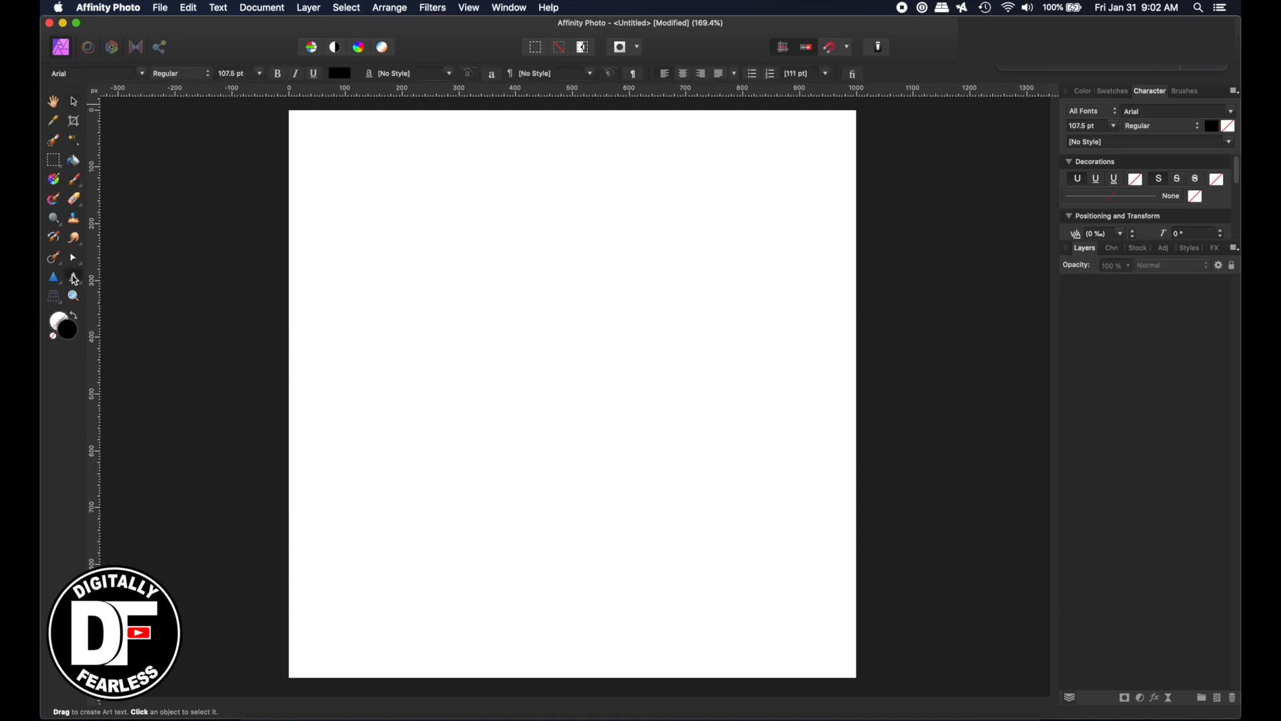
{"action": "left_click_drag", "start_coordinate": [375, 203], "coordinate": [427, 272]}
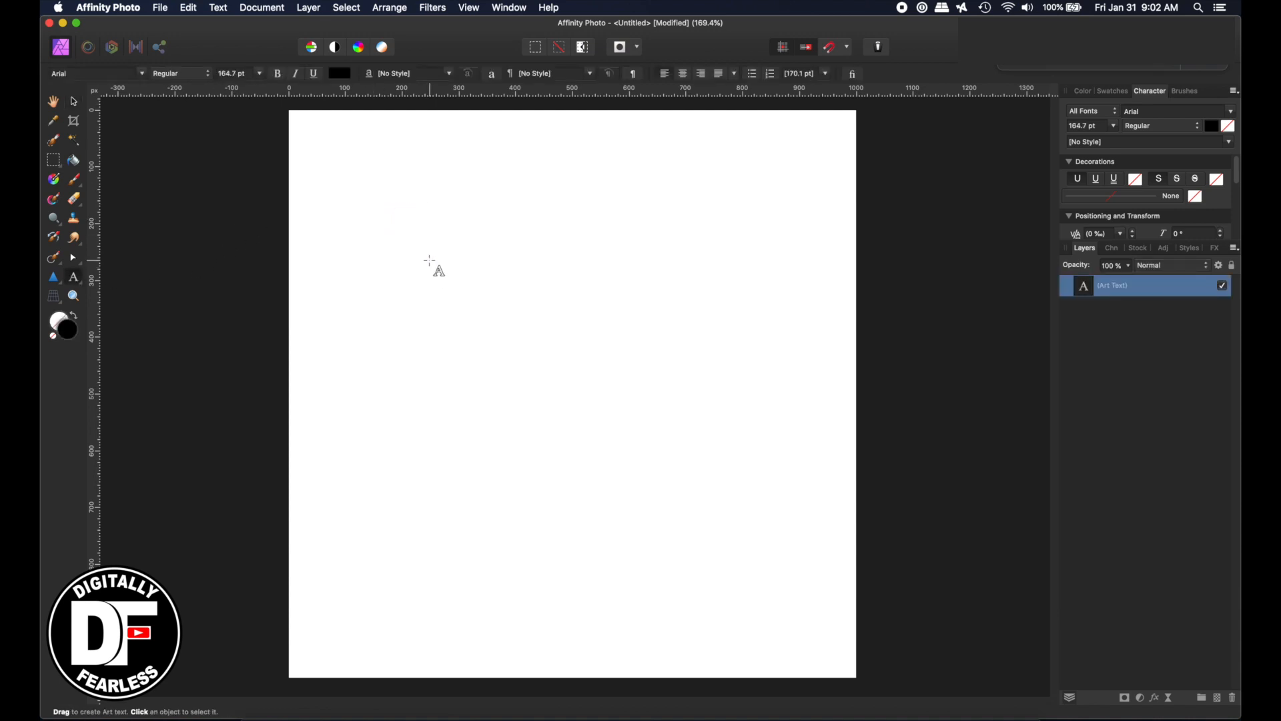
{"action": "type", "text": "TEST"}
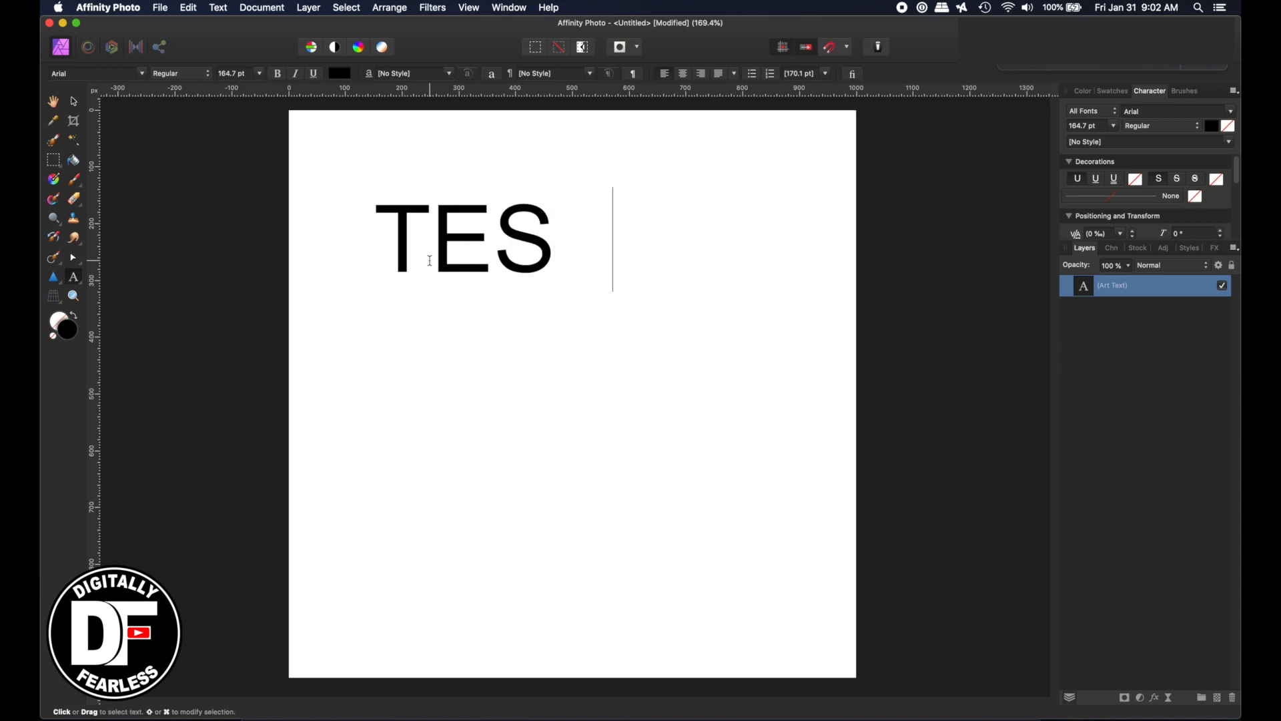
{"action": "key", "text": "Escape"}
{"action": "left_click", "coordinate": [134, 73]}
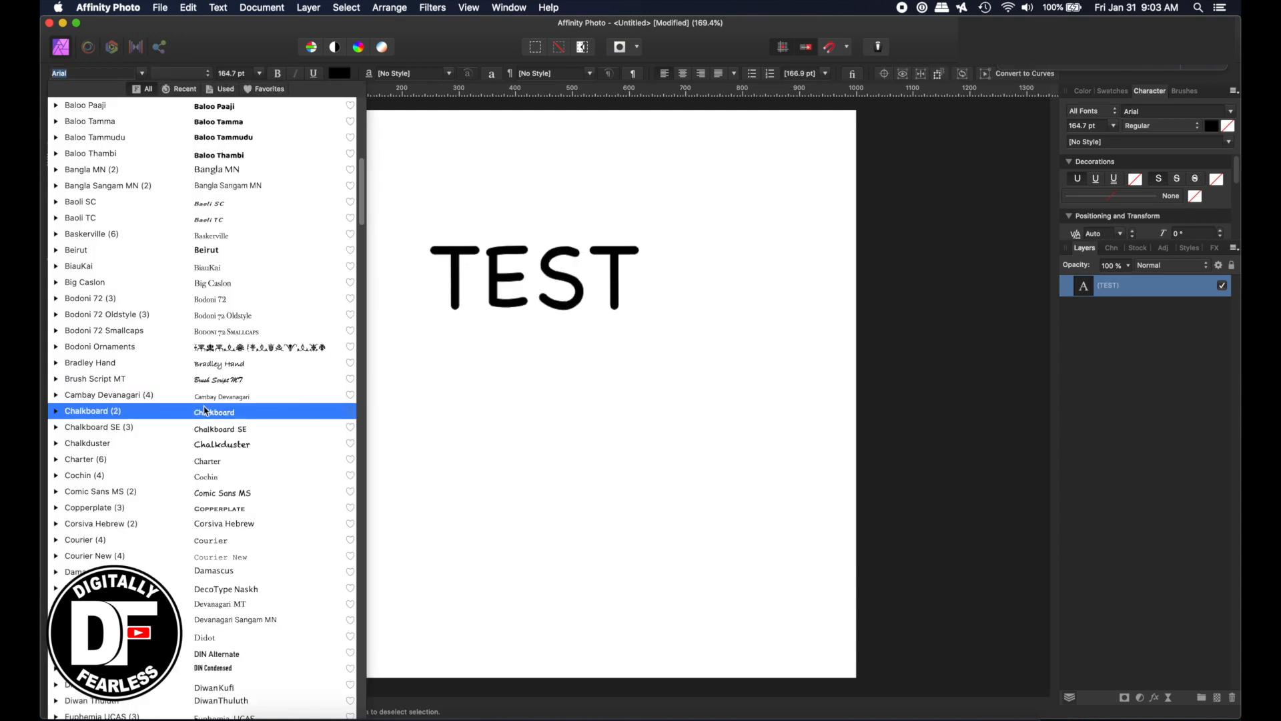
{"action": "left_click", "coordinate": [205, 413]}
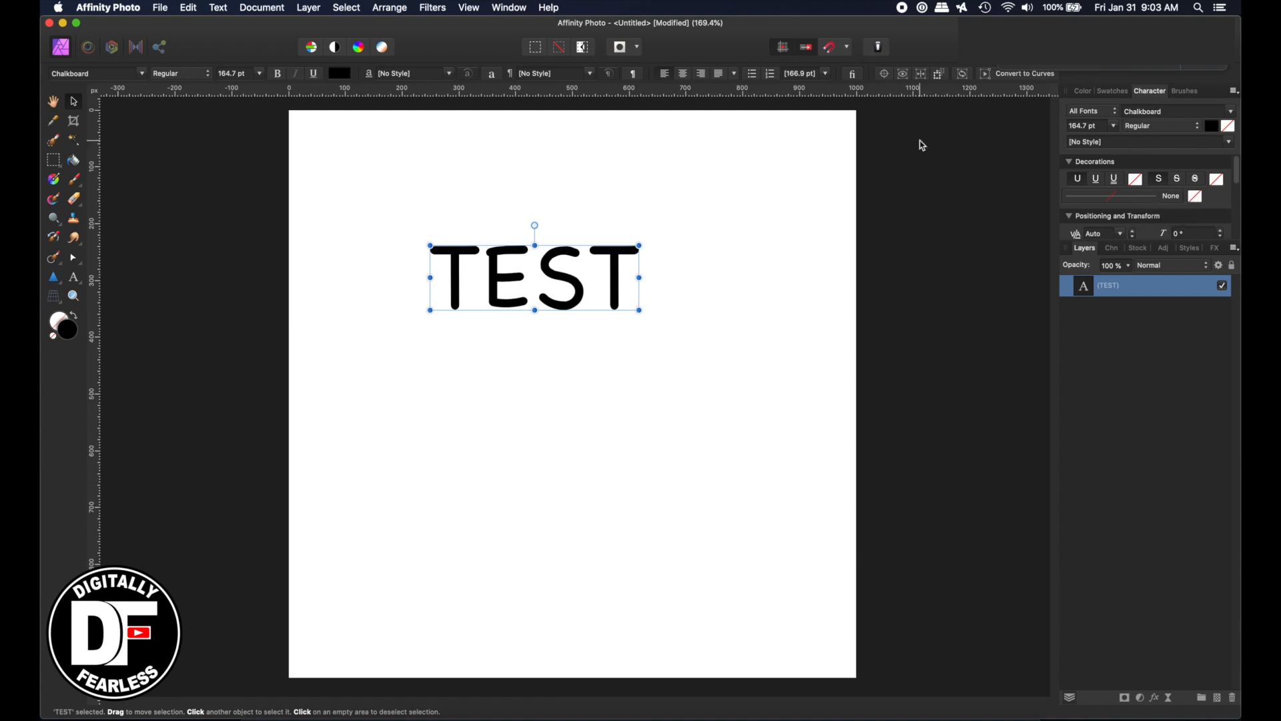
{"action": "left_click", "coordinate": [469, 9]}
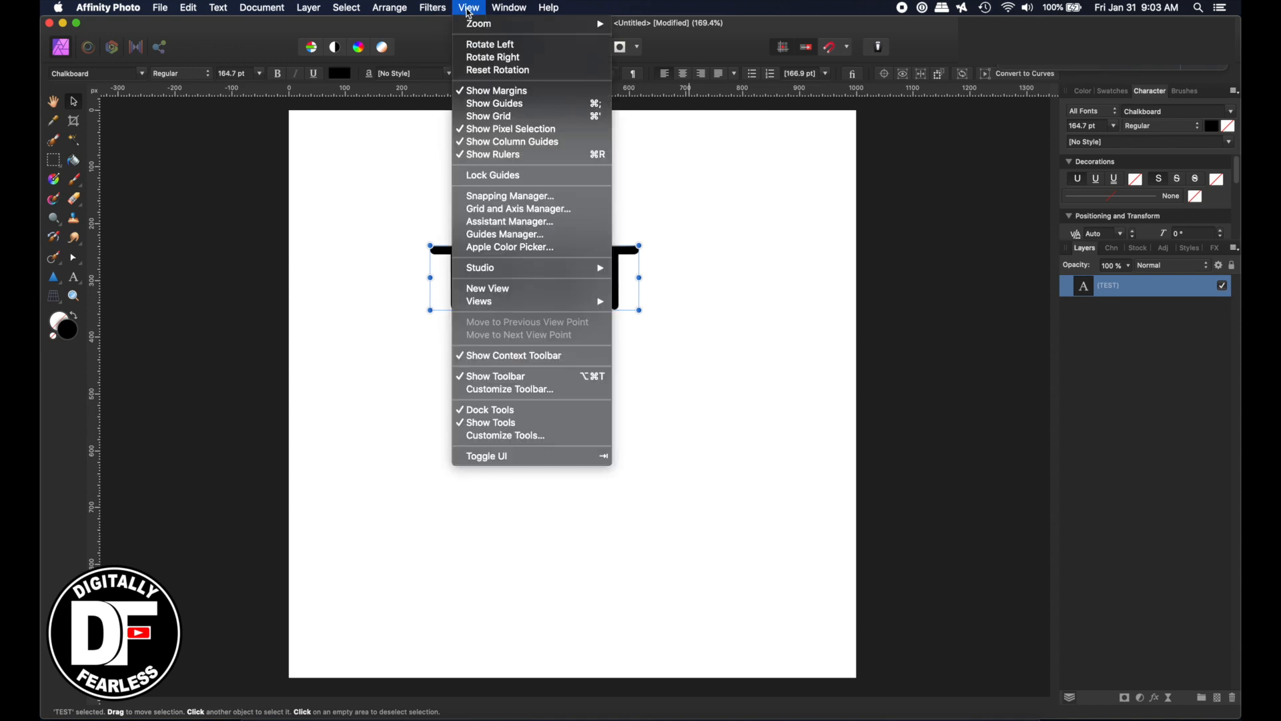
{"action": "mouse_move", "coordinate": [563, 267]}
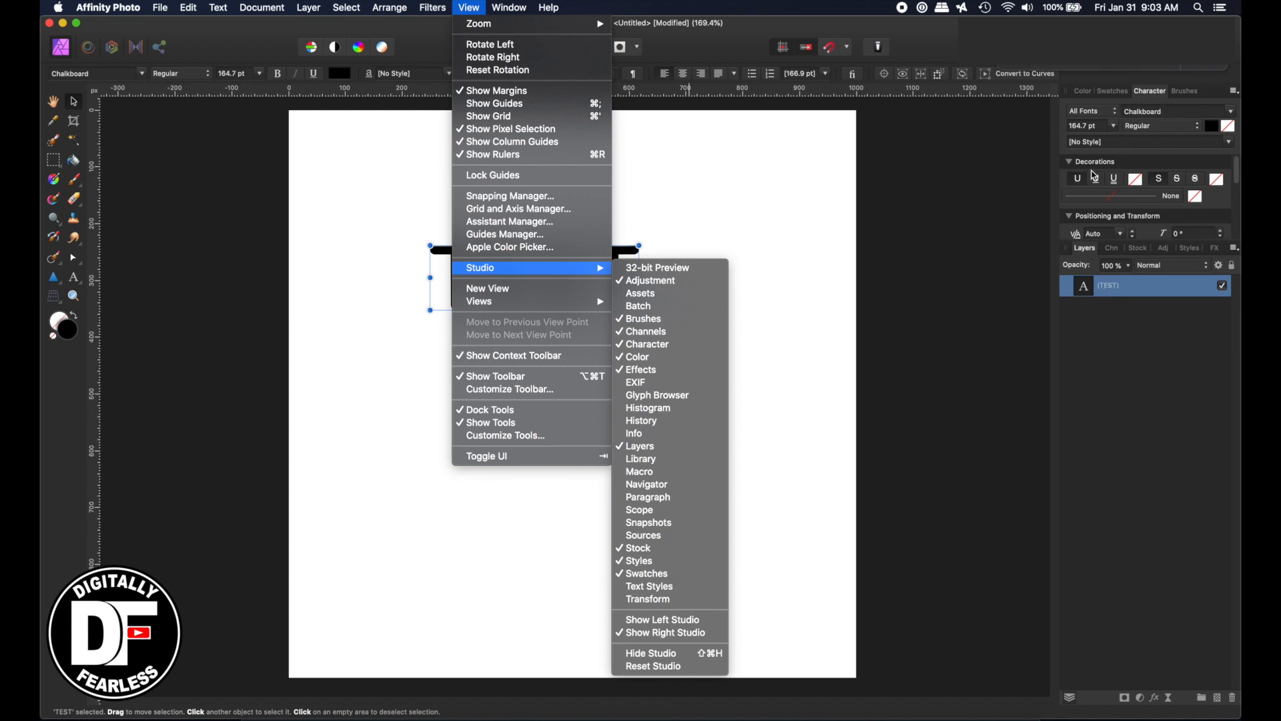
{"action": "left_click", "coordinate": [1071, 180]}
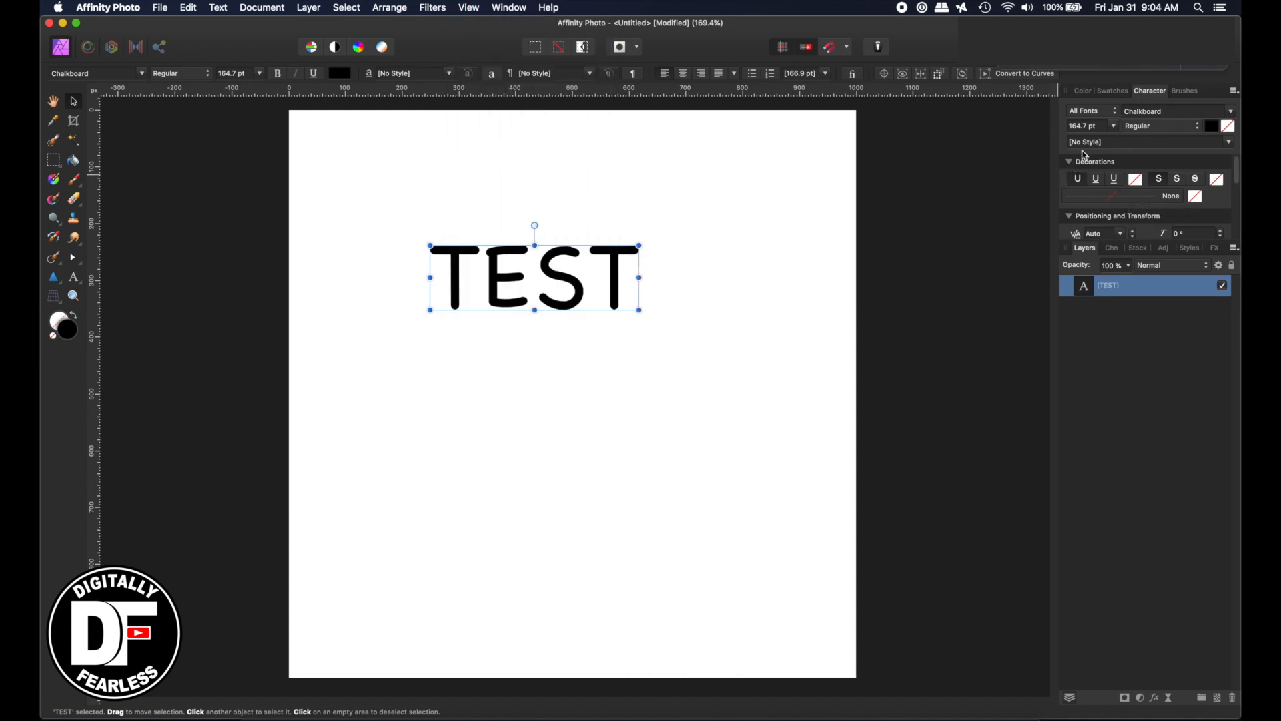
Give the TEST text a solid 6.5 pt outline and a red fill with H 0, S 60, L 58
{"action": "left_click", "coordinate": [1123, 200]}
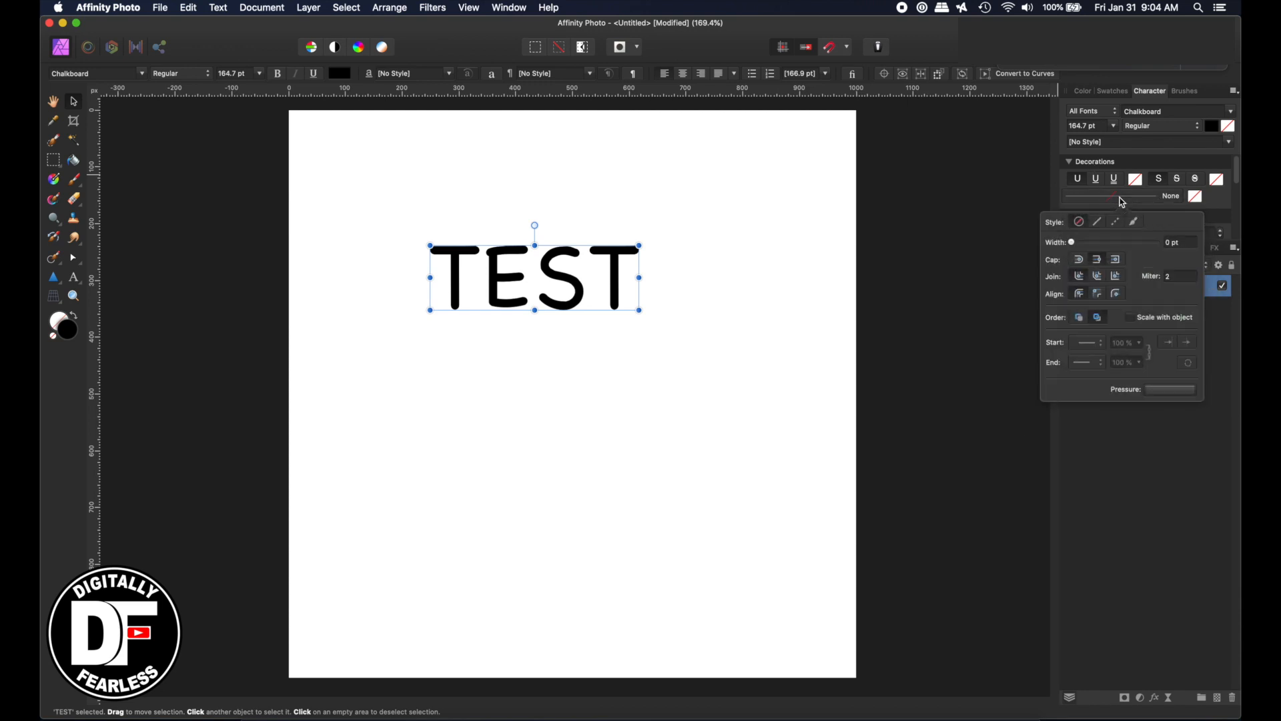
{"action": "left_click", "coordinate": [1099, 222]}
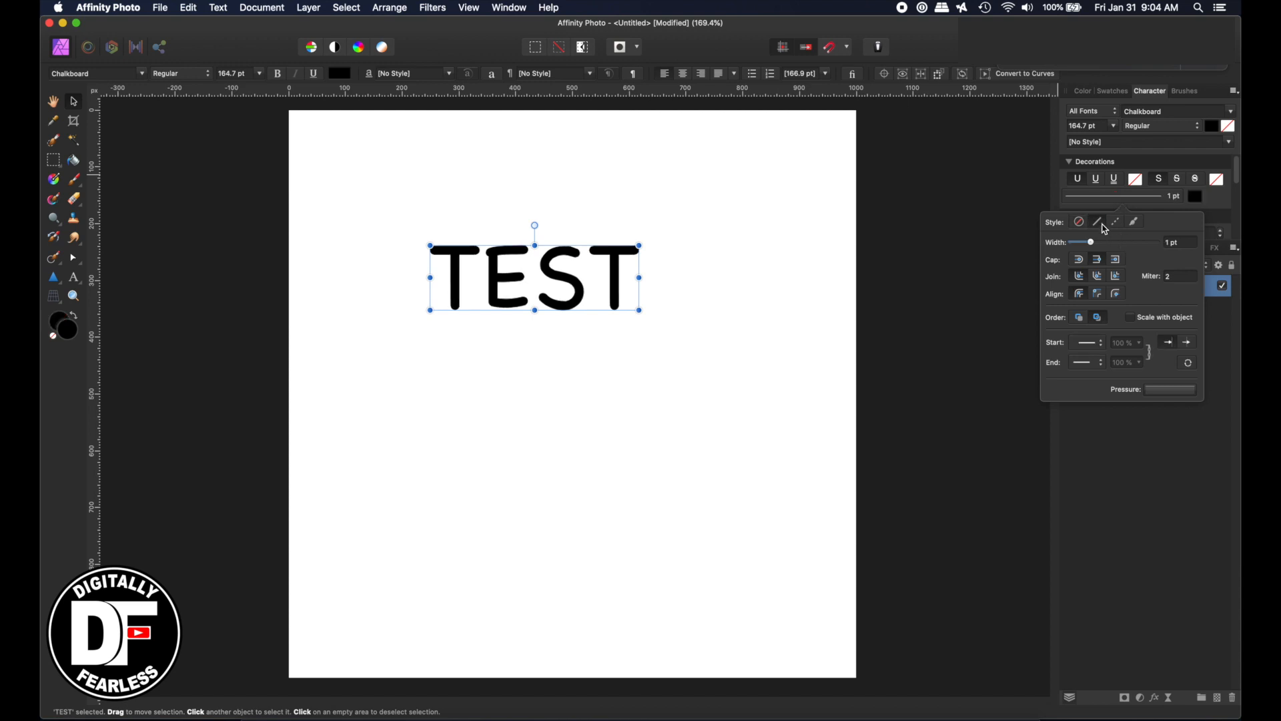
{"action": "left_click_drag", "start_coordinate": [1105, 243], "coordinate": [1102, 247]}
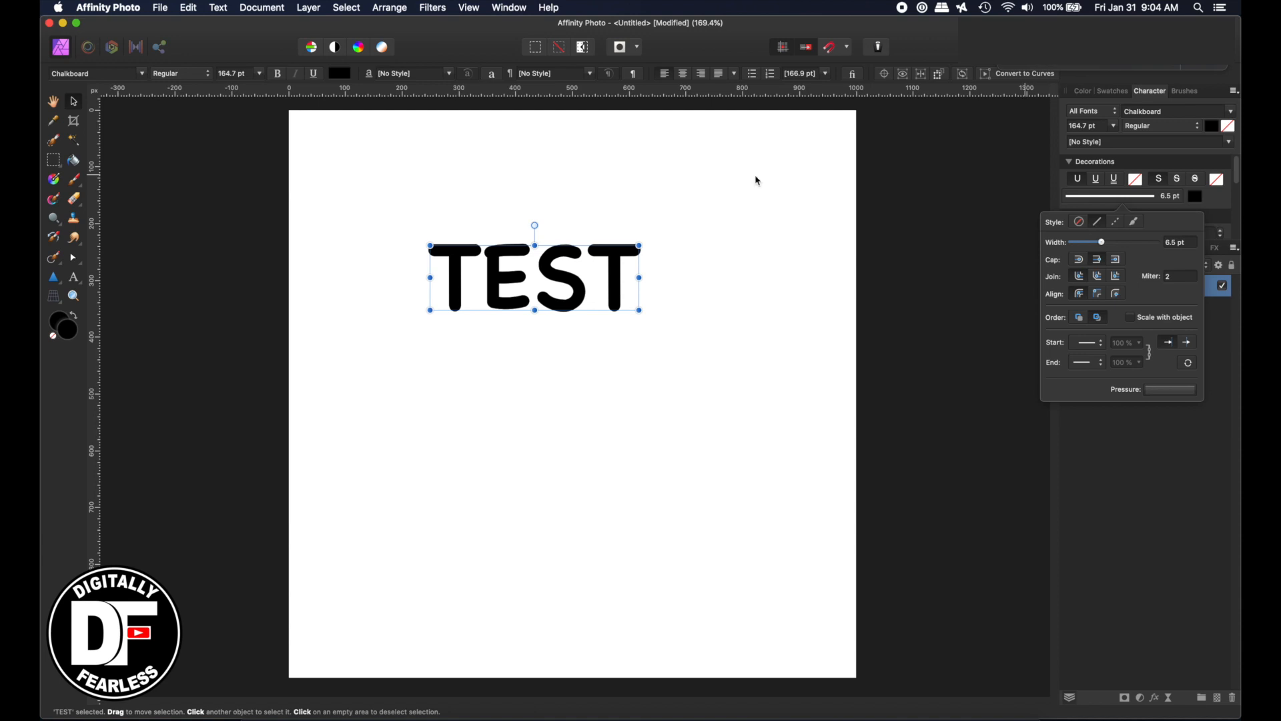
{"action": "left_click", "coordinate": [337, 75]}
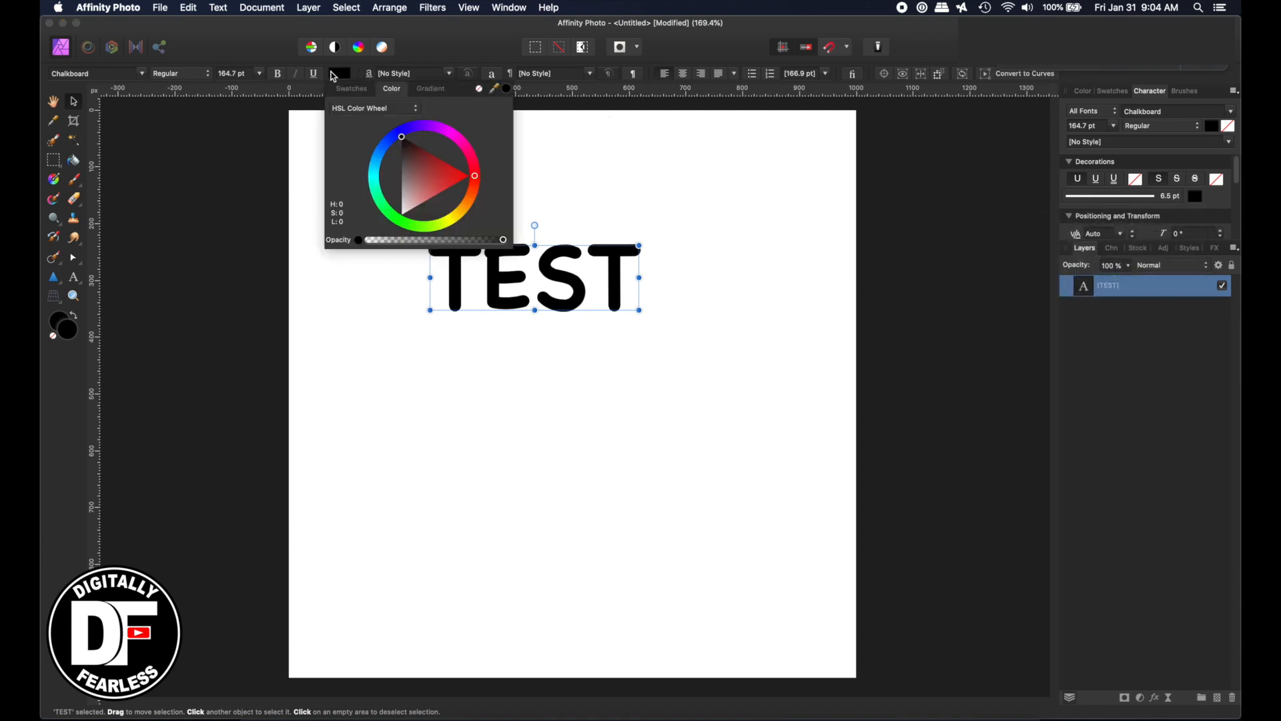
{"action": "left_click", "coordinate": [436, 182]}
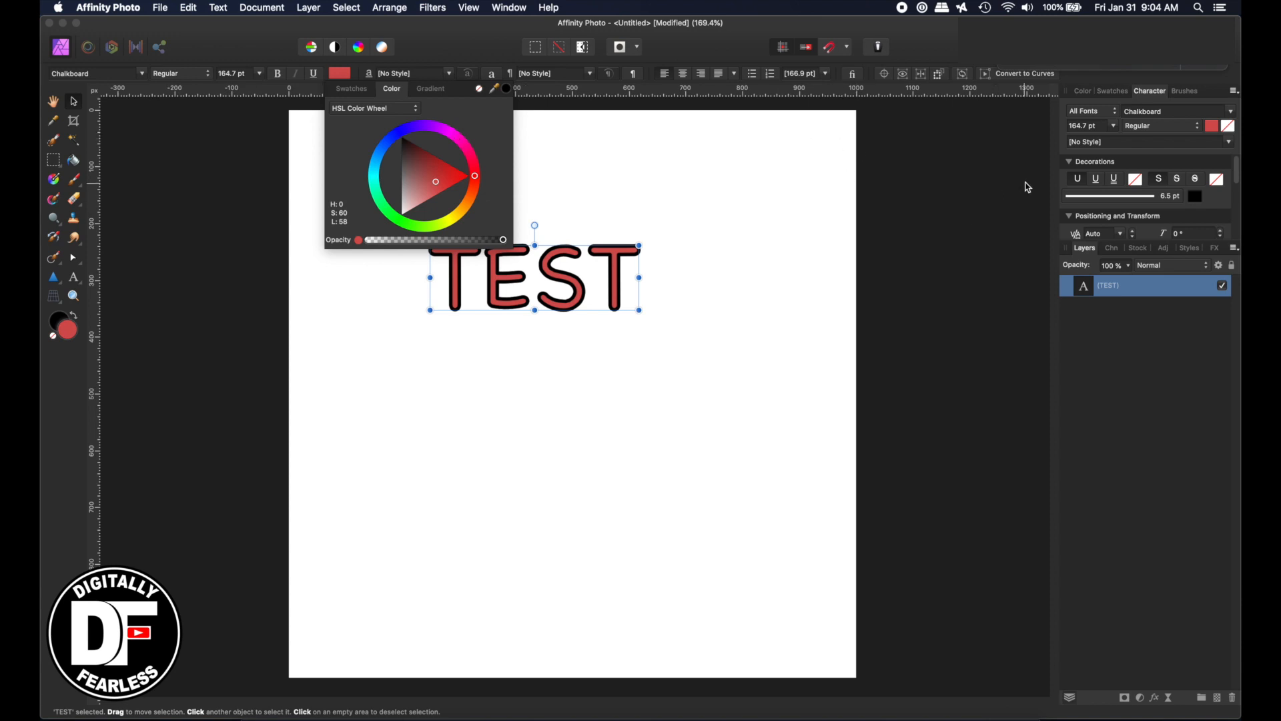
Shape the text outline's pressure curve into irregular peaks and dips for uneven thickness, and set the outline width to 9.5 pt
{"action": "left_click", "coordinate": [1088, 198]}
{"action": "left_click", "coordinate": [1094, 198]}
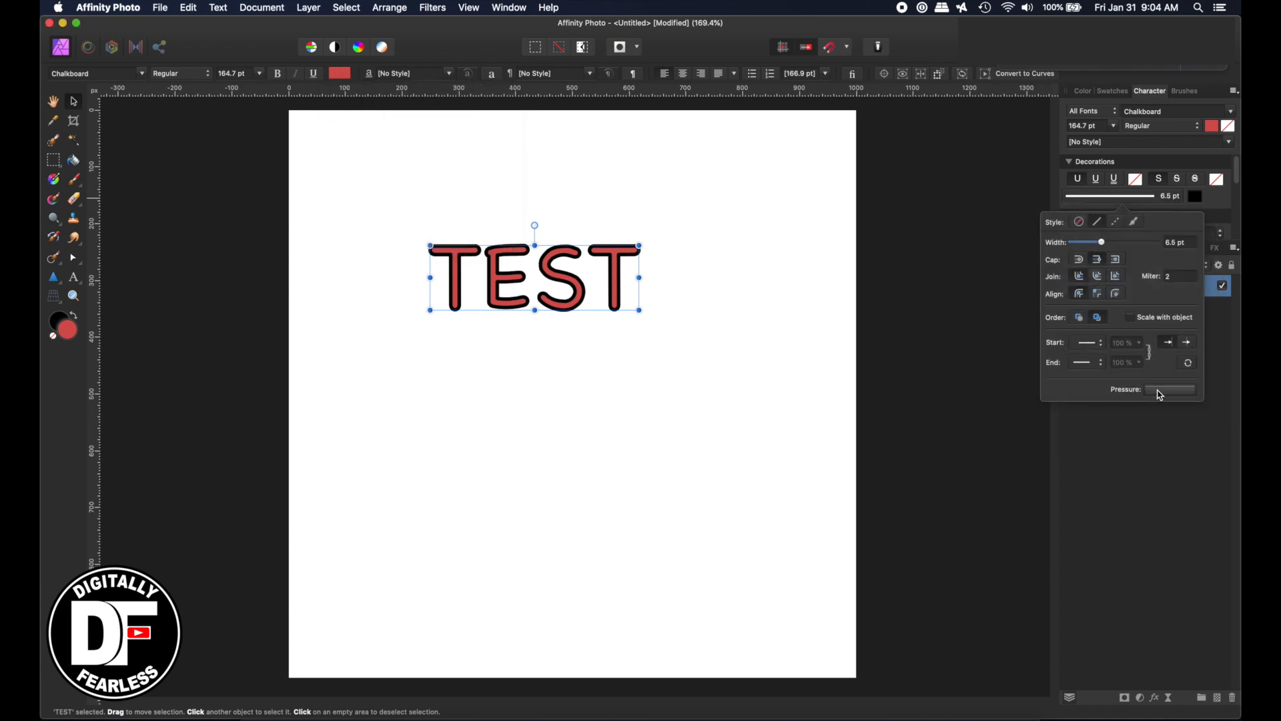
{"action": "left_click", "coordinate": [1160, 391]}
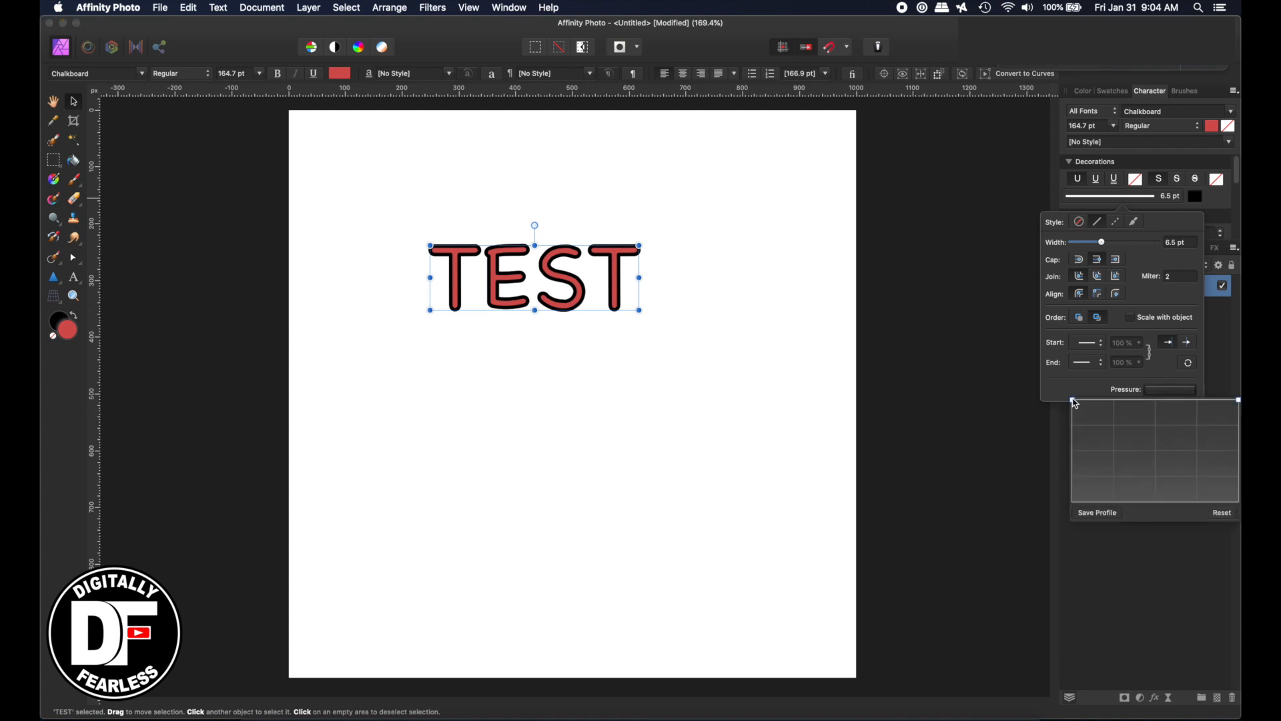
{"action": "mouse_move", "coordinate": [1074, 401]}
{"action": "left_mouse_down"}
{"action": "mouse_move", "coordinate": [1074, 526]}
{"action": "mouse_move", "coordinate": [1073, 401]}
{"action": "left_mouse_up"}
{"action": "left_click_drag", "start_coordinate": [1101, 404], "coordinate": [1206, 496]}
{"action": "left_click", "coordinate": [1193, 465]}
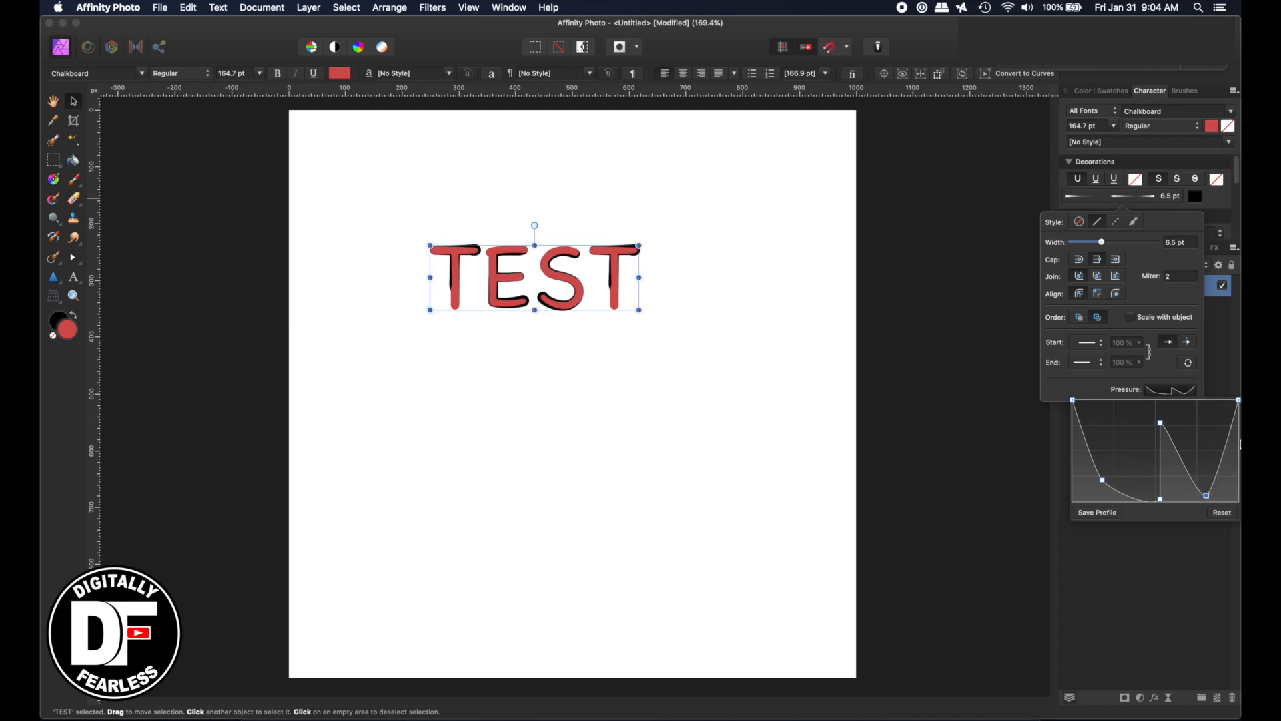
{"action": "left_click_drag", "start_coordinate": [1231, 445], "coordinate": [1209, 423]}
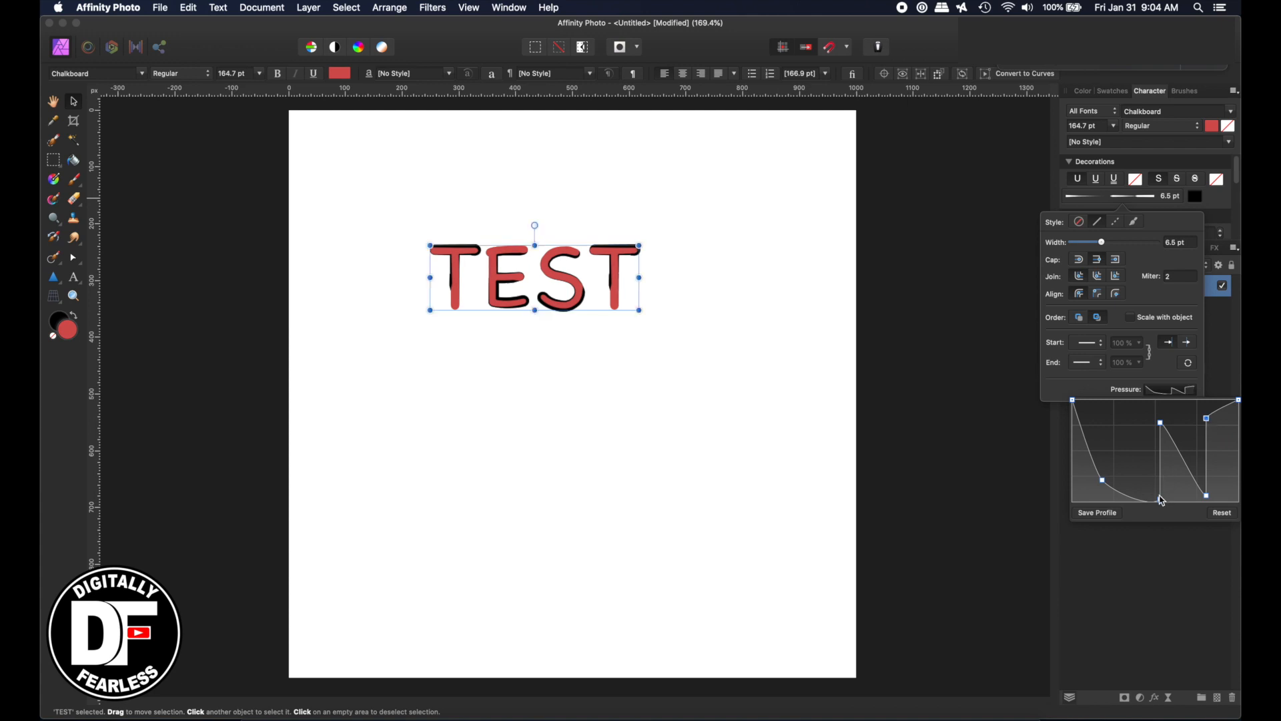
{"action": "left_click_drag", "start_coordinate": [1161, 500], "coordinate": [1121, 415]}
{"action": "left_click", "coordinate": [1123, 455]}
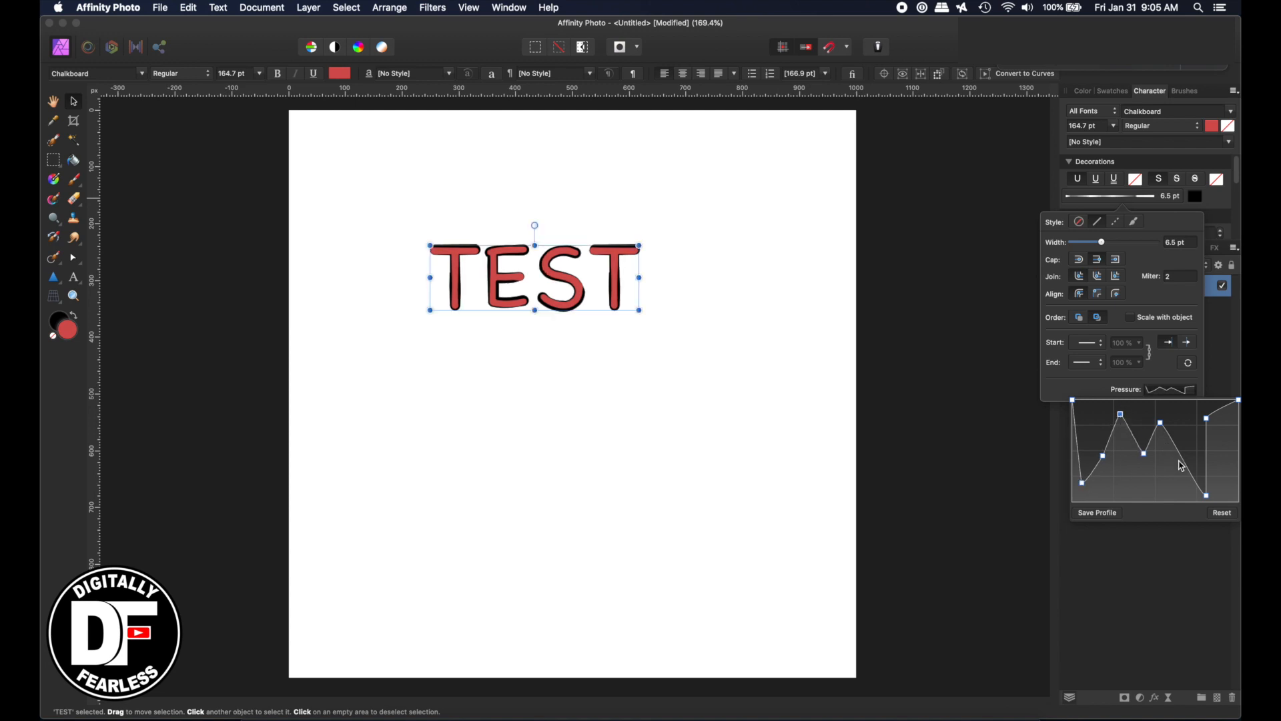
{"action": "left_click_drag", "start_coordinate": [1181, 465], "coordinate": [1163, 494]}
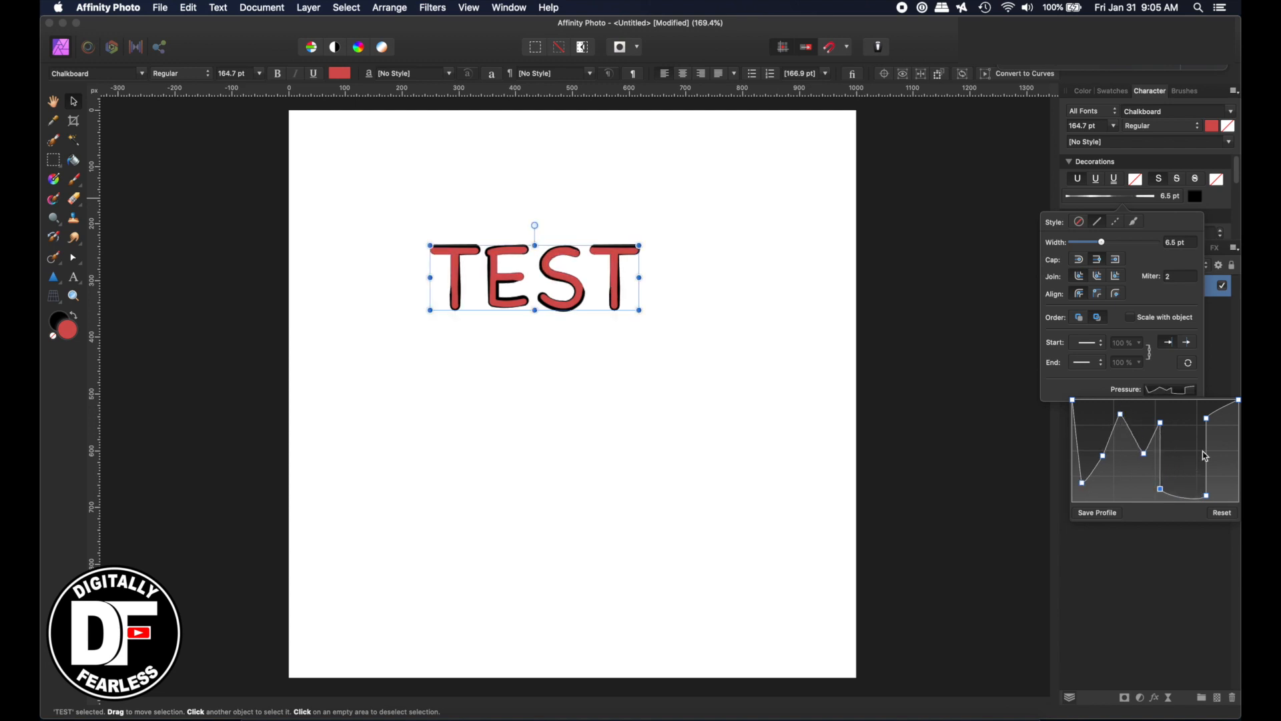
{"action": "left_click_drag", "start_coordinate": [1206, 450], "coordinate": [1193, 443]}
{"action": "mouse_move", "coordinate": [1206, 496]}
{"action": "left_mouse_down"}
{"action": "mouse_move", "coordinate": [1179, 442]}
{"action": "mouse_move", "coordinate": [1183, 490]}
{"action": "left_mouse_up"}
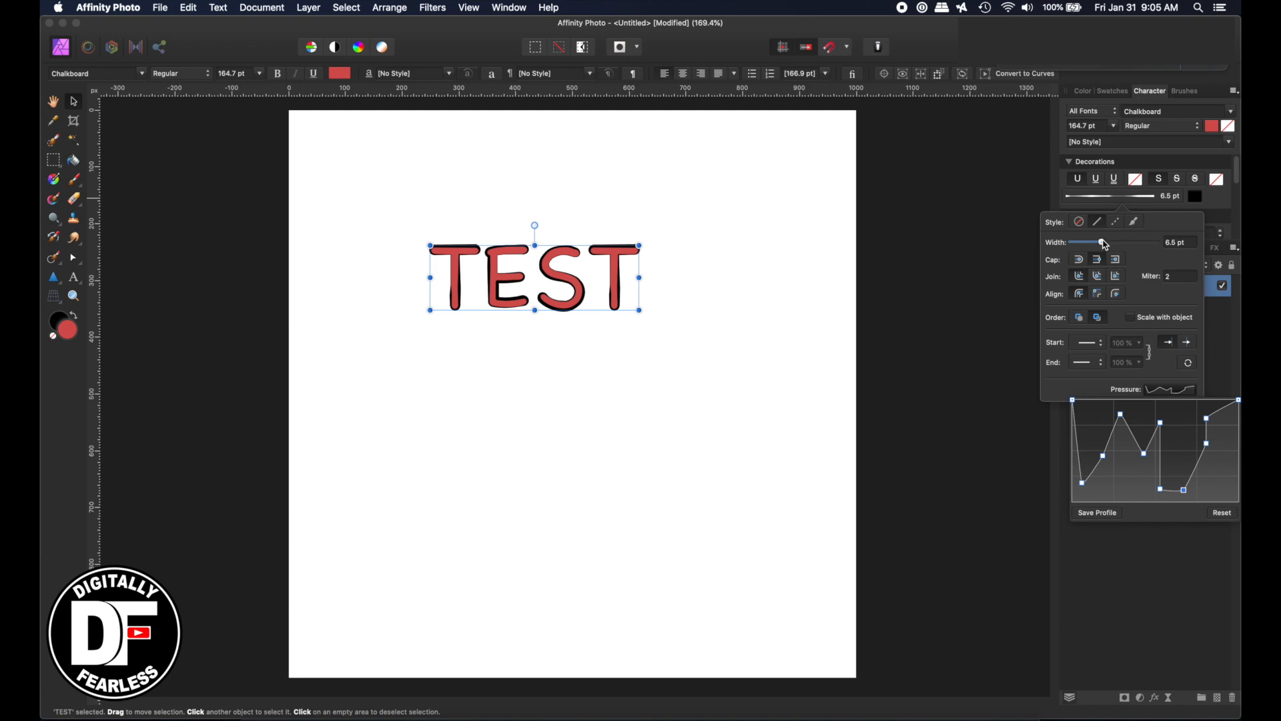
{"action": "mouse_move", "coordinate": [1103, 243]}
{"action": "left_mouse_down"}
{"action": "mouse_move", "coordinate": [1134, 242]}
{"action": "mouse_move", "coordinate": [1102, 242]}
{"action": "mouse_move", "coordinate": [1112, 246]}
{"action": "left_mouse_up"}
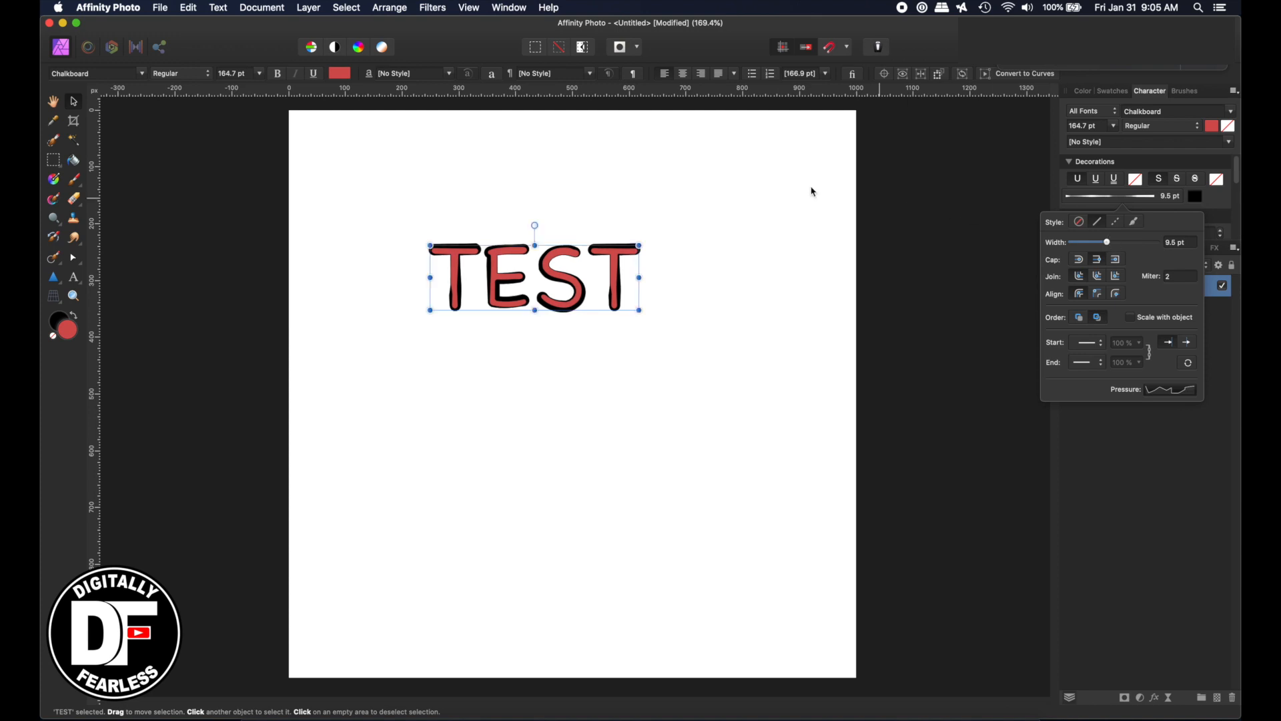
Try a blue fill on the TEST text and set its fill to none, keeping only the outline
{"action": "left_click", "coordinate": [341, 74]}
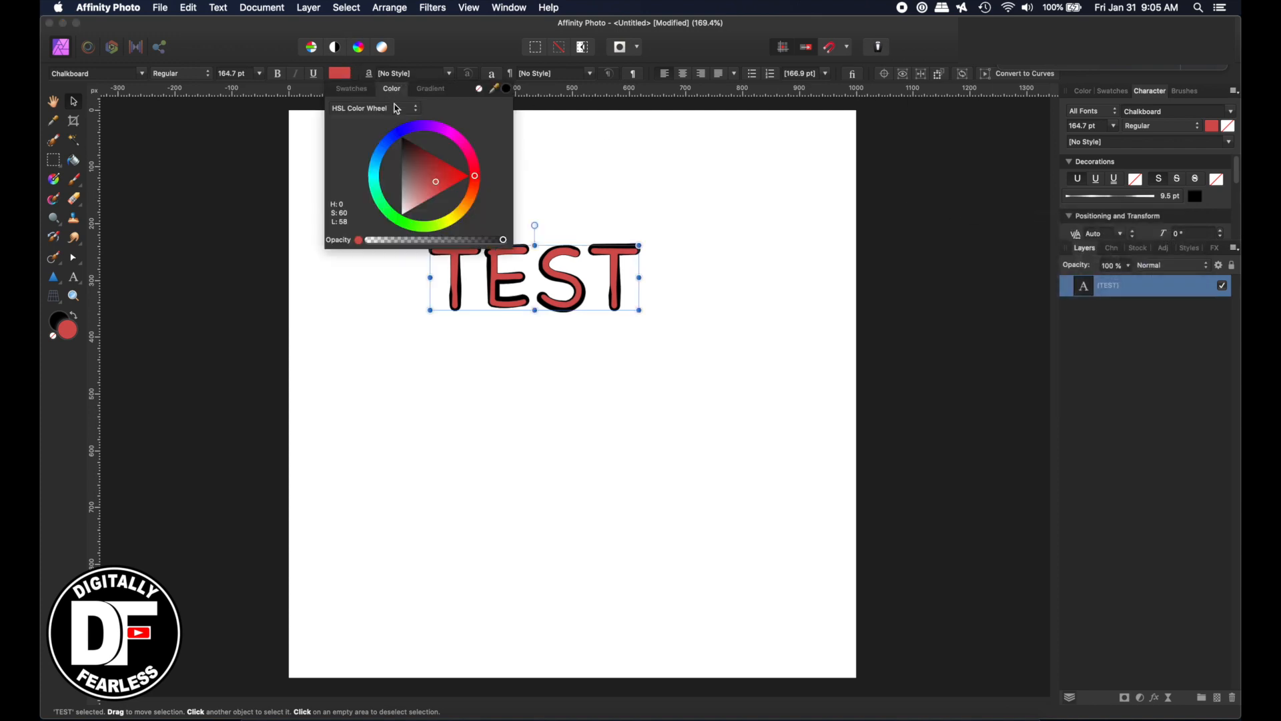
{"action": "left_click", "coordinate": [480, 89]}
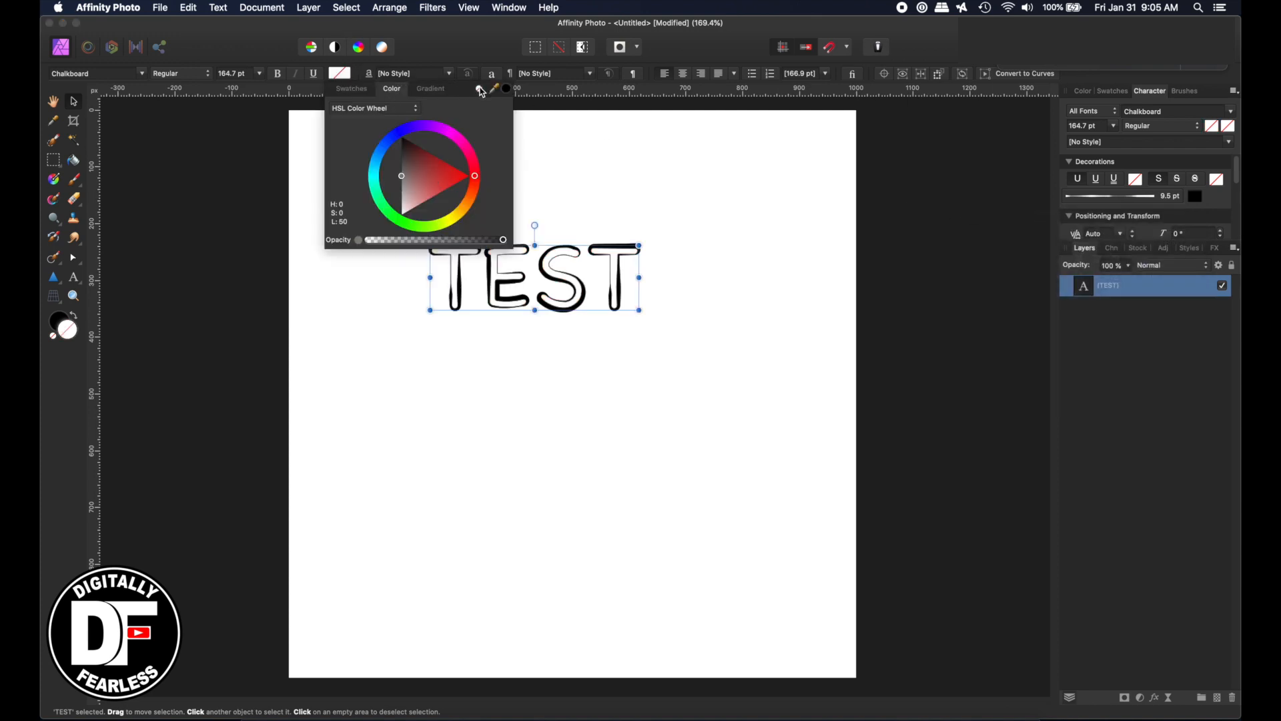
{"action": "left_click", "coordinate": [407, 131]}
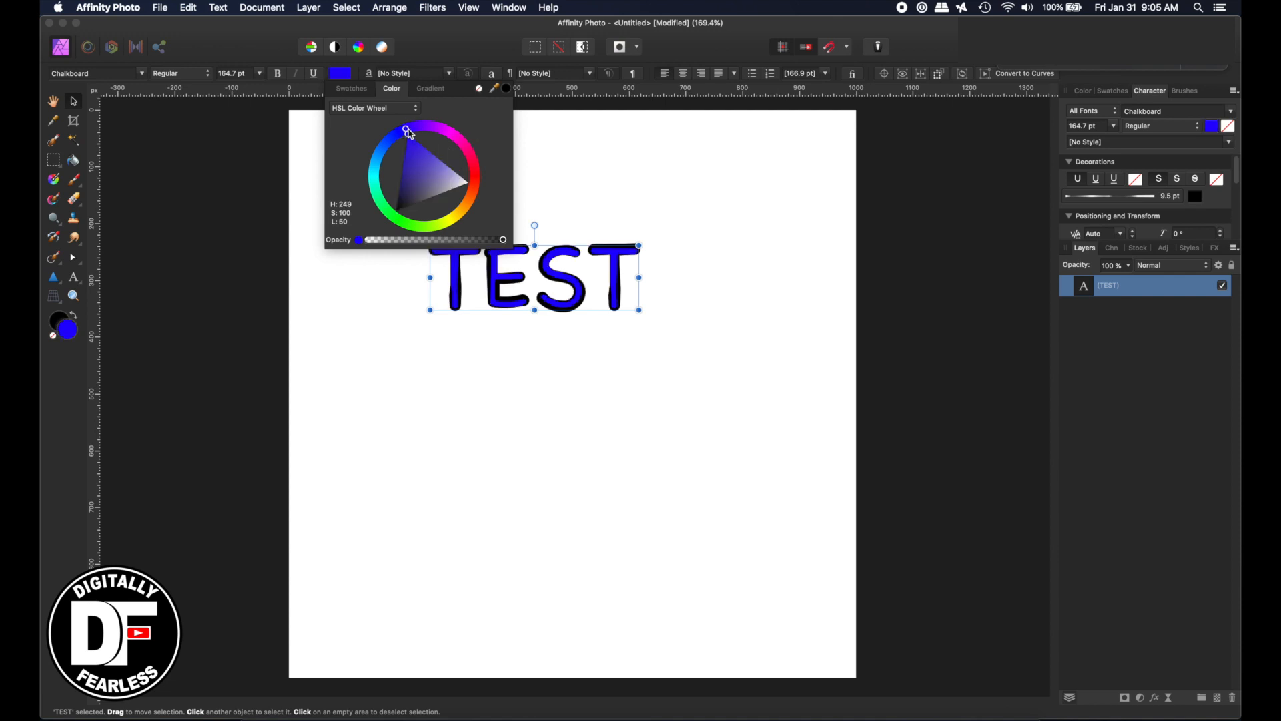
{"action": "left_click", "coordinate": [443, 131]}
{"action": "left_click", "coordinate": [479, 89]}
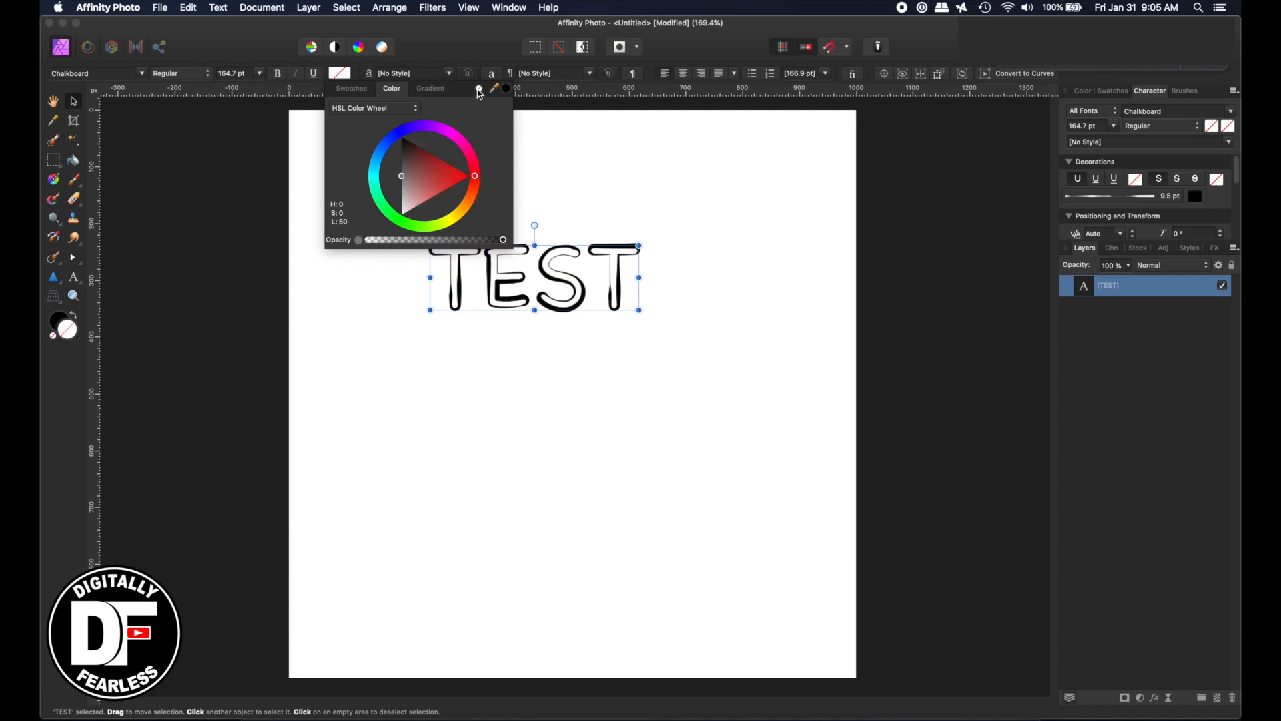
{"action": "left_click", "coordinate": [53, 101]}
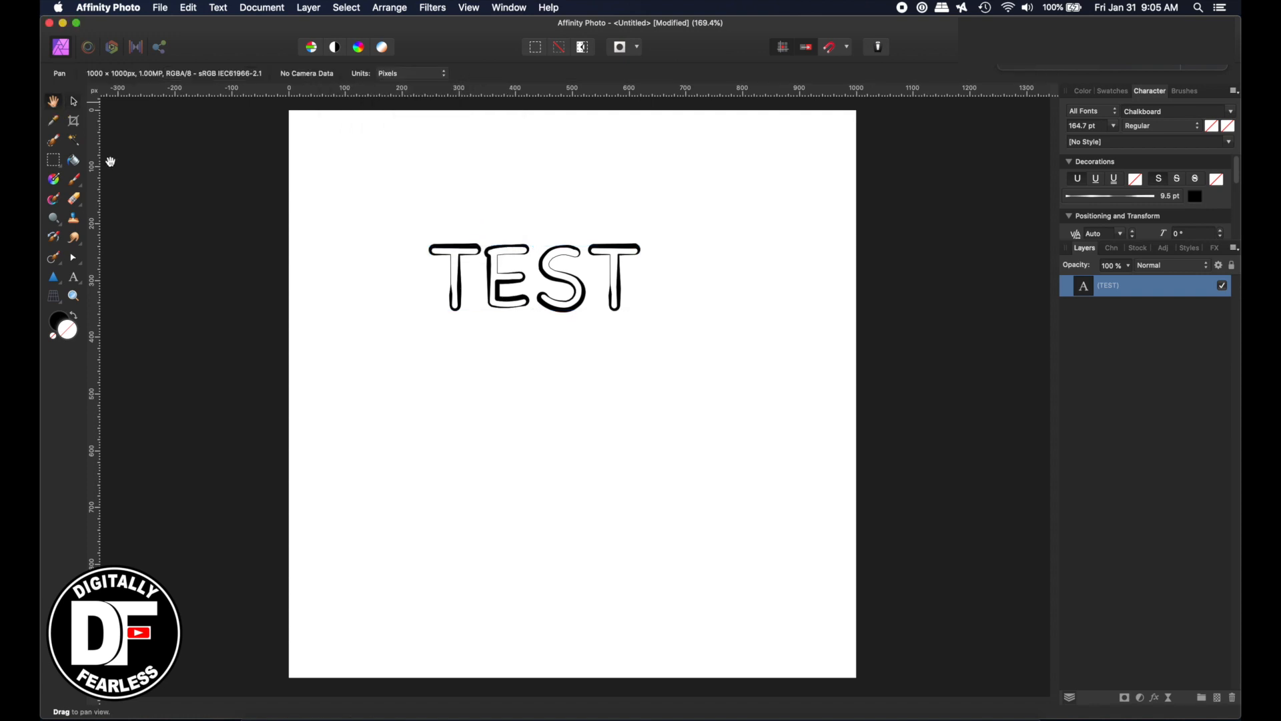
Draw a triangle about 270 px wide and 220 px high below the text and give it a solid 19 pt outline
{"action": "left_click", "coordinate": [54, 279]}
{"action": "left_click_drag", "start_coordinate": [368, 393], "coordinate": [524, 521]}
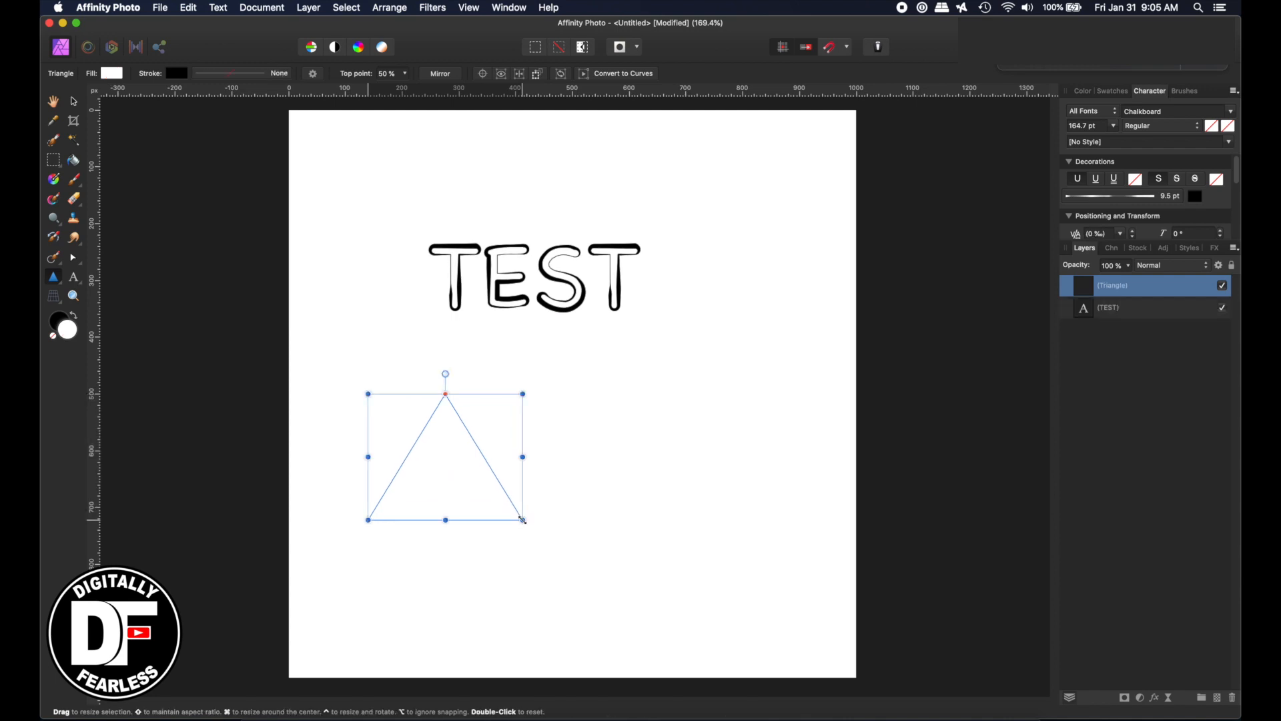
{"action": "left_click", "coordinate": [217, 74]}
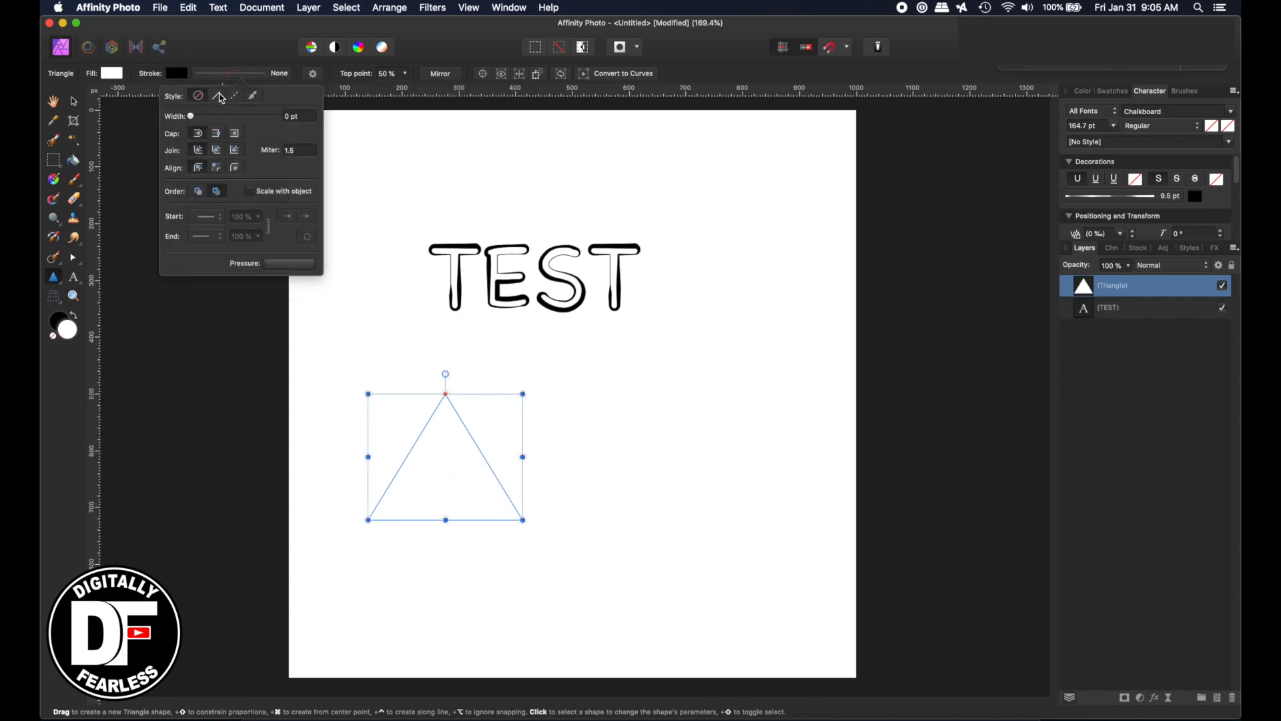
{"action": "left_click_drag", "start_coordinate": [212, 118], "coordinate": [237, 127]}
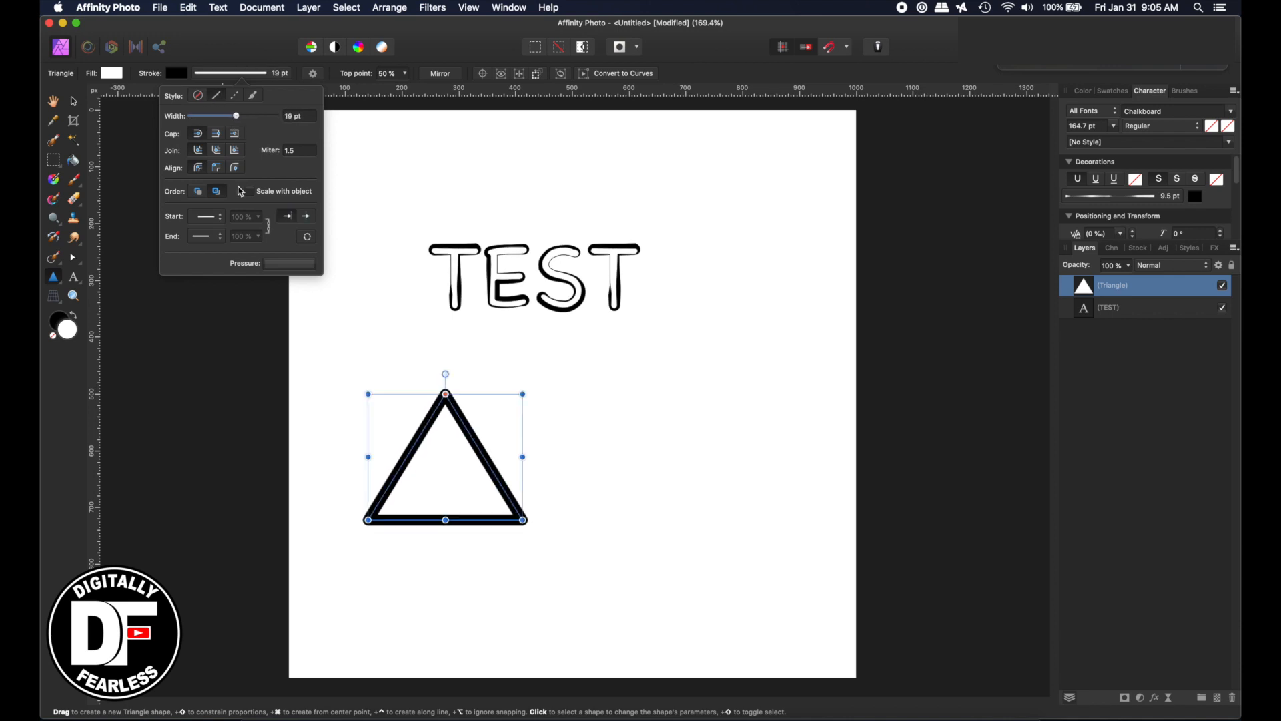
Try reshaping the triangle outline's pressure curve with two dips and a peak between them, and reset the curve
{"action": "left_click", "coordinate": [284, 265]}
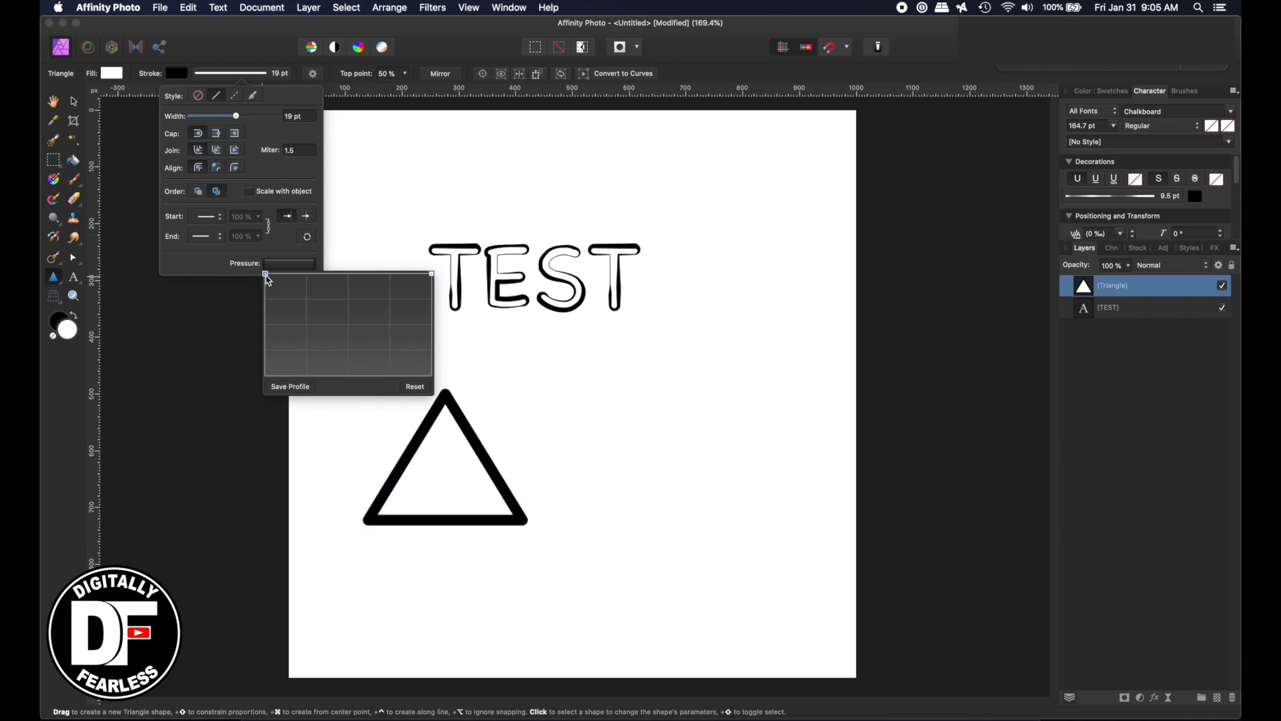
{"action": "mouse_move", "coordinate": [267, 277]}
{"action": "left_mouse_down"}
{"action": "mouse_move", "coordinate": [262, 376]}
{"action": "mouse_move", "coordinate": [271, 267]}
{"action": "mouse_move", "coordinate": [252, 343]}
{"action": "mouse_move", "coordinate": [266, 273]}
{"action": "left_mouse_up"}
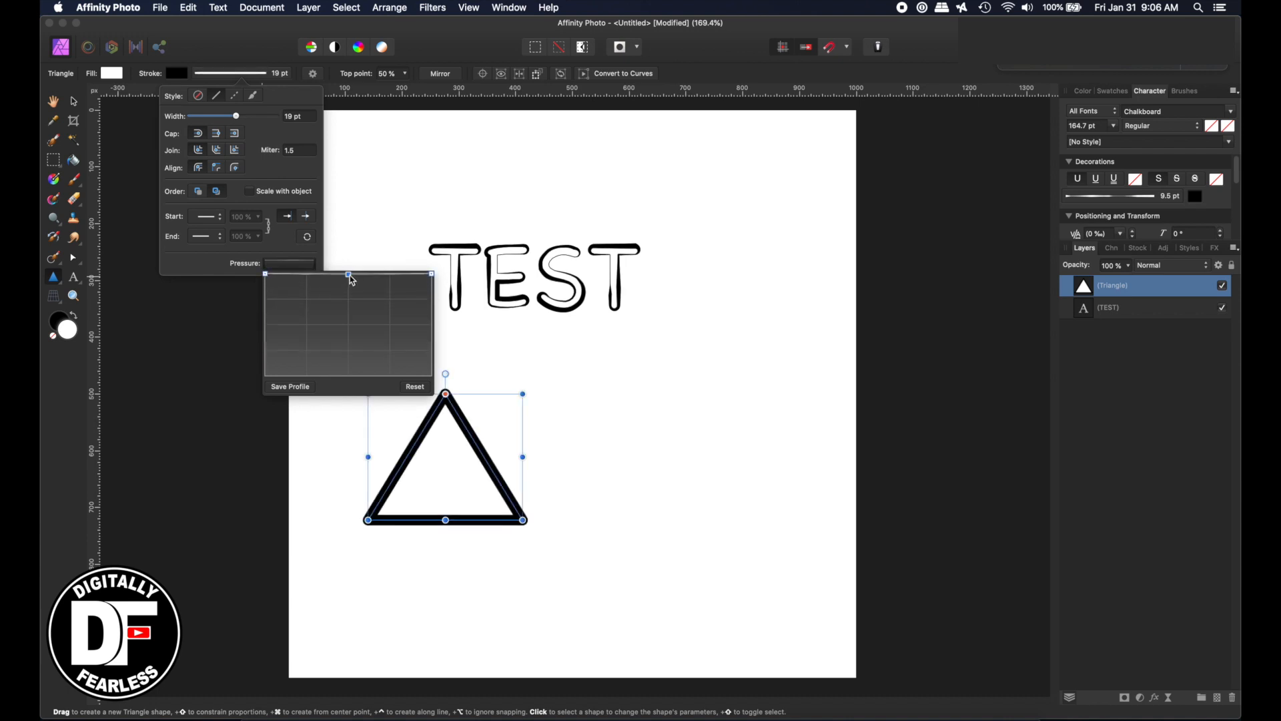
{"action": "left_click_drag", "start_coordinate": [348, 278], "coordinate": [358, 375]}
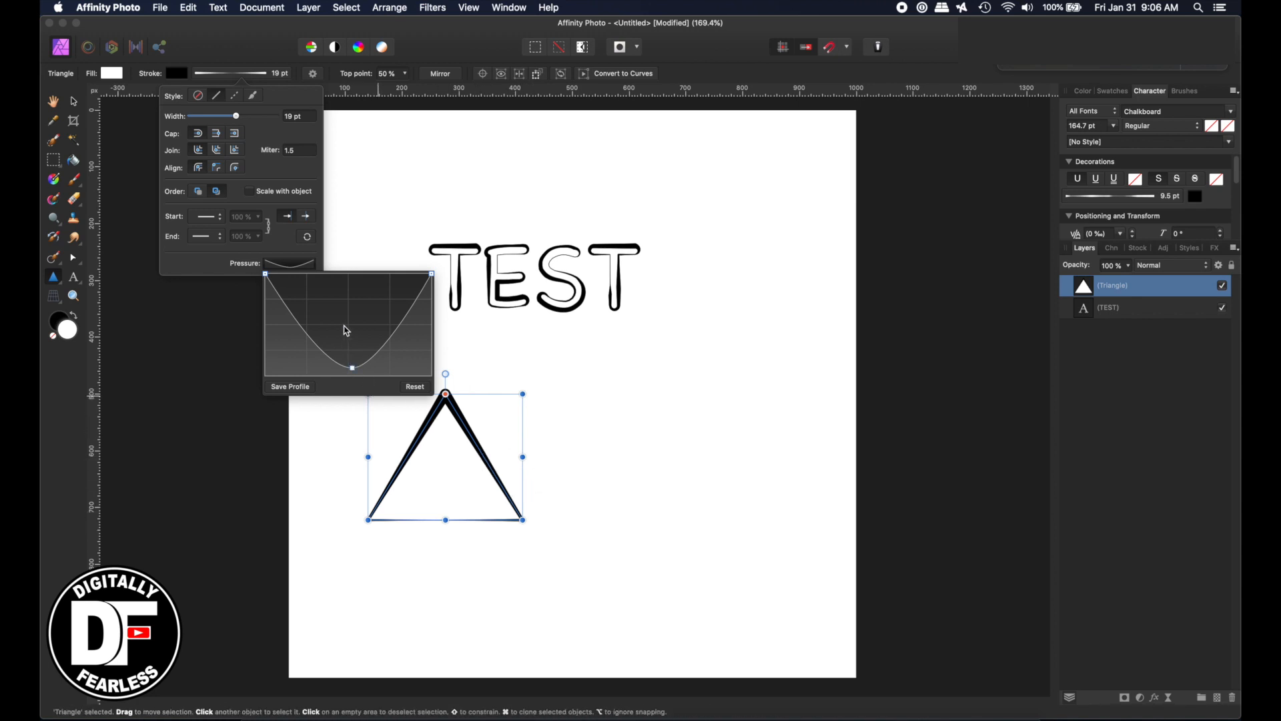
{"action": "mouse_move", "coordinate": [354, 368]}
{"action": "left_mouse_down"}
{"action": "mouse_move", "coordinate": [321, 351]}
{"action": "mouse_move", "coordinate": [355, 315]}
{"action": "mouse_move", "coordinate": [349, 304]}
{"action": "mouse_move", "coordinate": [395, 359]}
{"action": "left_mouse_up"}
{"action": "left_click", "coordinate": [372, 324]}
{"action": "left_click", "coordinate": [385, 291]}
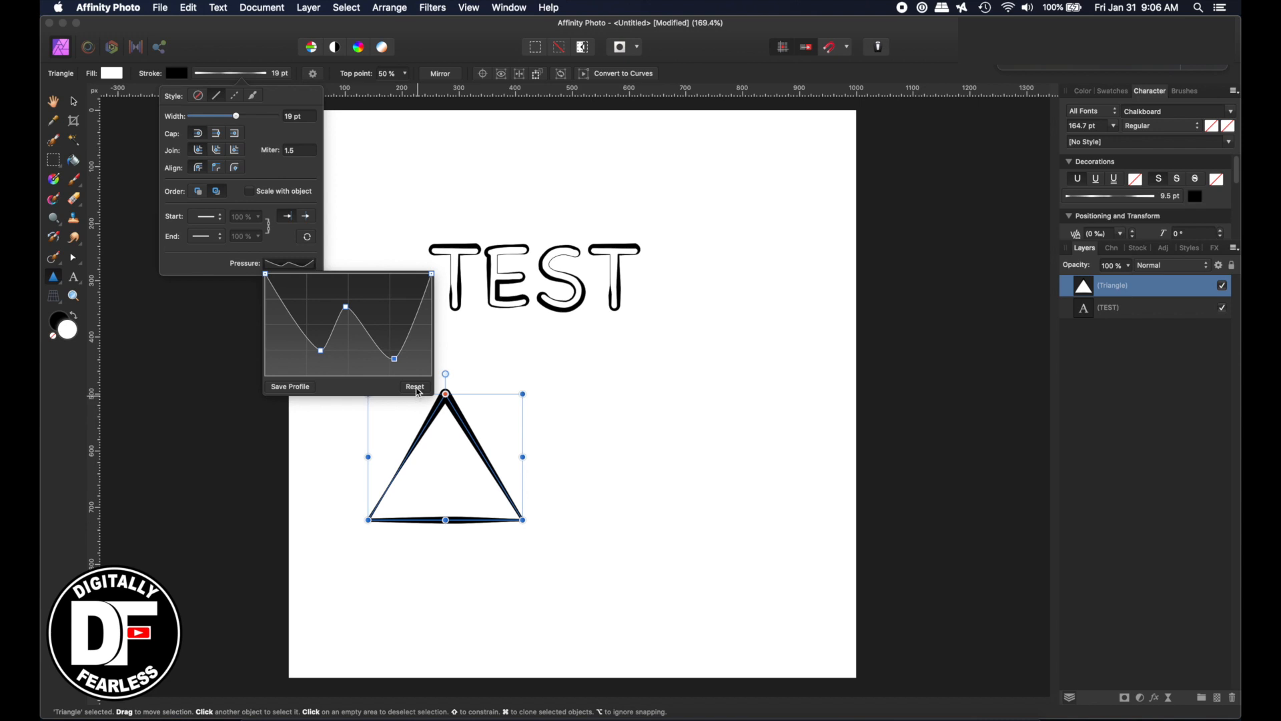
{"action": "left_click", "coordinate": [416, 388]}
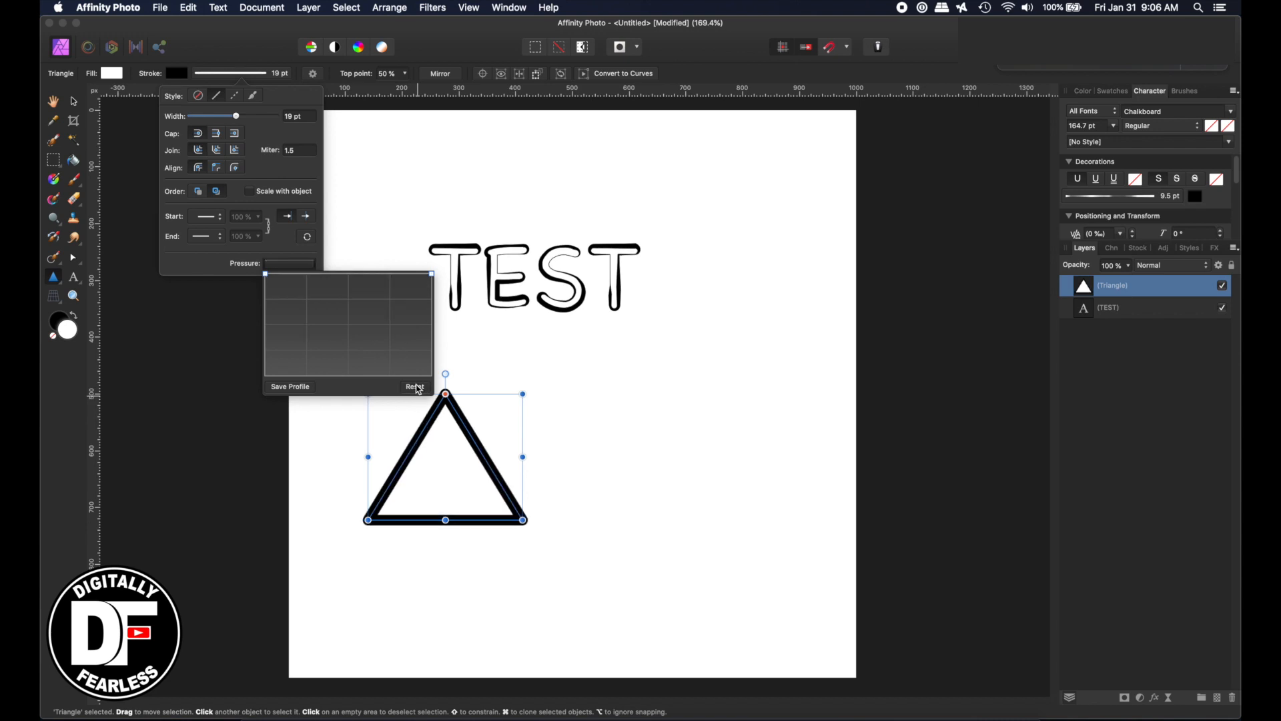
{"action": "left_click", "coordinate": [55, 100]}
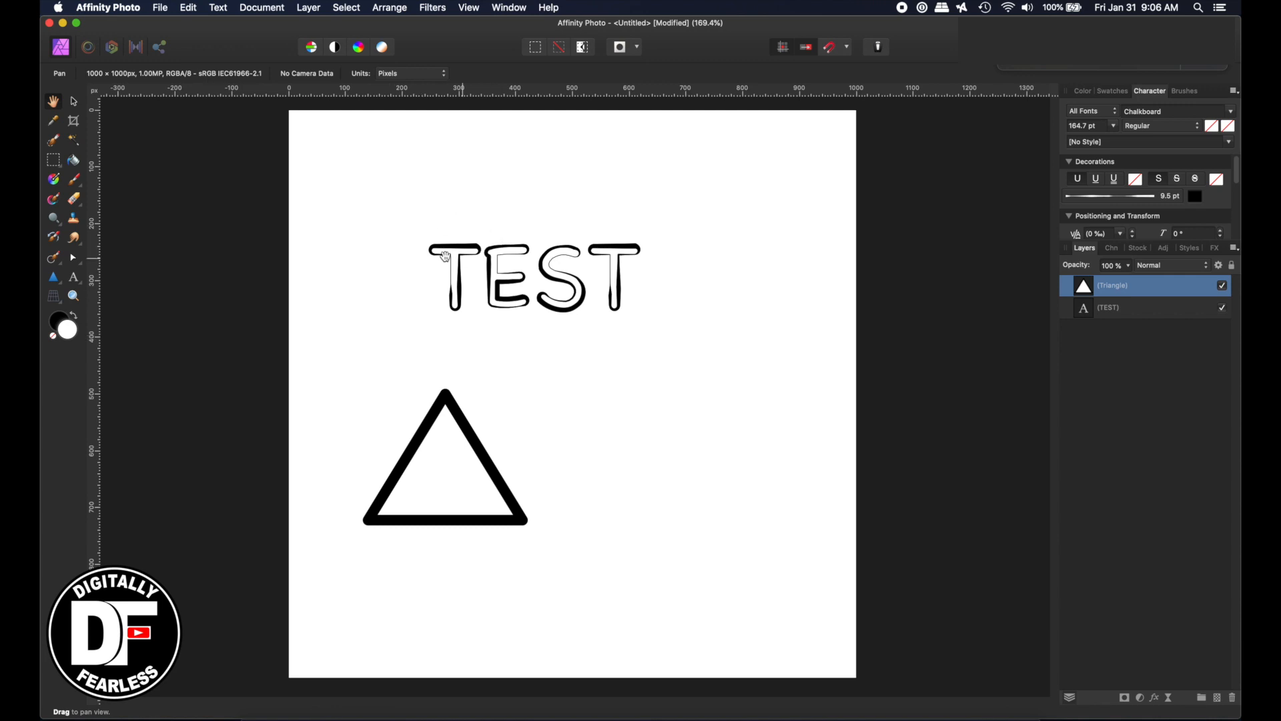
Move the TEST text up and to the right, and add a cyan outline layer effect with a 5.5 px radius
{"action": "left_click", "coordinate": [74, 101]}
{"action": "mouse_move", "coordinate": [450, 252]}
{"action": "left_mouse_down"}
{"action": "mouse_move", "coordinate": [501, 186]}
{"action": "mouse_move", "coordinate": [551, 197]}
{"action": "mouse_move", "coordinate": [521, 207]}
{"action": "left_mouse_up"}
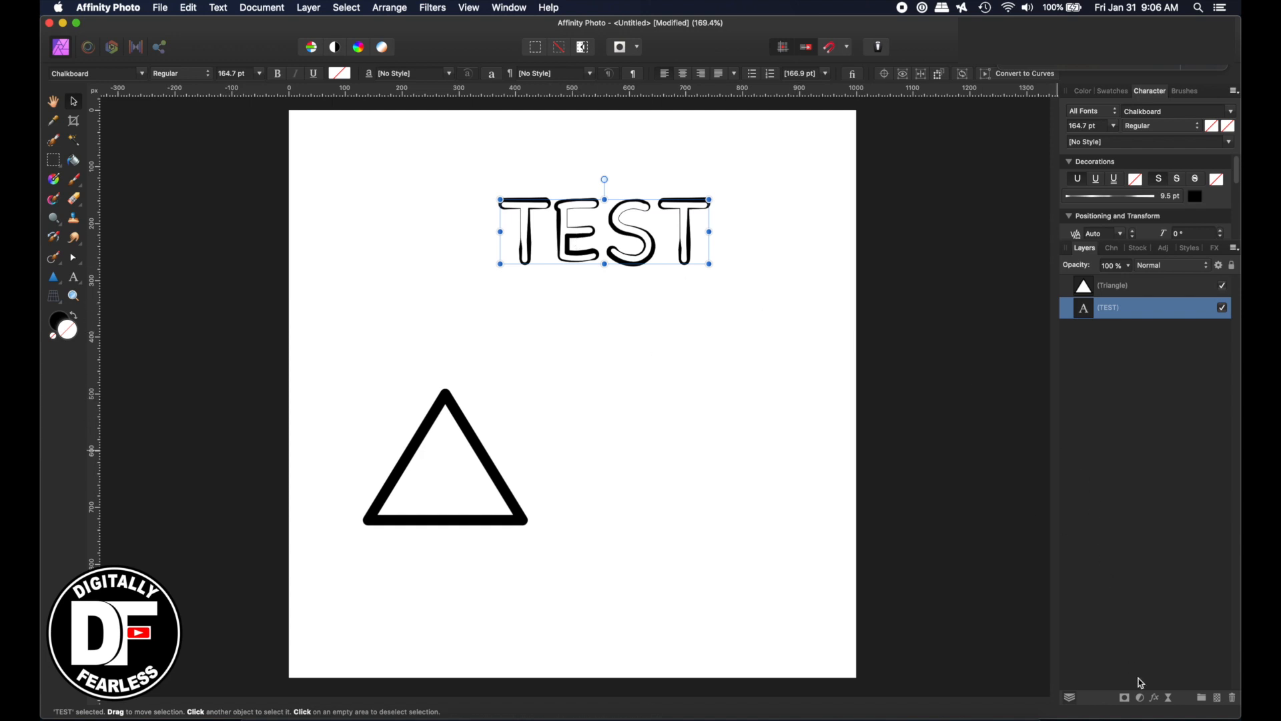
{"action": "left_click", "coordinate": [1155, 699]}
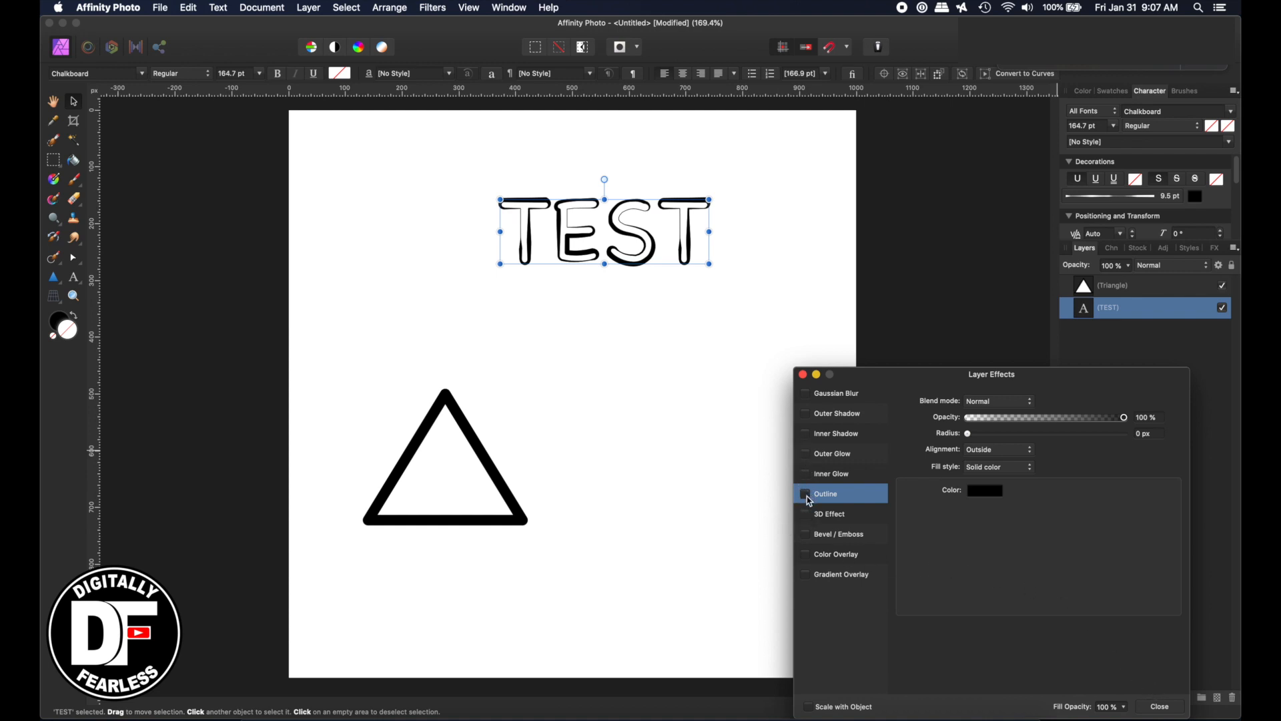
{"action": "left_click", "coordinate": [986, 494]}
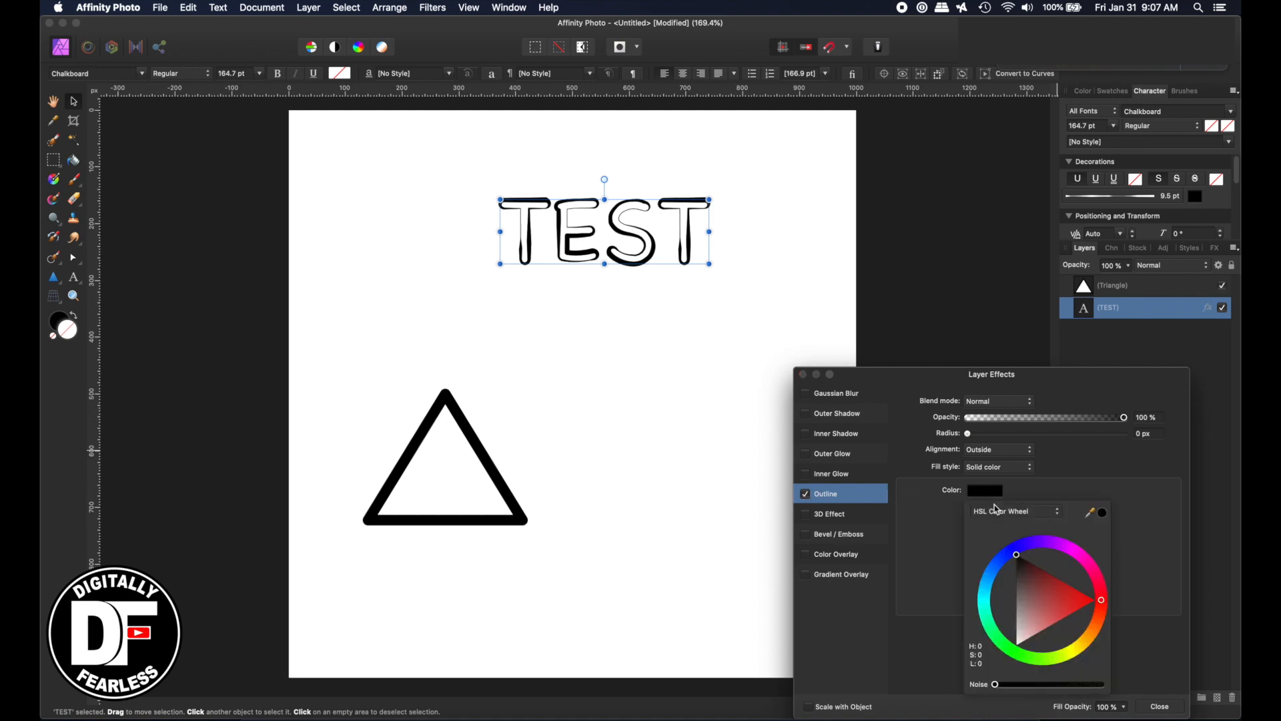
{"action": "left_click", "coordinate": [985, 599]}
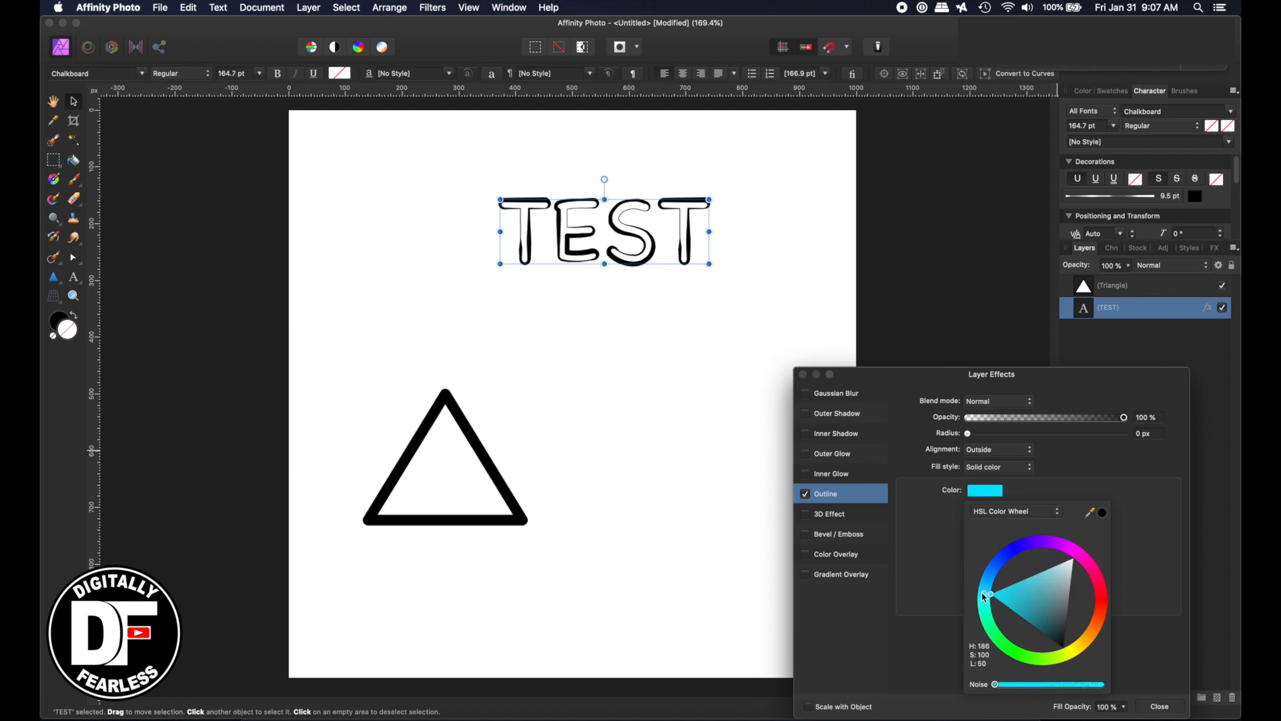
{"action": "left_click", "coordinate": [942, 554]}
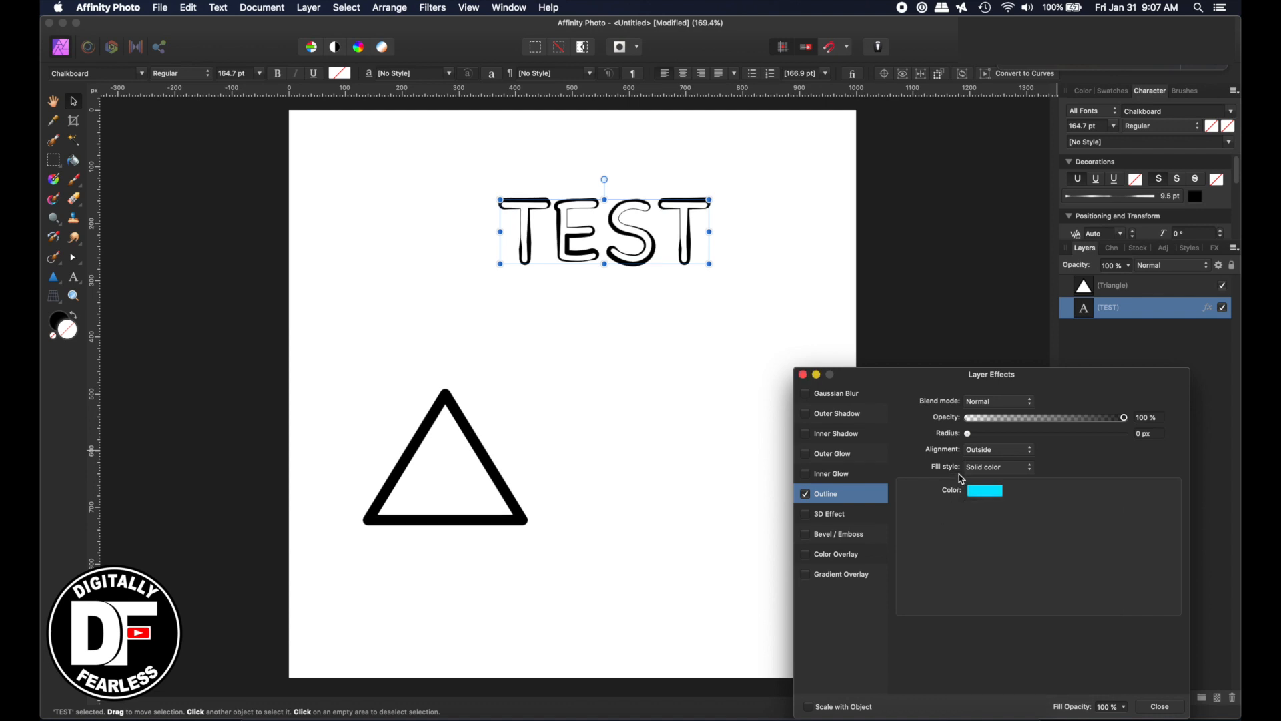
{"action": "left_click_drag", "start_coordinate": [966, 437], "coordinate": [1019, 435]}
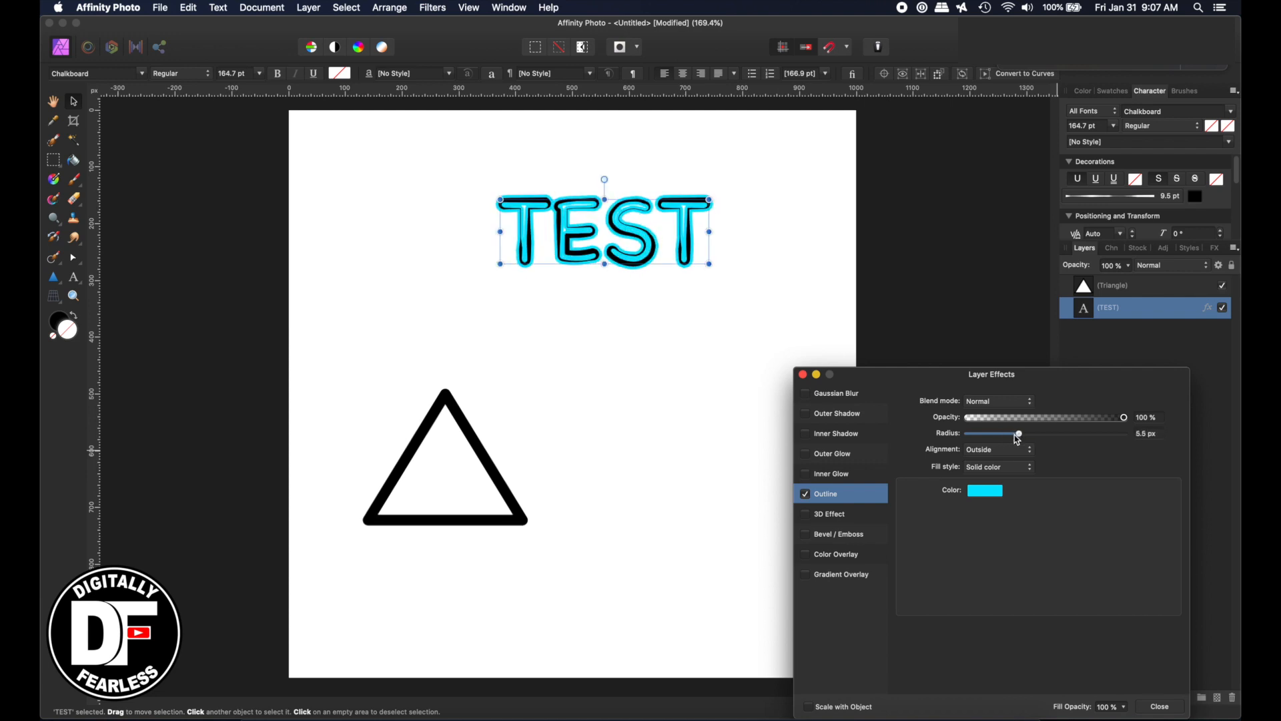
{"action": "left_click", "coordinate": [979, 451]}
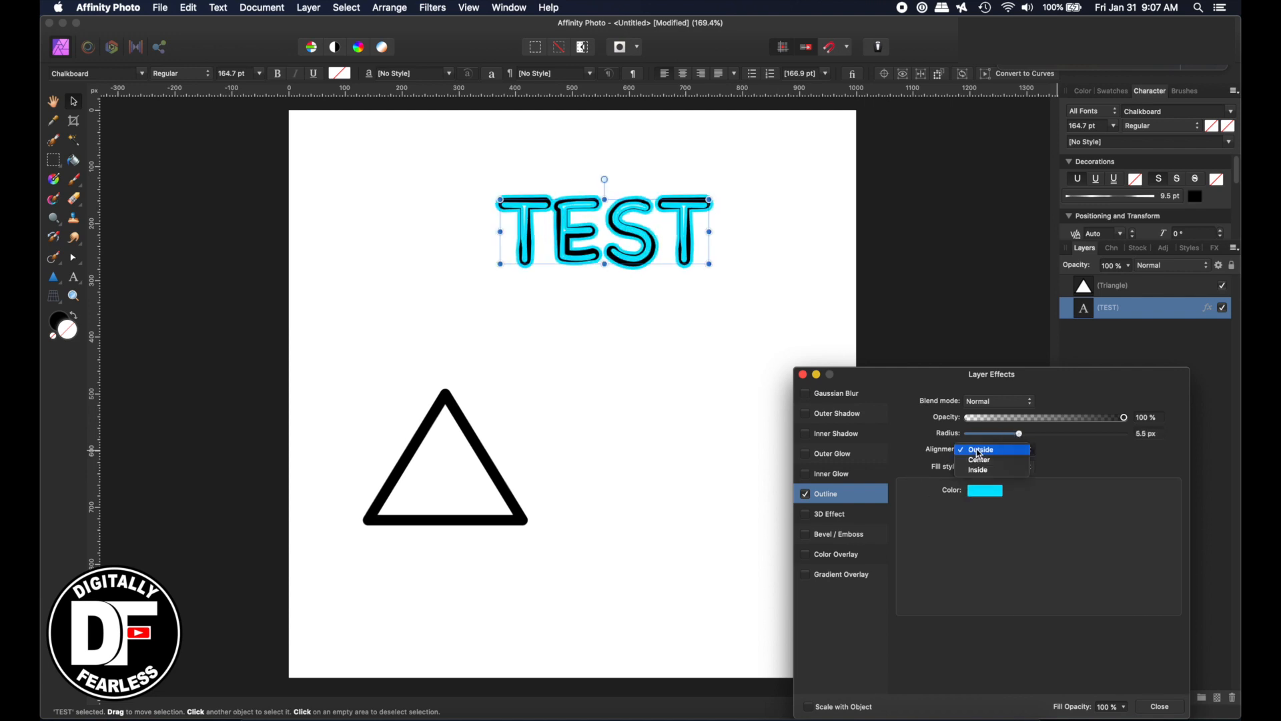
{"action": "left_click", "coordinate": [953, 457]}
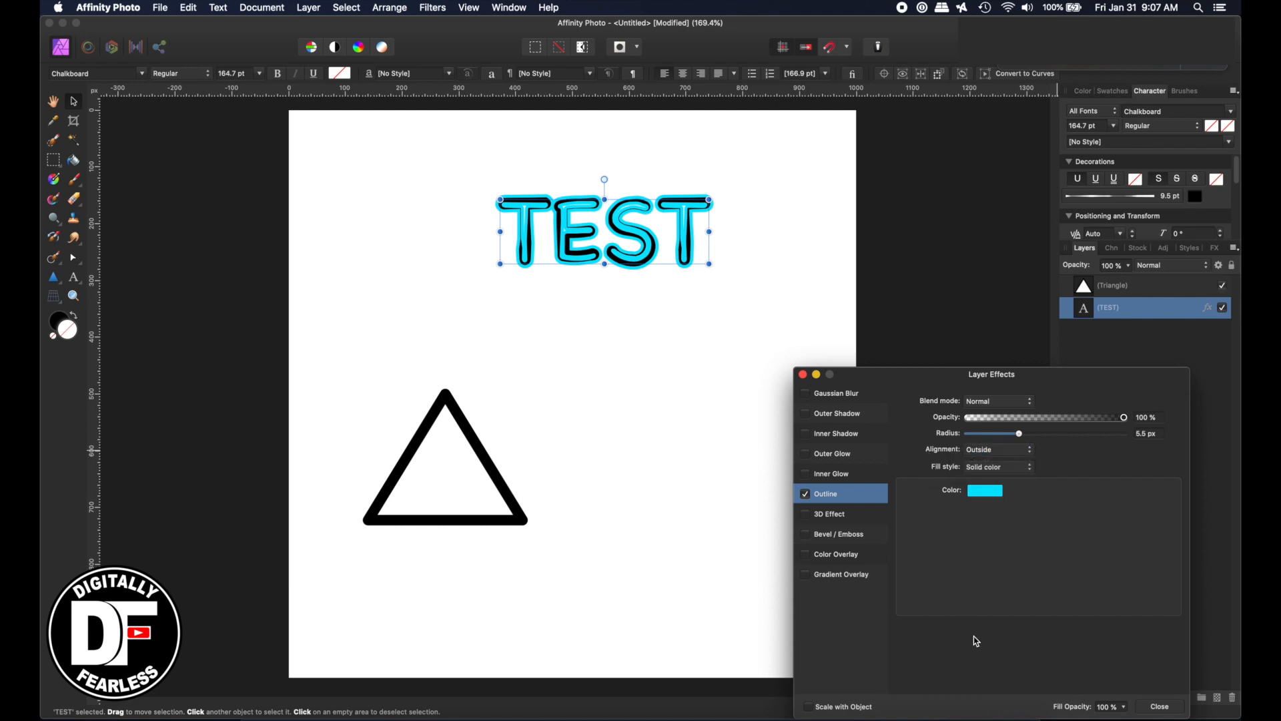
Try a contour fill style on the text's outline effect, with a gradient running from red to amber yellow
{"action": "left_click", "coordinate": [1032, 469]}
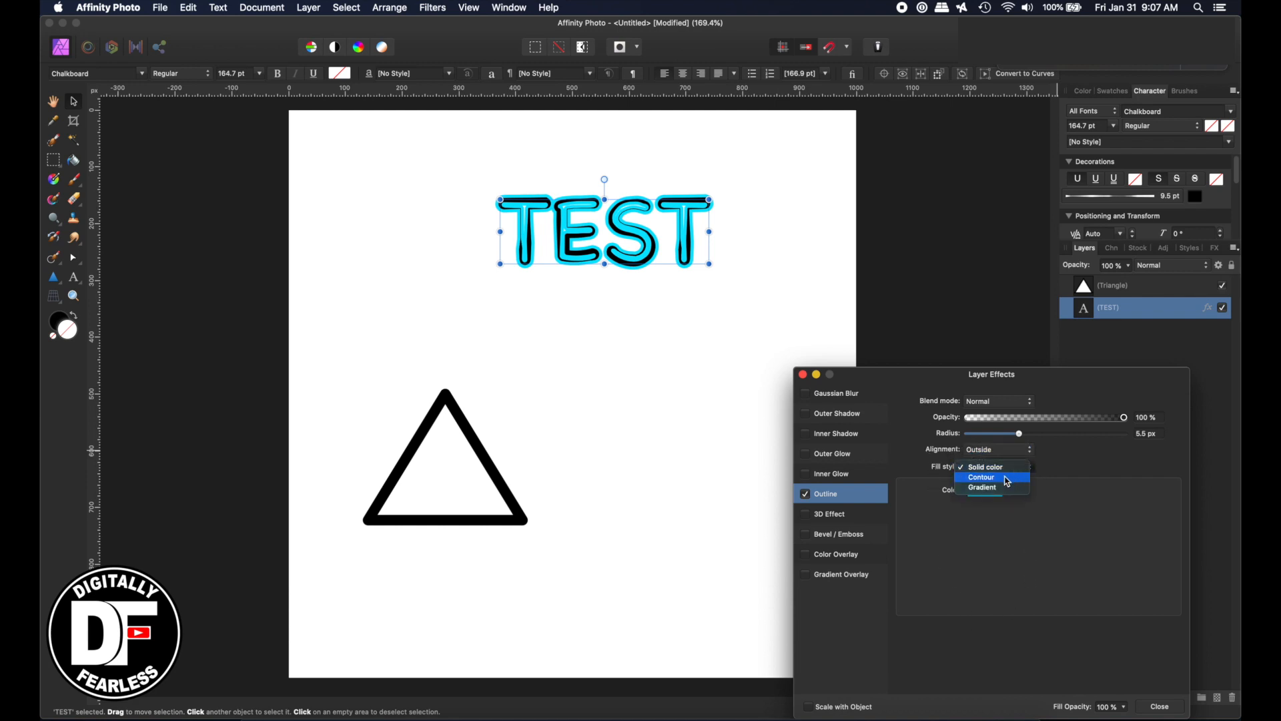
{"action": "left_click", "coordinate": [1006, 481]}
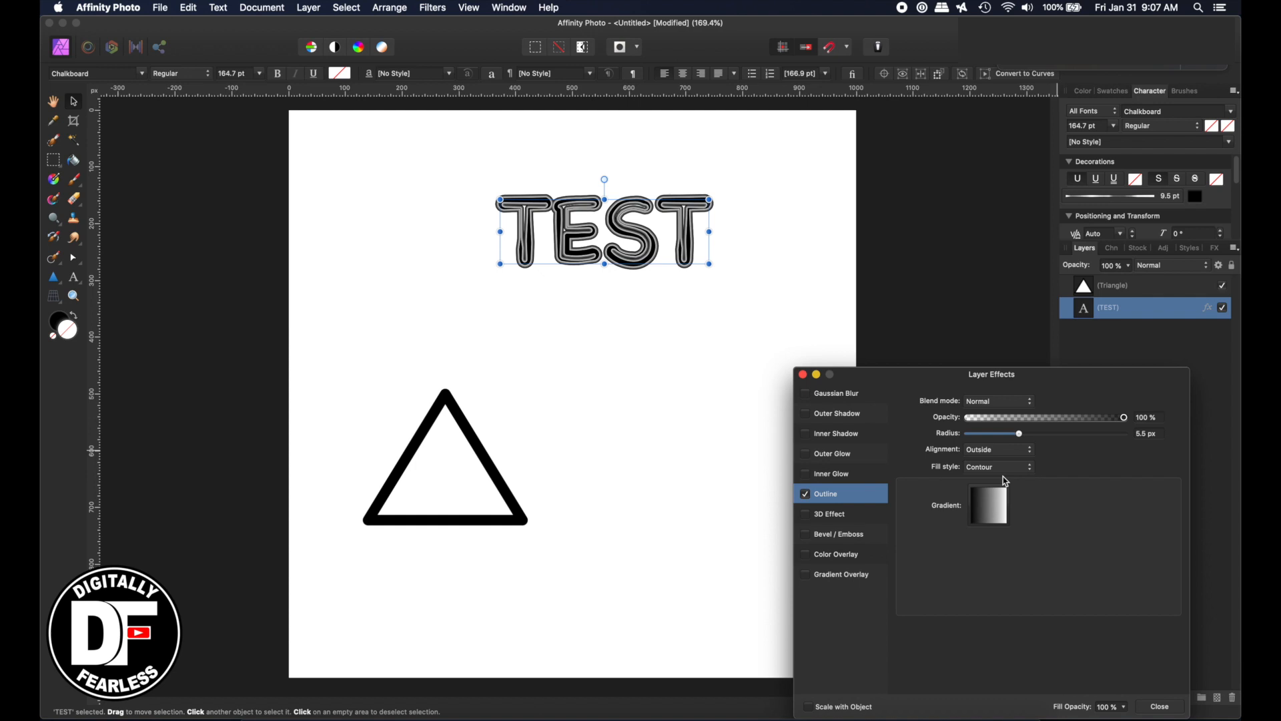
{"action": "left_click", "coordinate": [991, 510]}
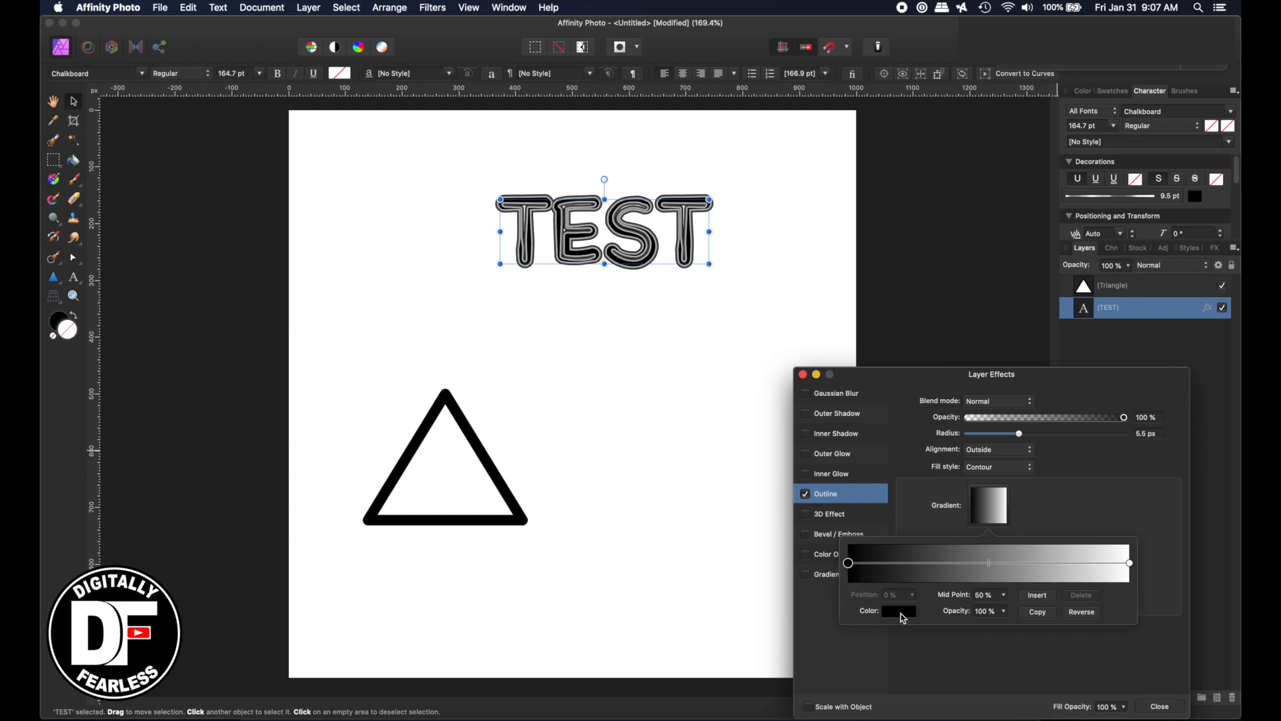
{"action": "left_click", "coordinate": [900, 612]}
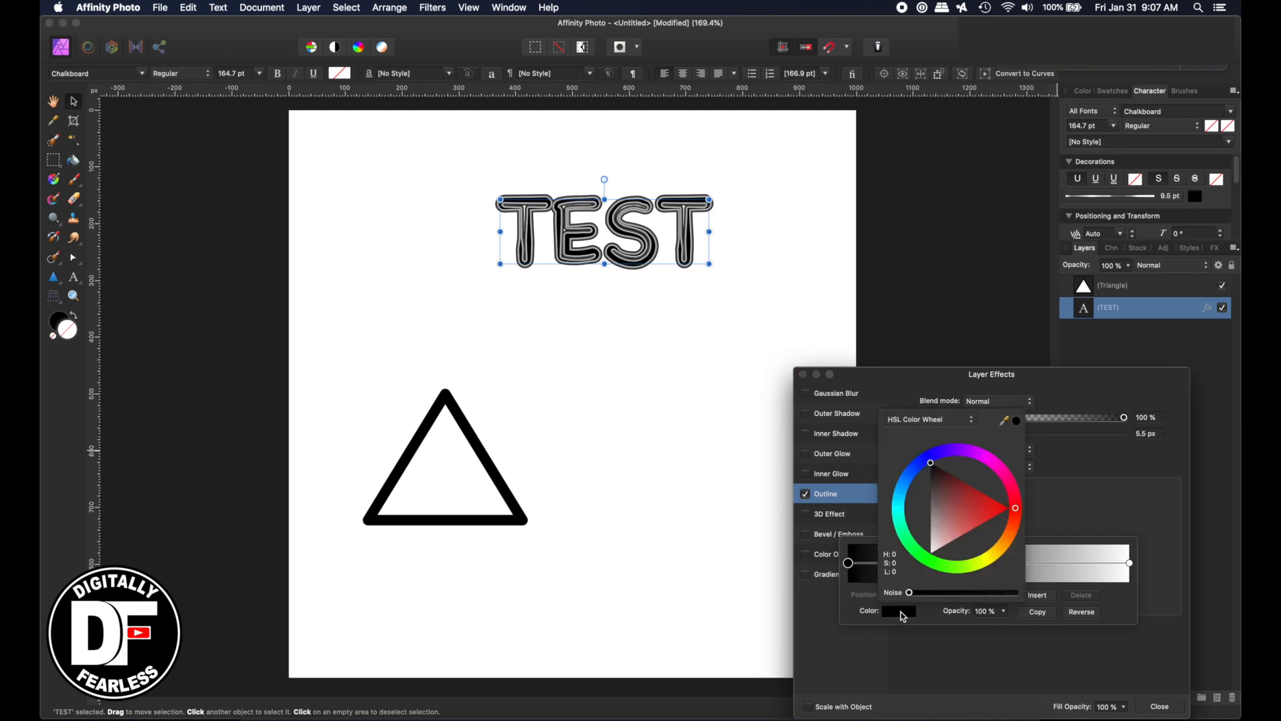
{"action": "left_click", "coordinate": [981, 504]}
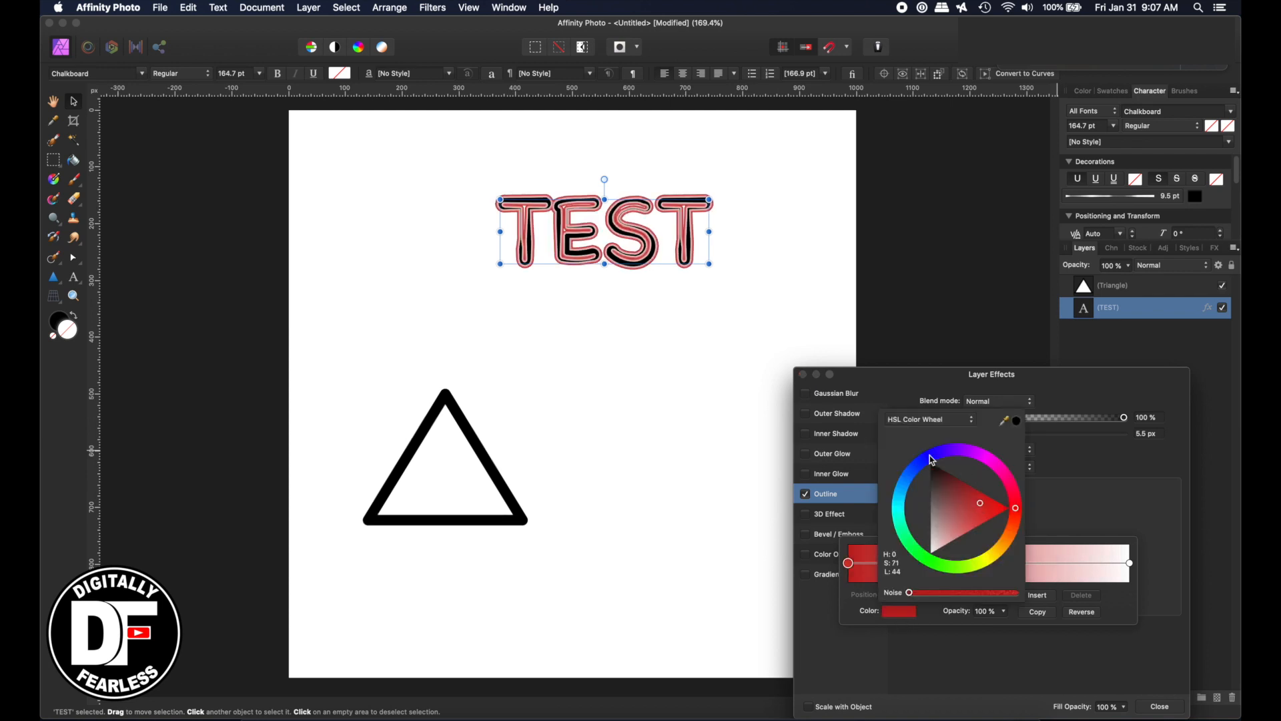
{"action": "left_click", "coordinate": [1068, 507]}
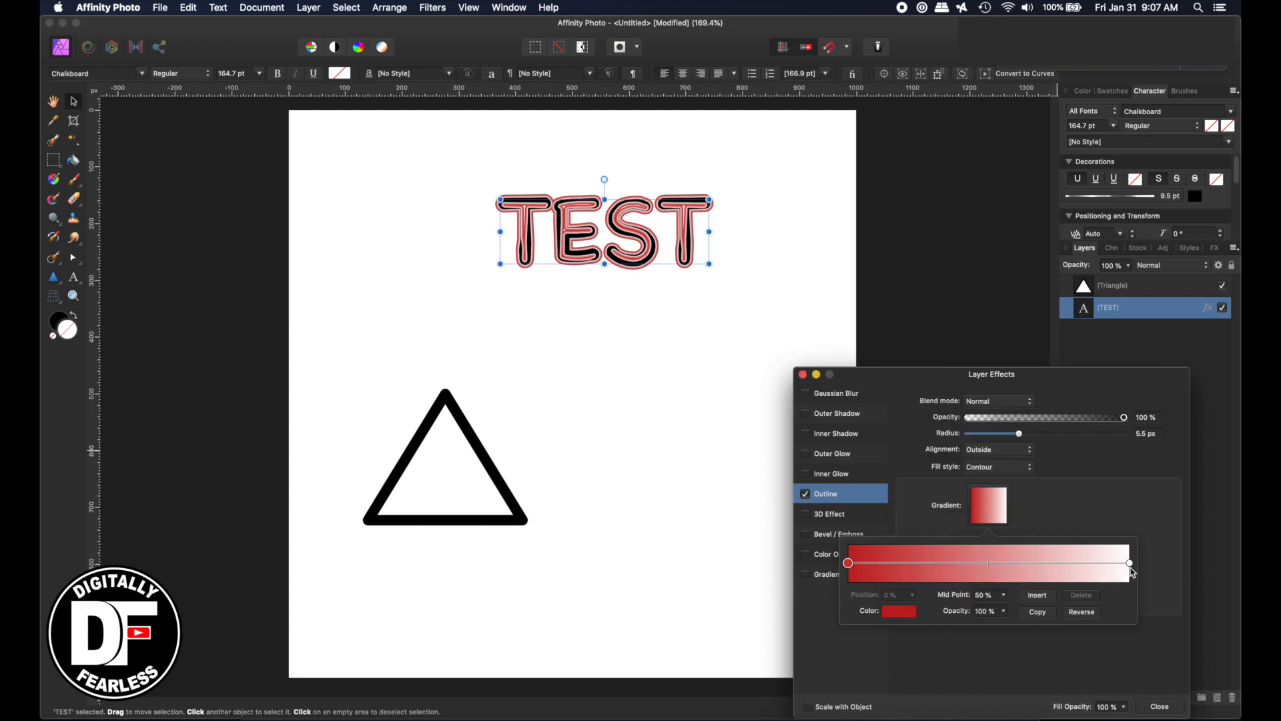
{"action": "left_click", "coordinate": [1130, 564]}
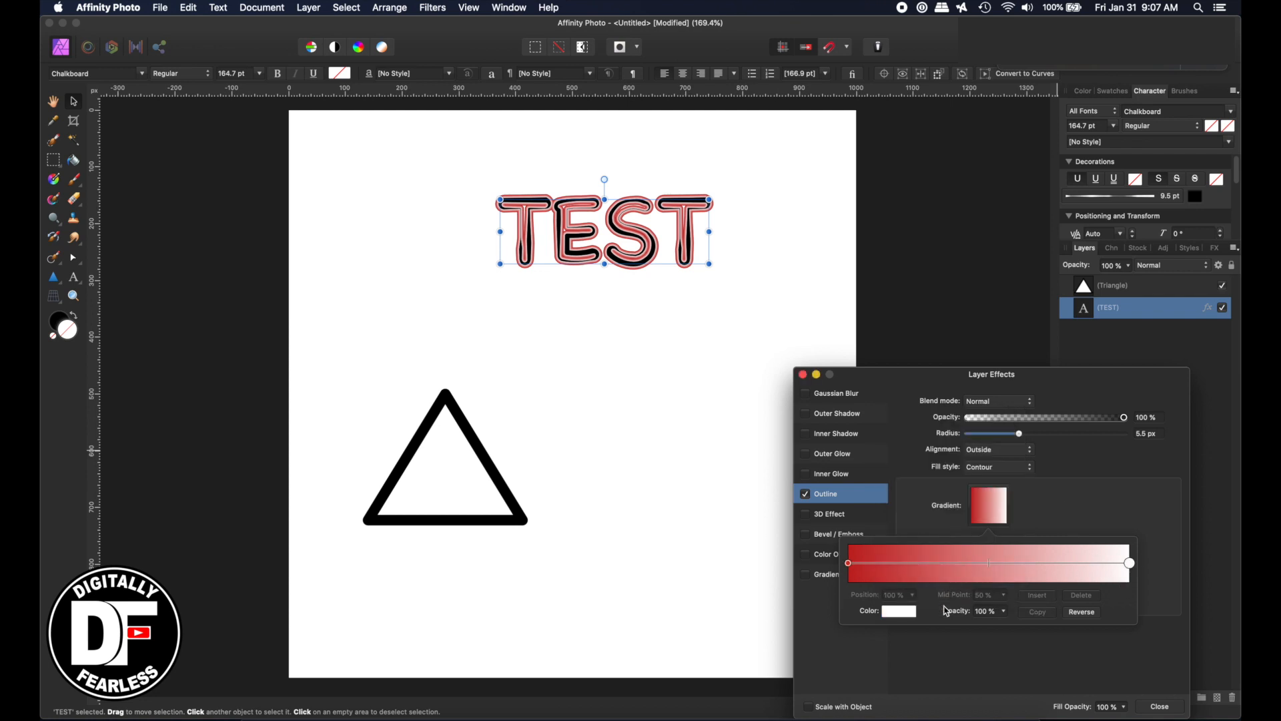
{"action": "left_click", "coordinate": [910, 616]}
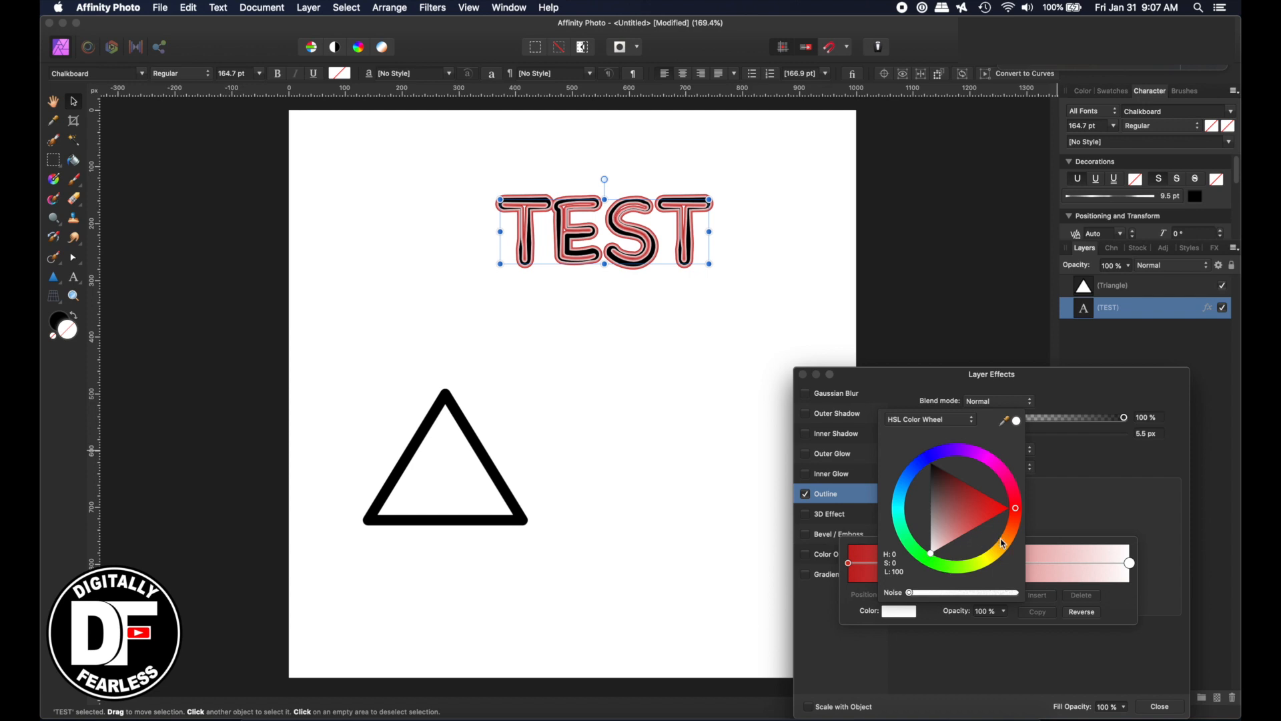
{"action": "left_click_drag", "start_coordinate": [1005, 544], "coordinate": [999, 558]}
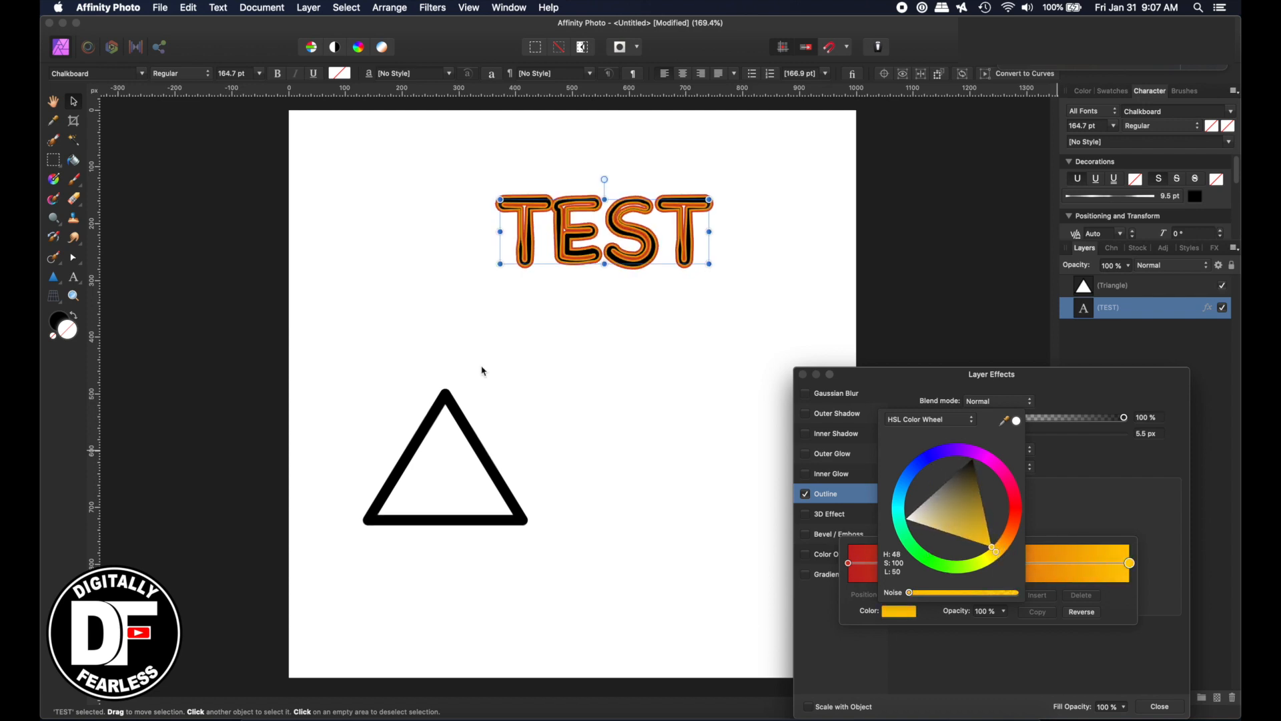
Inspect the gradient outline up close and return the outline effect's fill style to solid color
{"action": "key", "text": "super+="}
{"action": "key", "text": "super+="}
{"action": "key", "text": "super+="}
{"action": "key", "text": "super+="}
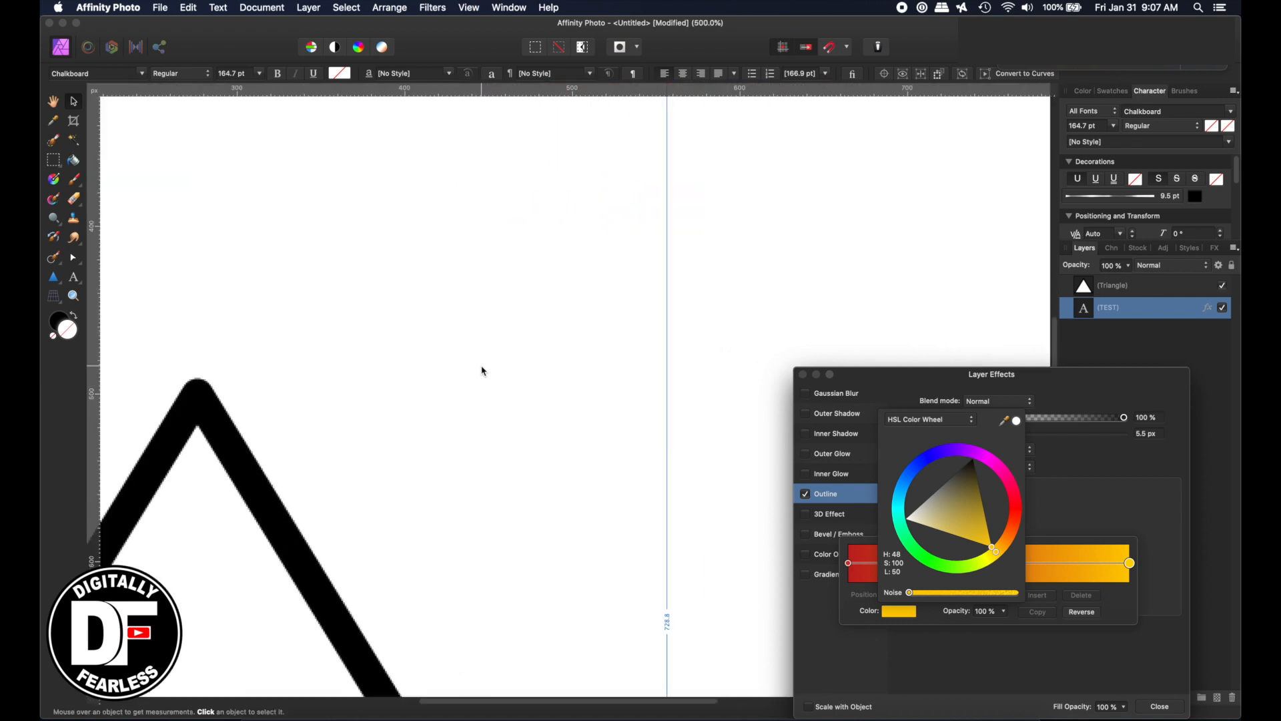
{"action": "scroll", "coordinate": [482, 370], "scroll_direction": "up", "scroll_amount": 5}
{"action": "scroll", "coordinate": [483, 371], "scroll_direction": "up", "scroll_amount": 5}
{"action": "scroll", "coordinate": [482, 370], "scroll_direction": "right", "scroll_amount": 3}
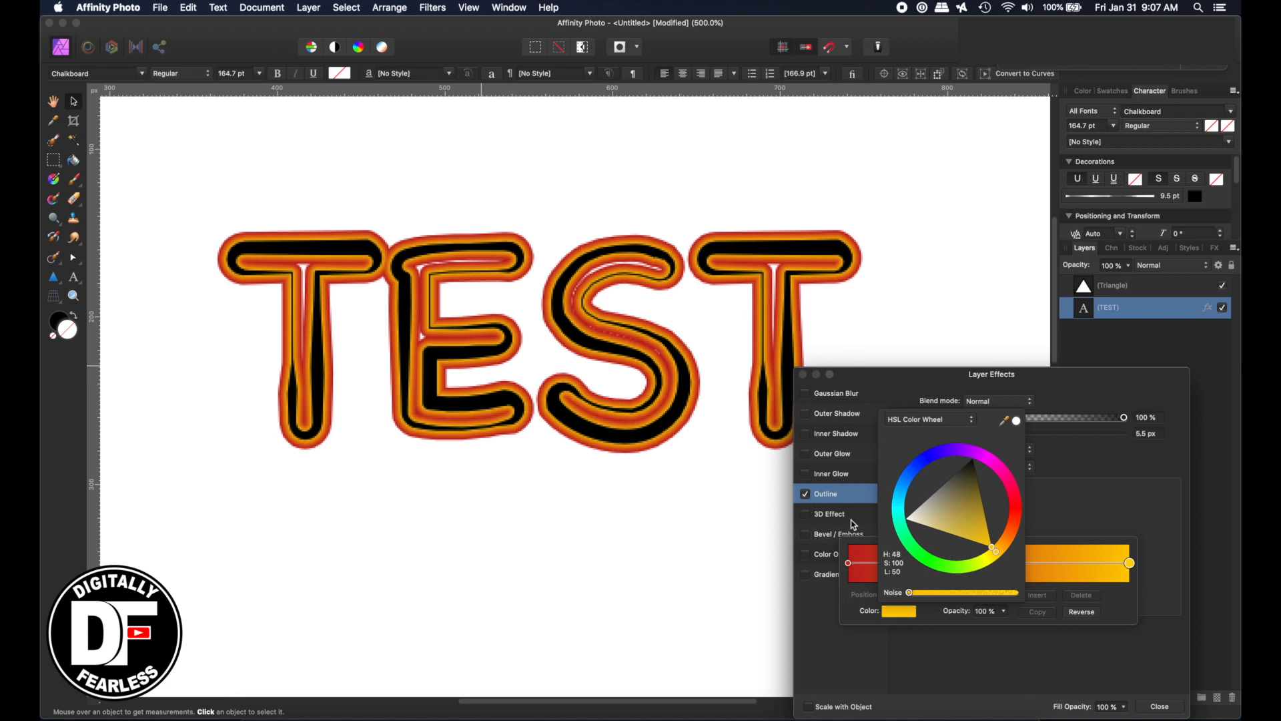
{"action": "left_click", "coordinate": [836, 502]}
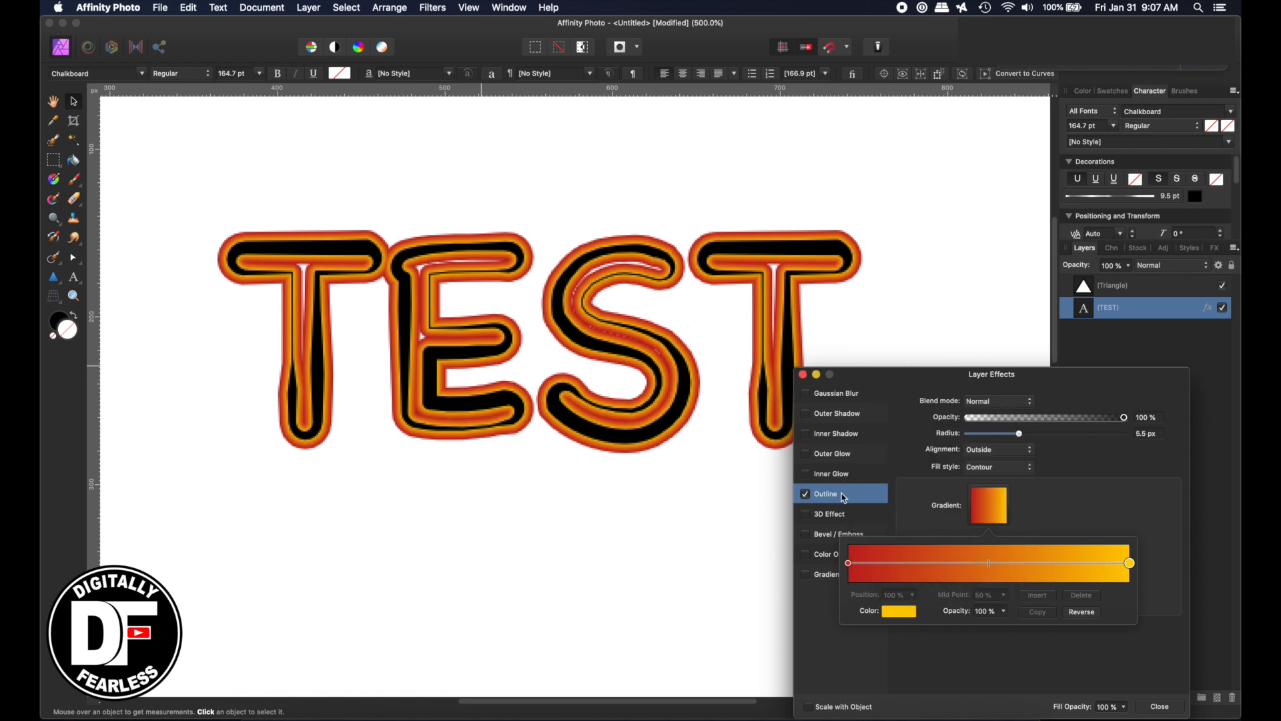
{"action": "left_click", "coordinate": [980, 467]}
{"action": "left_click", "coordinate": [980, 451]}
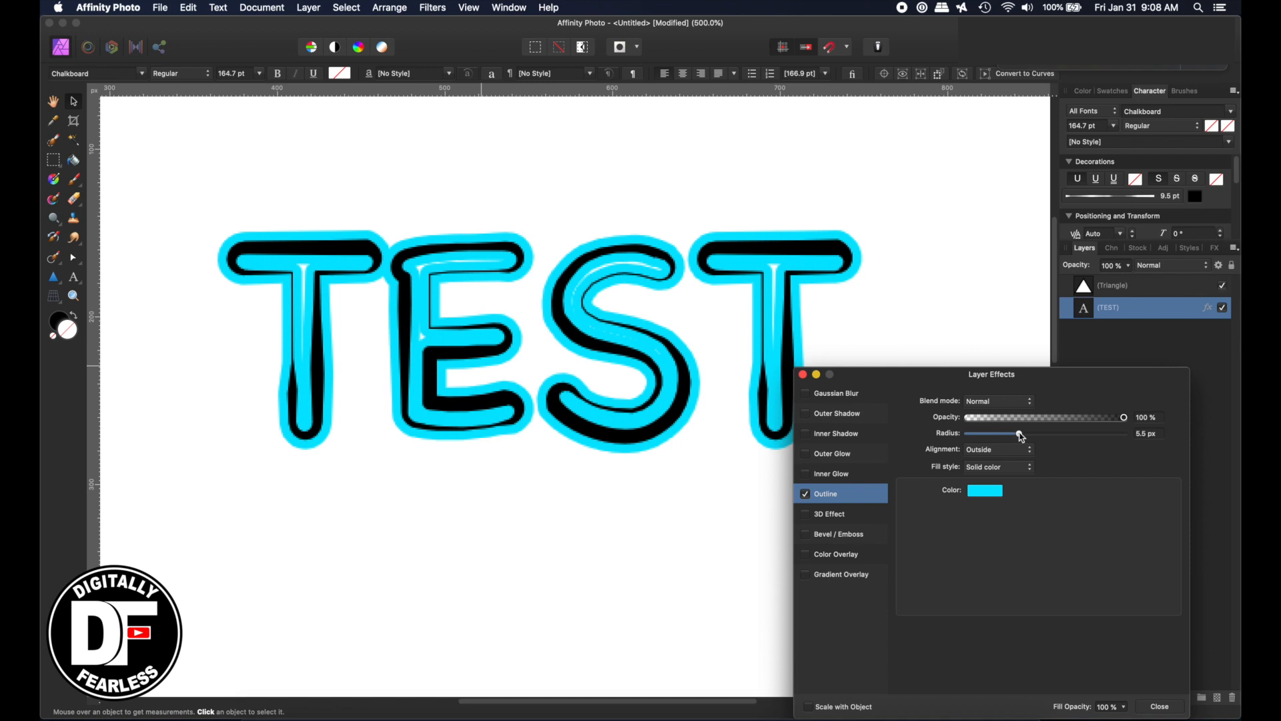
Try the Multiply blend mode on the outline effect, and enlarge its radius until cyan fills and surrounds all the letters
{"action": "left_click", "coordinate": [1032, 399]}
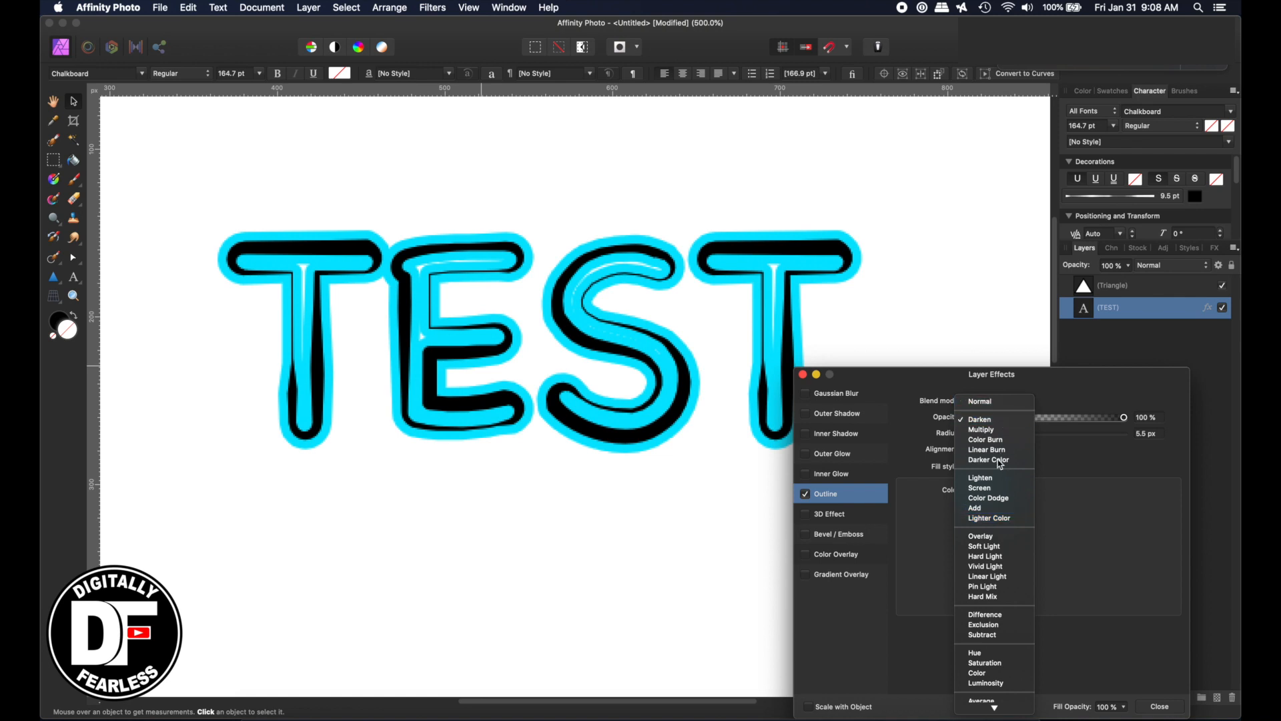
{"action": "left_click", "coordinate": [988, 431]}
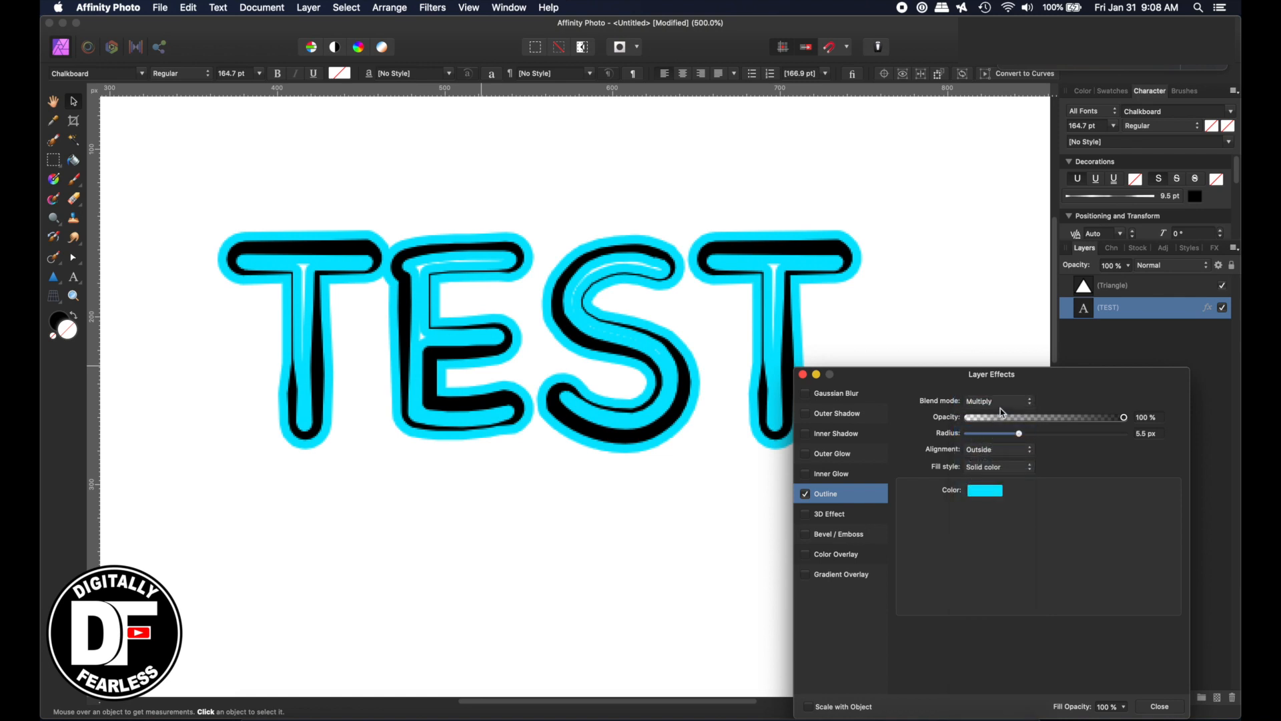
{"action": "left_click", "coordinate": [998, 400]}
{"action": "left_click", "coordinate": [994, 372]}
{"action": "left_click_drag", "start_coordinate": [1020, 438], "coordinate": [1092, 439]}
{"action": "left_click", "coordinate": [804, 375]}
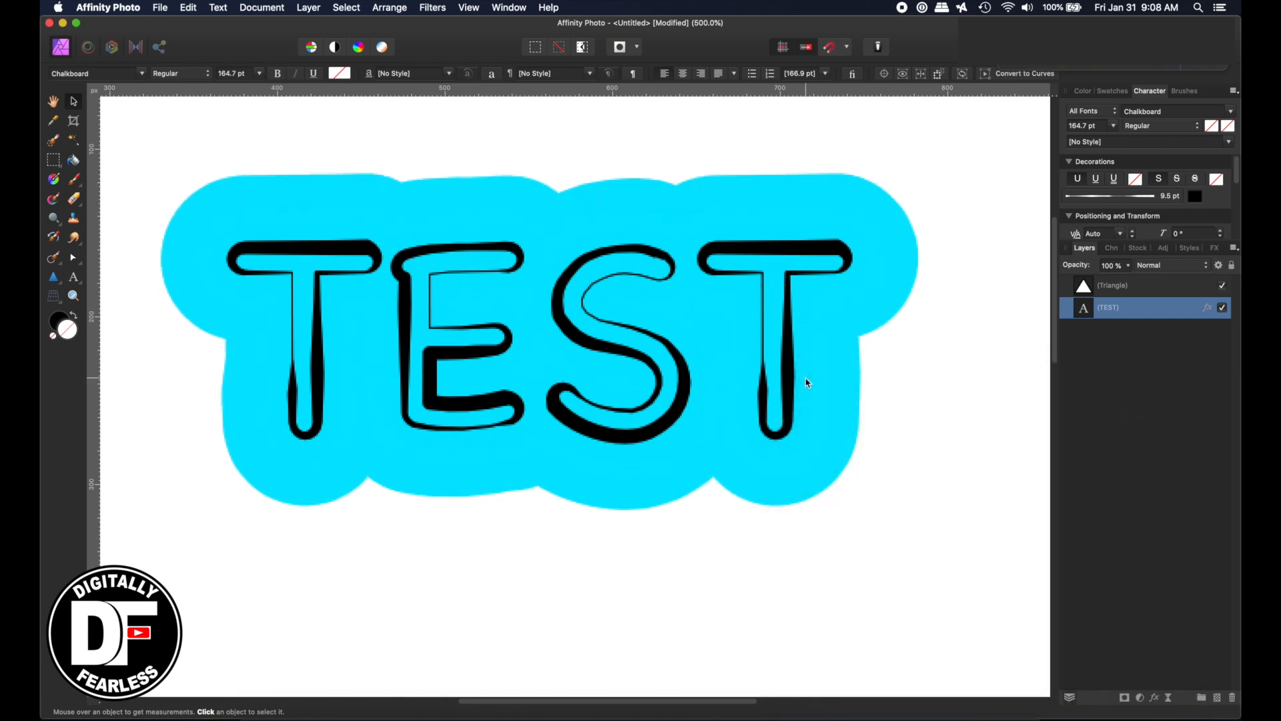
Add a pixel layer beneath the TEST text and make a rectangular selection about 475 by 240 px around the cyan outline
{"action": "left_click", "coordinate": [1218, 698]}
{"action": "left_click_drag", "start_coordinate": [1091, 323], "coordinate": [1092, 362]}
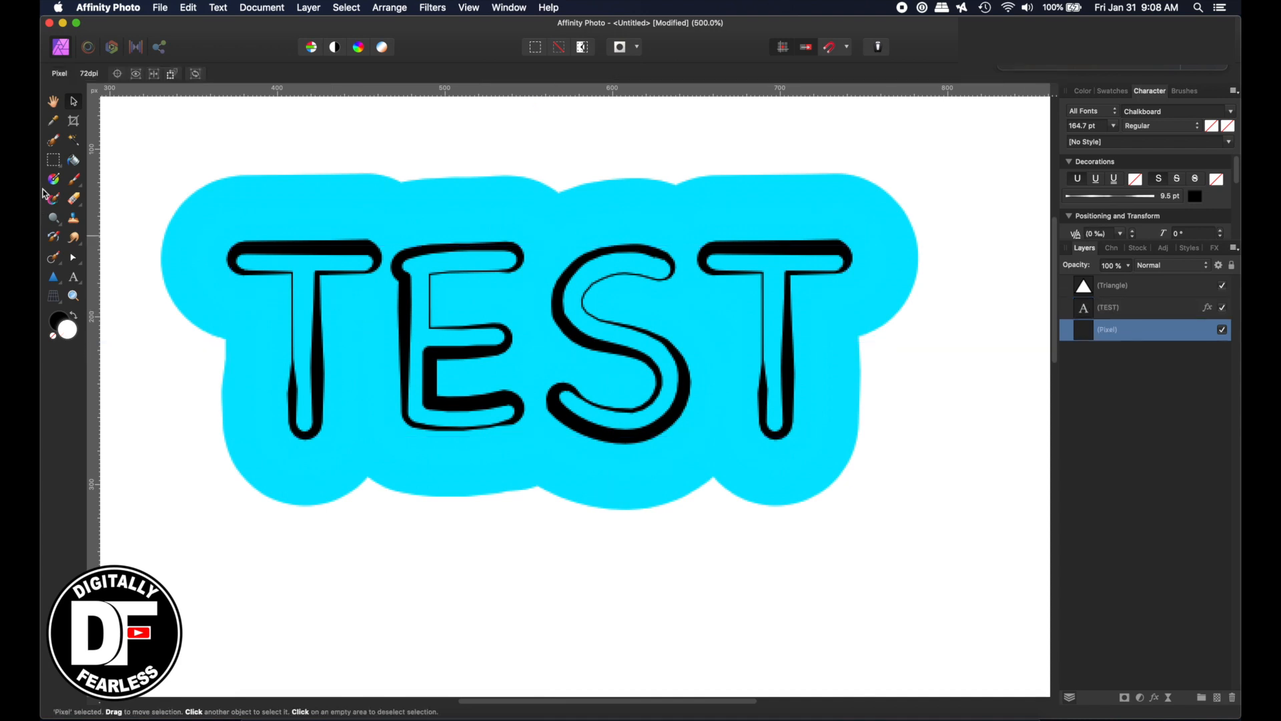
{"action": "left_click", "coordinate": [54, 160]}
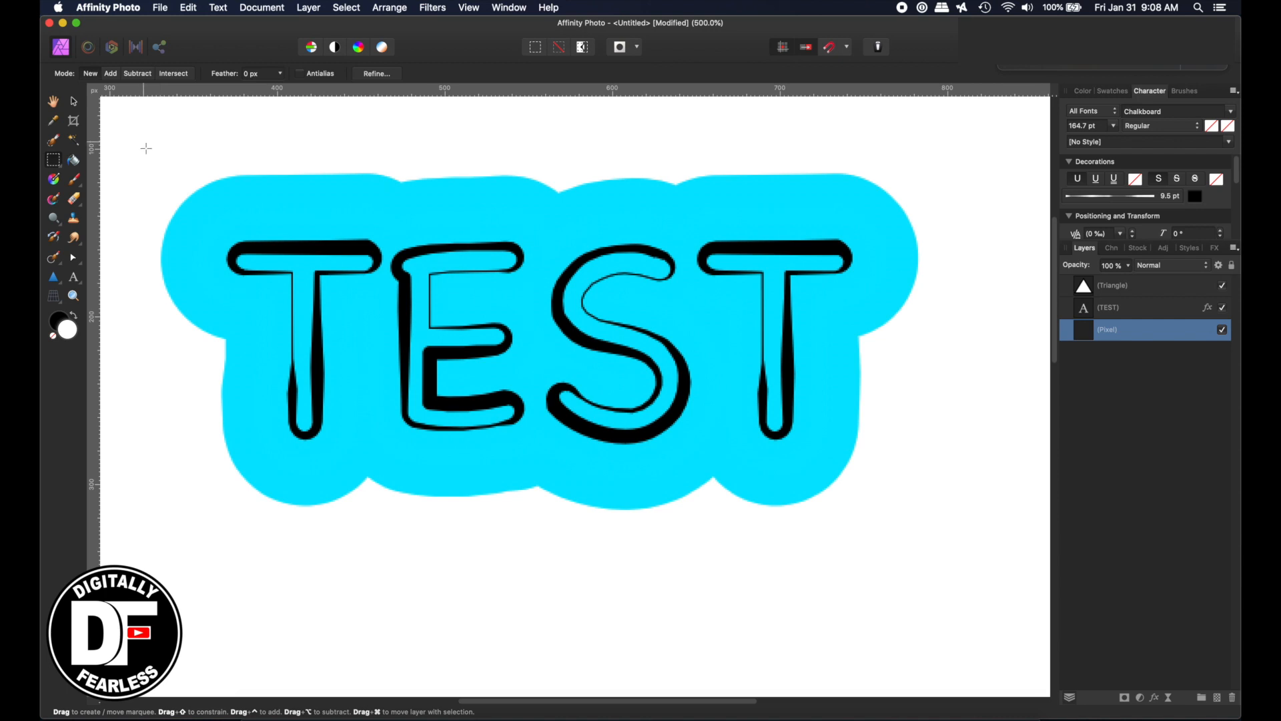
{"action": "left_click_drag", "start_coordinate": [146, 148], "coordinate": [938, 550]}
Sample the outline's cyan as the current colour and flood-fill the rectangular selection on the pixel layer with it
{"action": "double_click", "coordinate": [70, 335]}
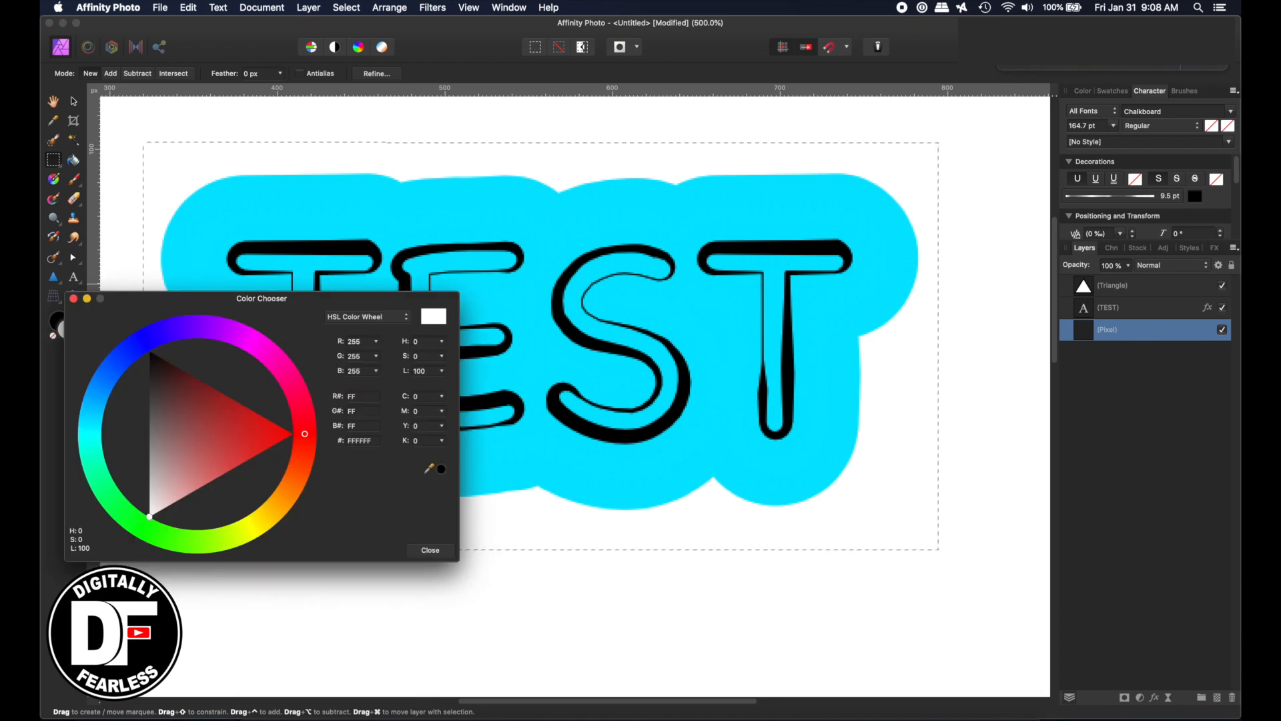
{"action": "left_click_drag", "start_coordinate": [429, 468], "coordinate": [577, 461]}
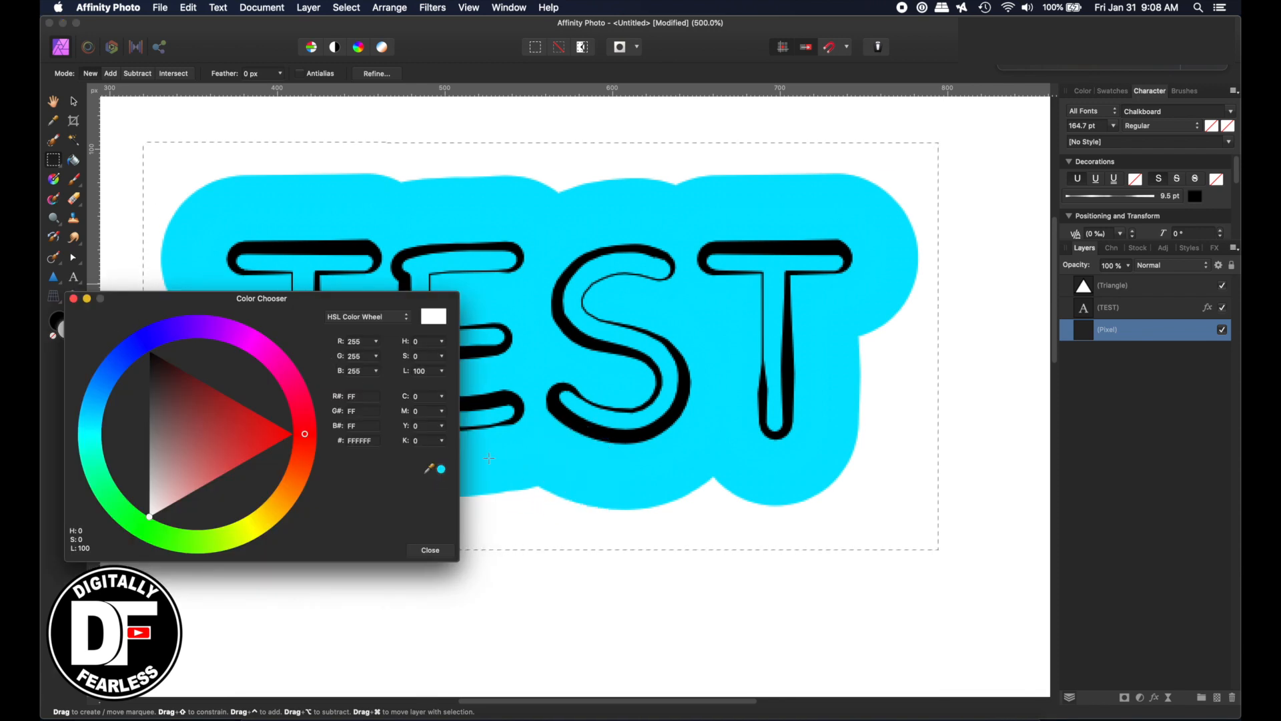
{"action": "left_click", "coordinate": [441, 470]}
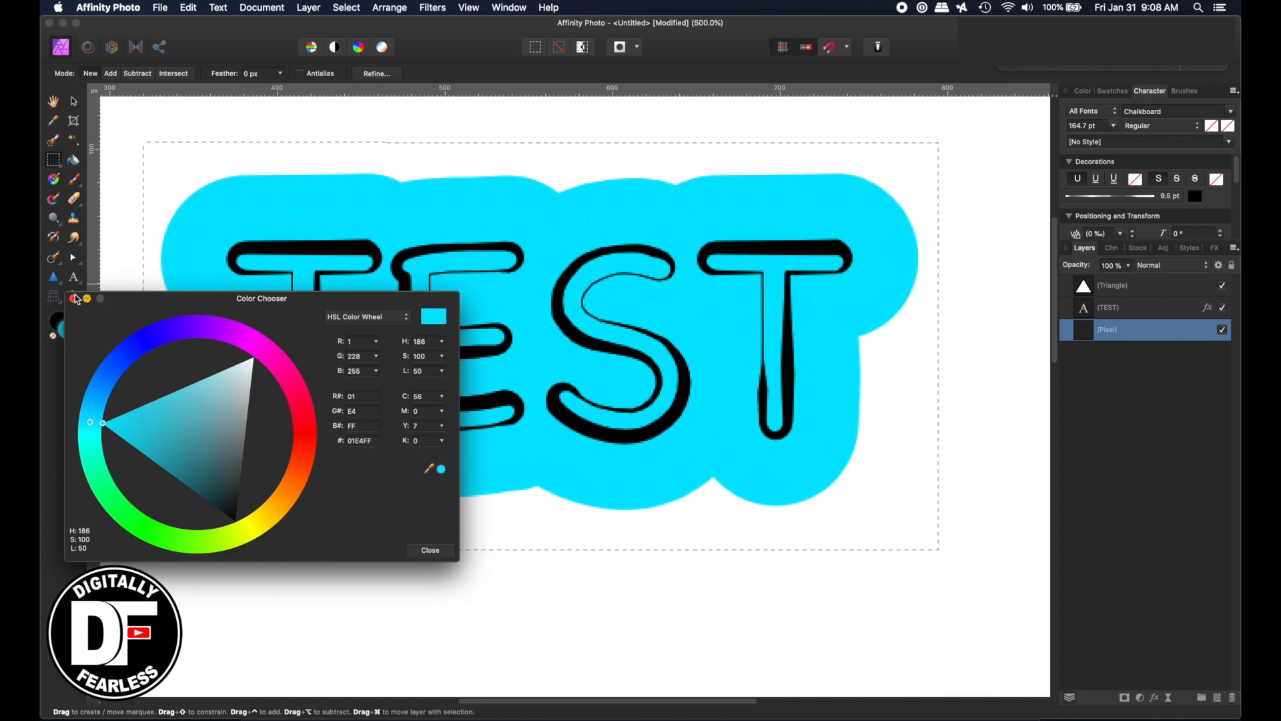
{"action": "left_click", "coordinate": [74, 298]}
{"action": "key", "text": "g"}
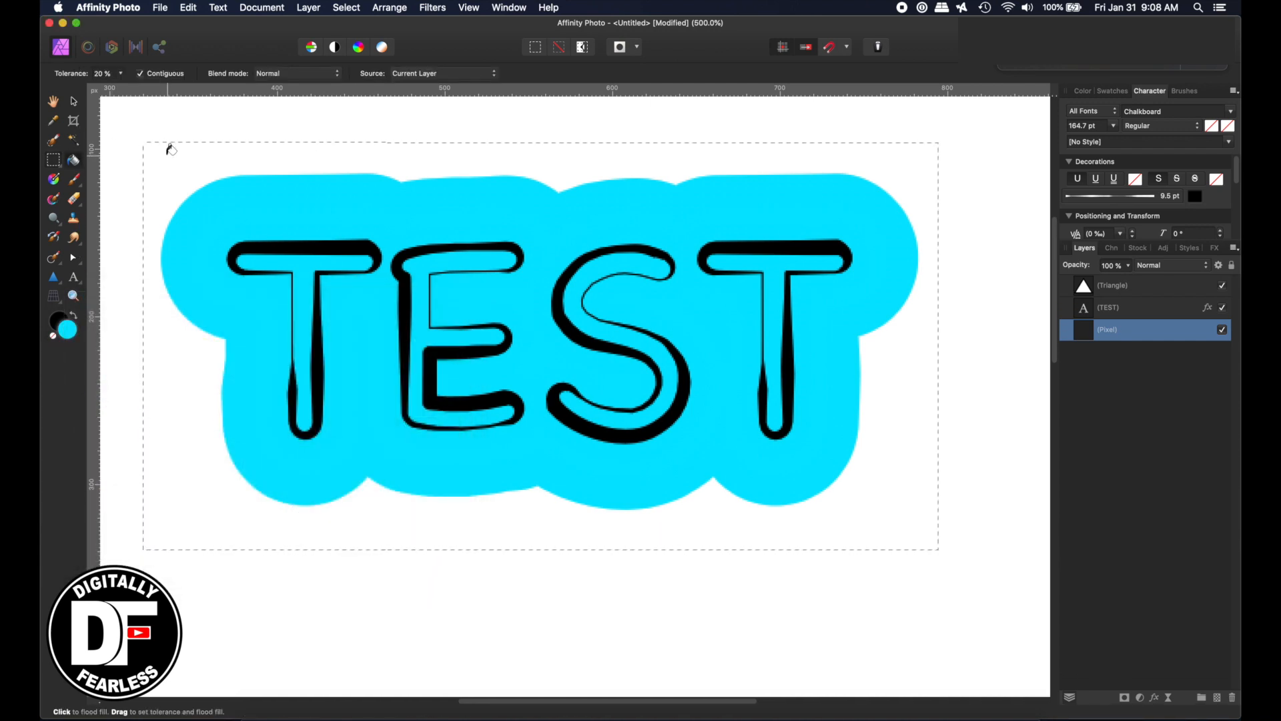
{"action": "left_click", "coordinate": [170, 149]}
Deselect the filled area and set the TEST text's own black outline width to 15 pt
{"action": "left_click", "coordinate": [53, 101]}
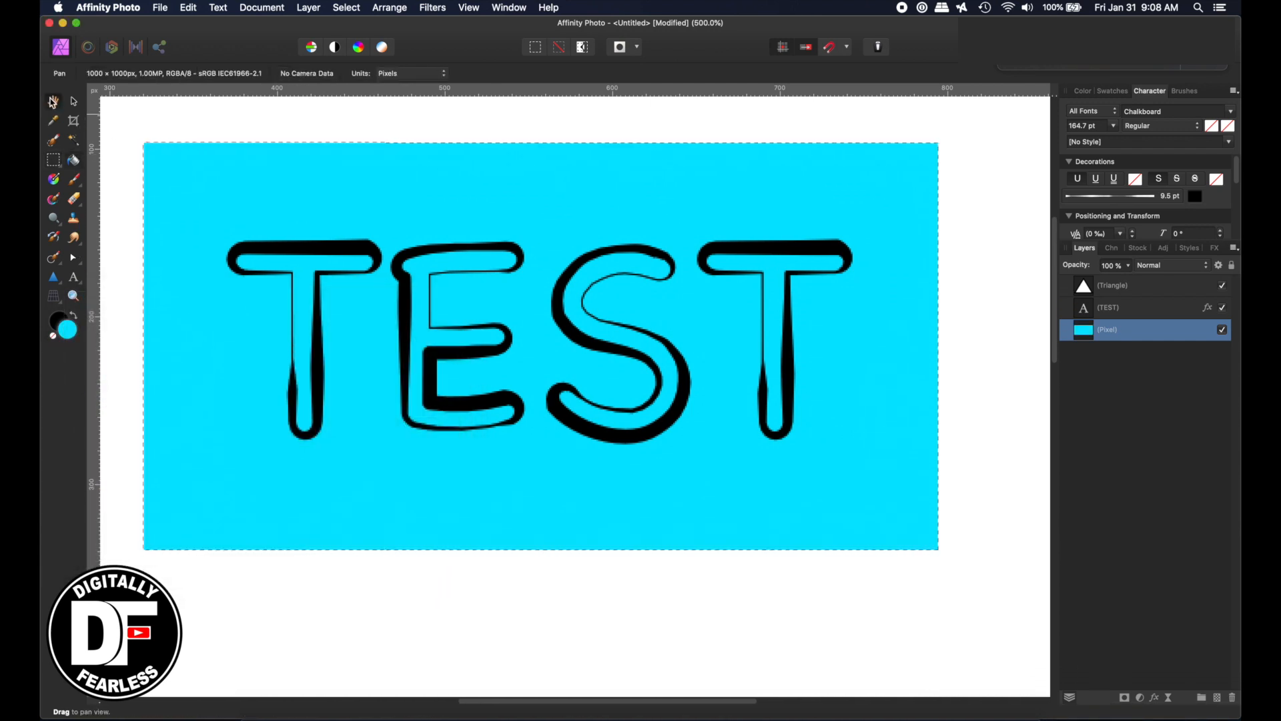
{"action": "key", "text": "super+0"}
{"action": "left_click", "coordinate": [75, 103]}
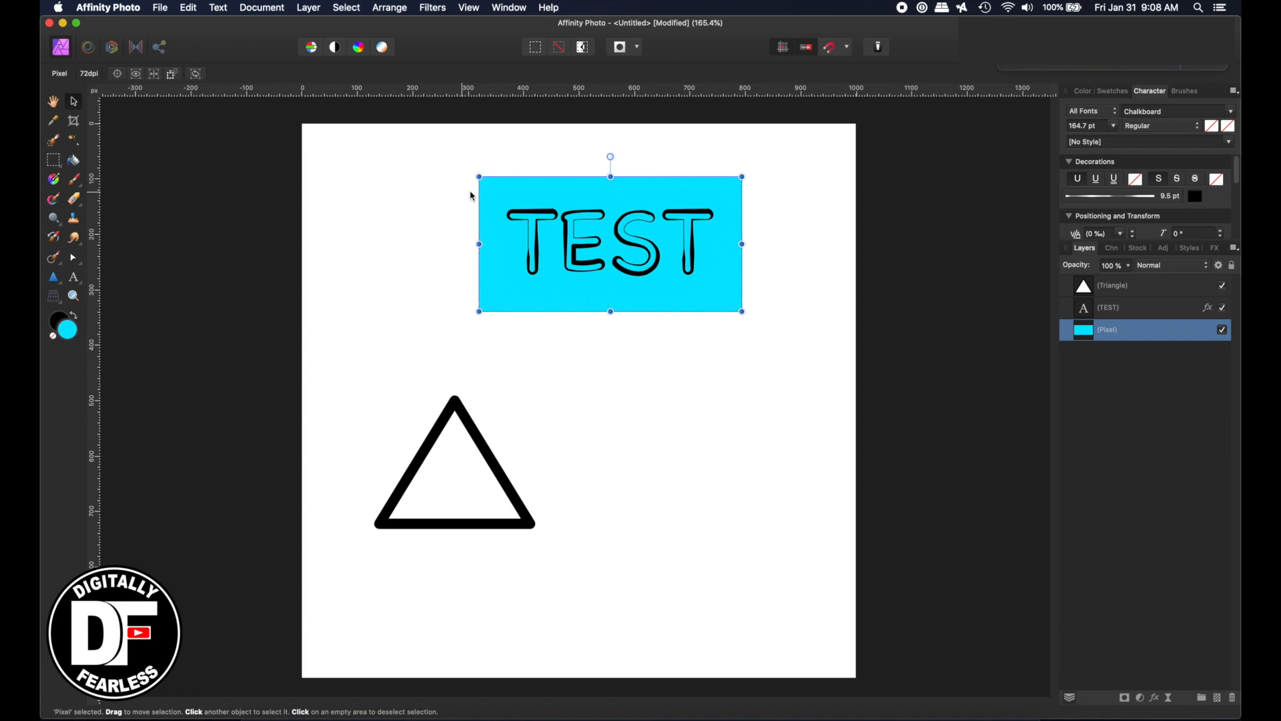
{"action": "left_click", "coordinate": [539, 219]}
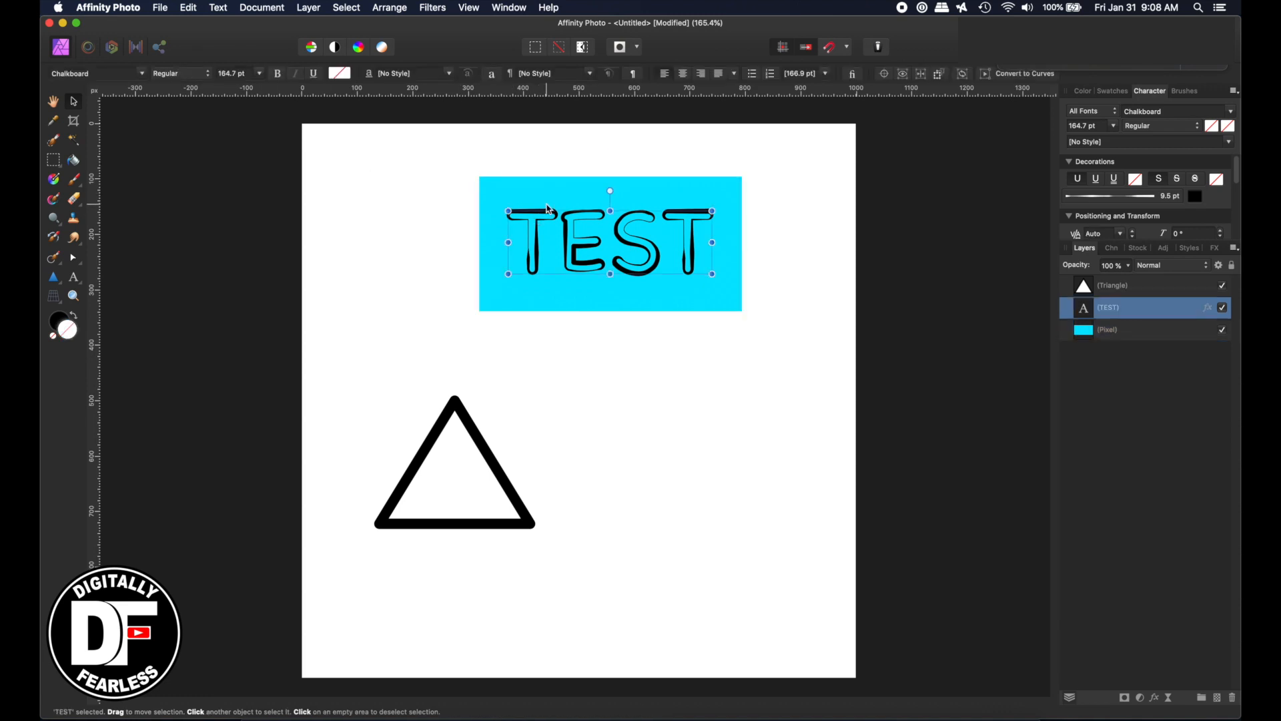
{"action": "left_click", "coordinate": [1105, 198]}
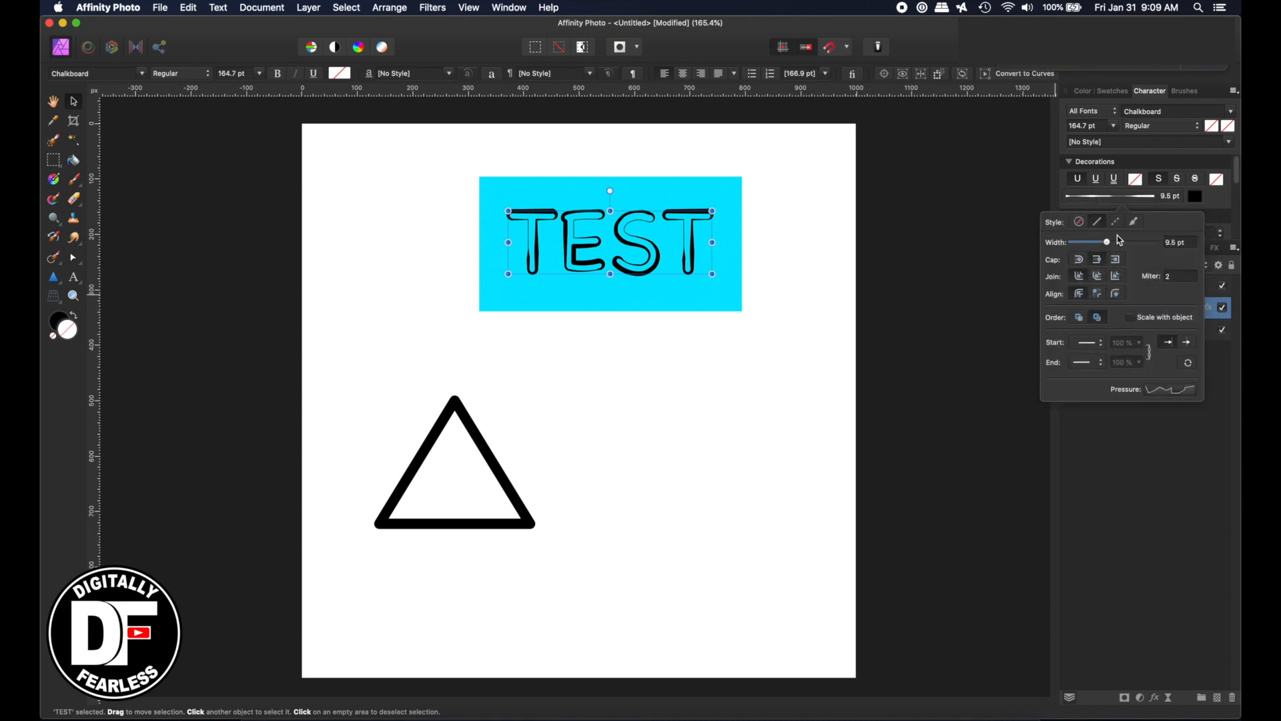
{"action": "mouse_move", "coordinate": [1110, 246]}
{"action": "left_mouse_down"}
{"action": "mouse_move", "coordinate": [1139, 246]}
{"action": "mouse_move", "coordinate": [1118, 248]}
{"action": "left_mouse_up"}
{"action": "left_click", "coordinate": [1145, 412]}
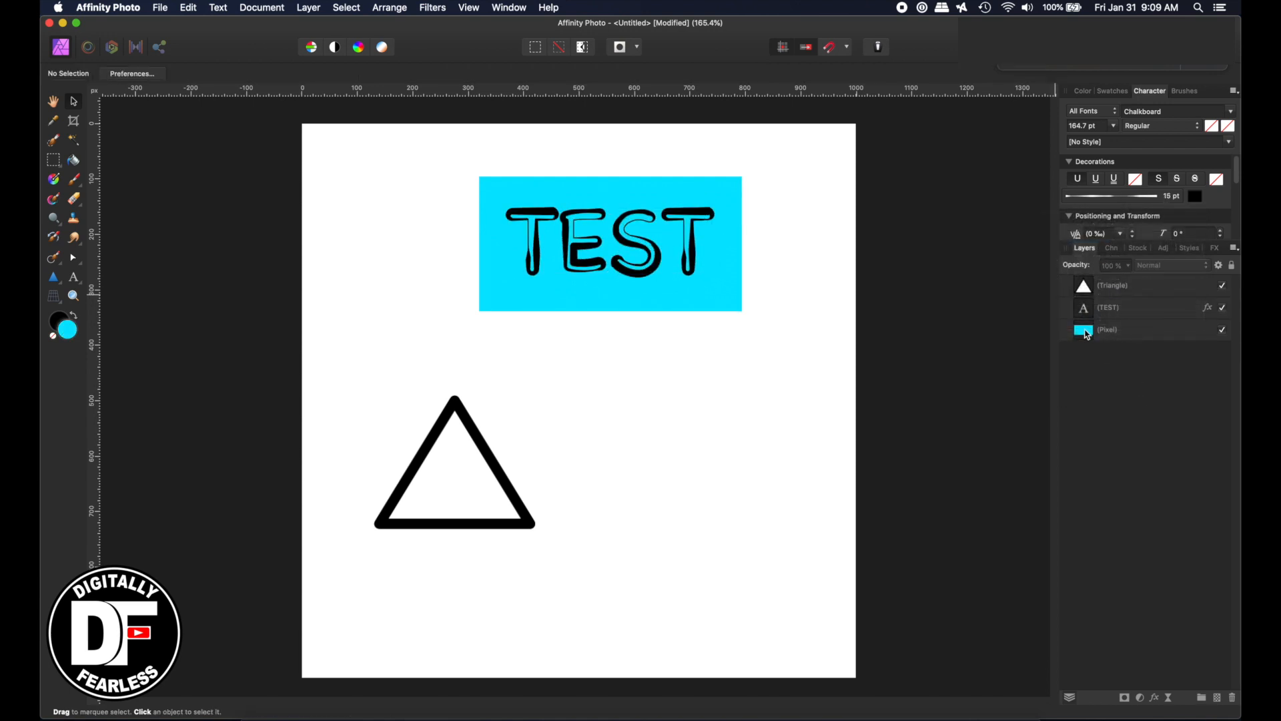
Recolour the TEST text's outline effect magenta and reduce its radius to about 7.1 px
{"action": "left_click", "coordinate": [1208, 309]}
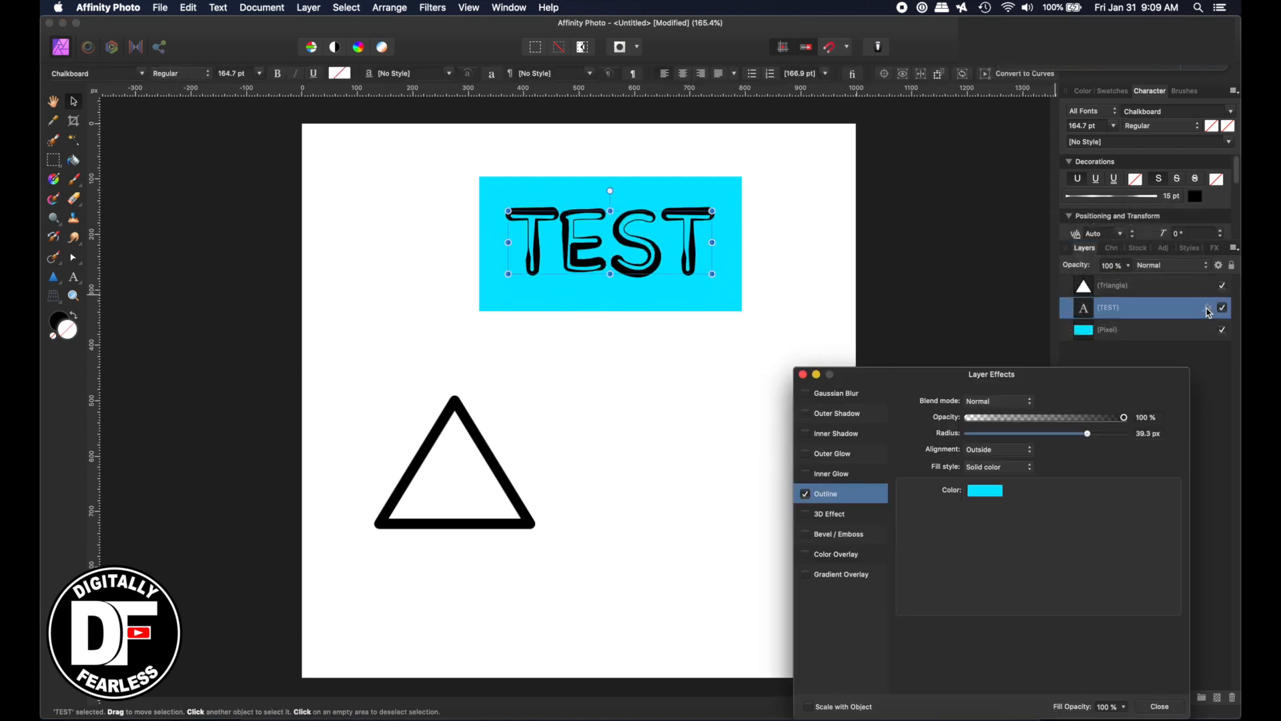
{"action": "left_click", "coordinate": [987, 493]}
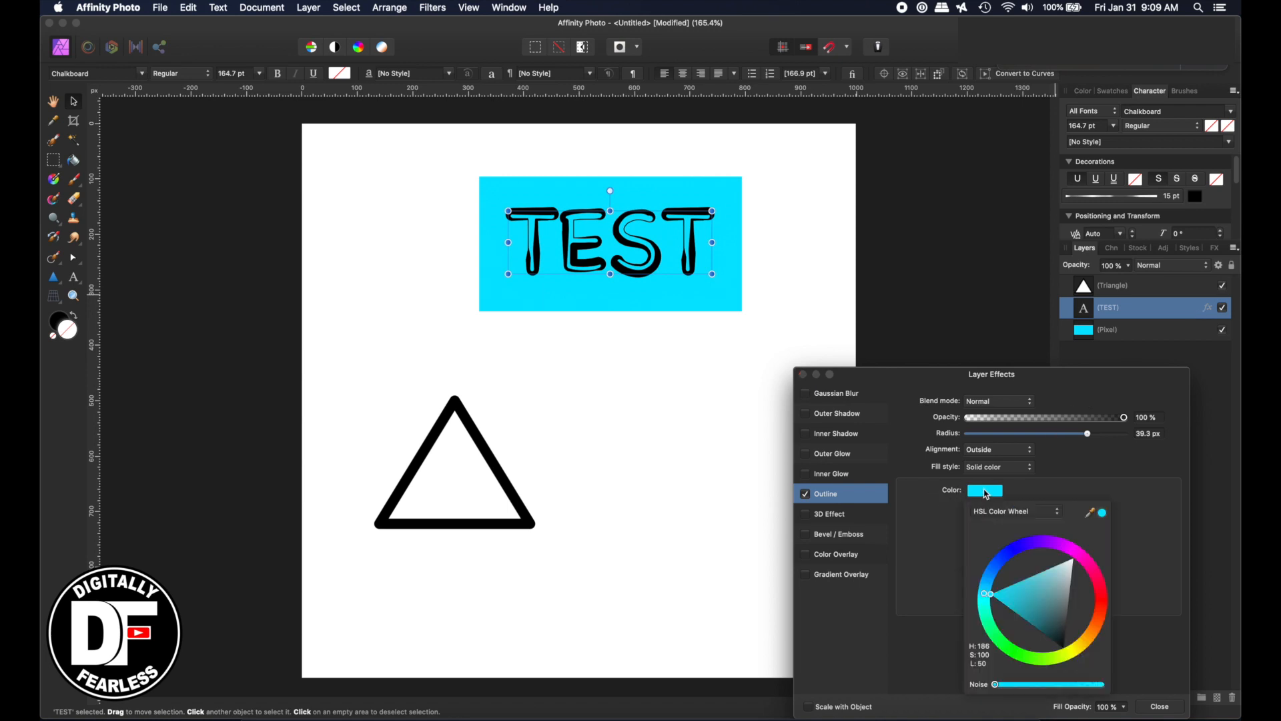
{"action": "left_click", "coordinate": [1080, 556]}
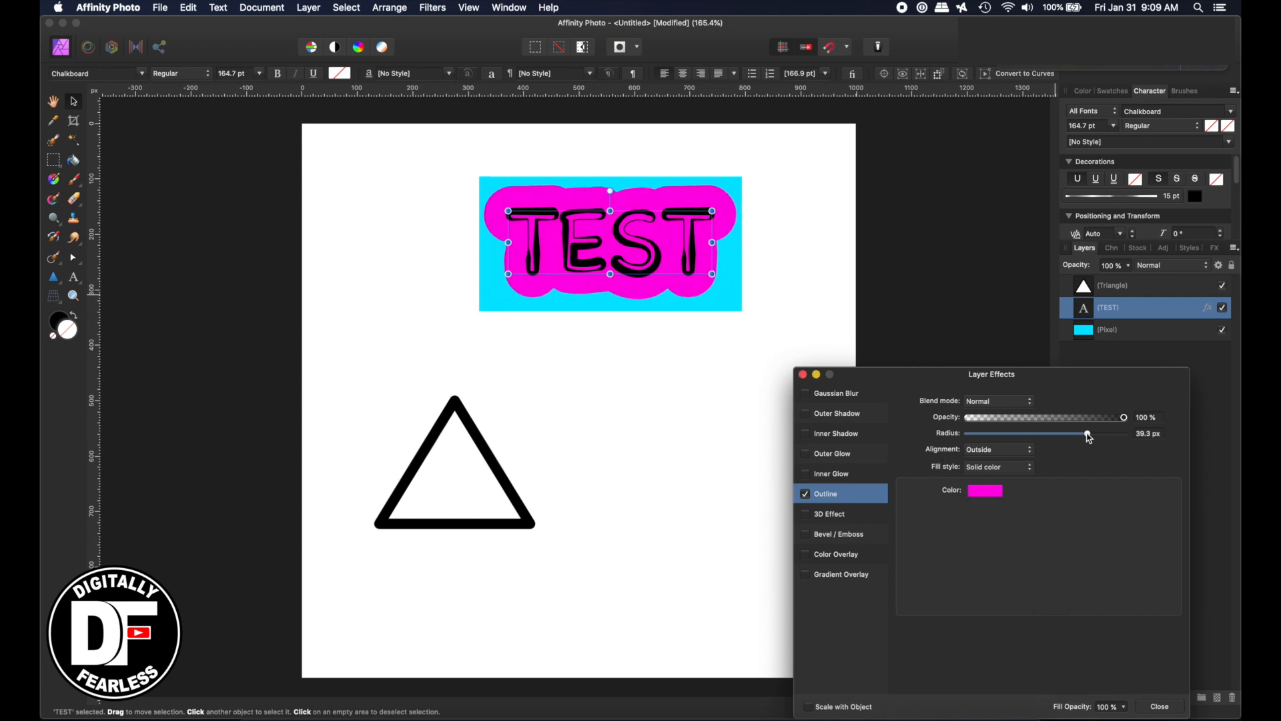
{"action": "left_click_drag", "start_coordinate": [1088, 437], "coordinate": [1050, 438]}
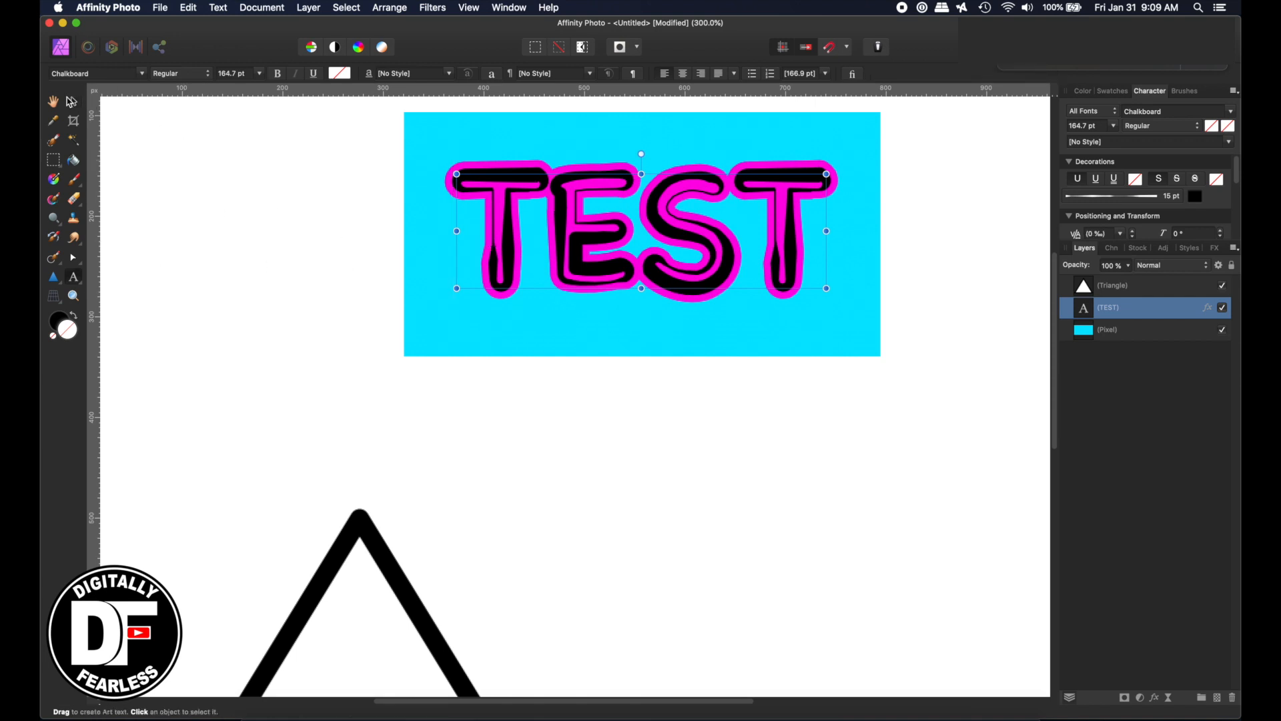
Duplicate the TEST text layer, place the copy below the cyan rectangle, and replace its wording with "Digitally Fearless"
{"action": "key", "text": "super+j"}
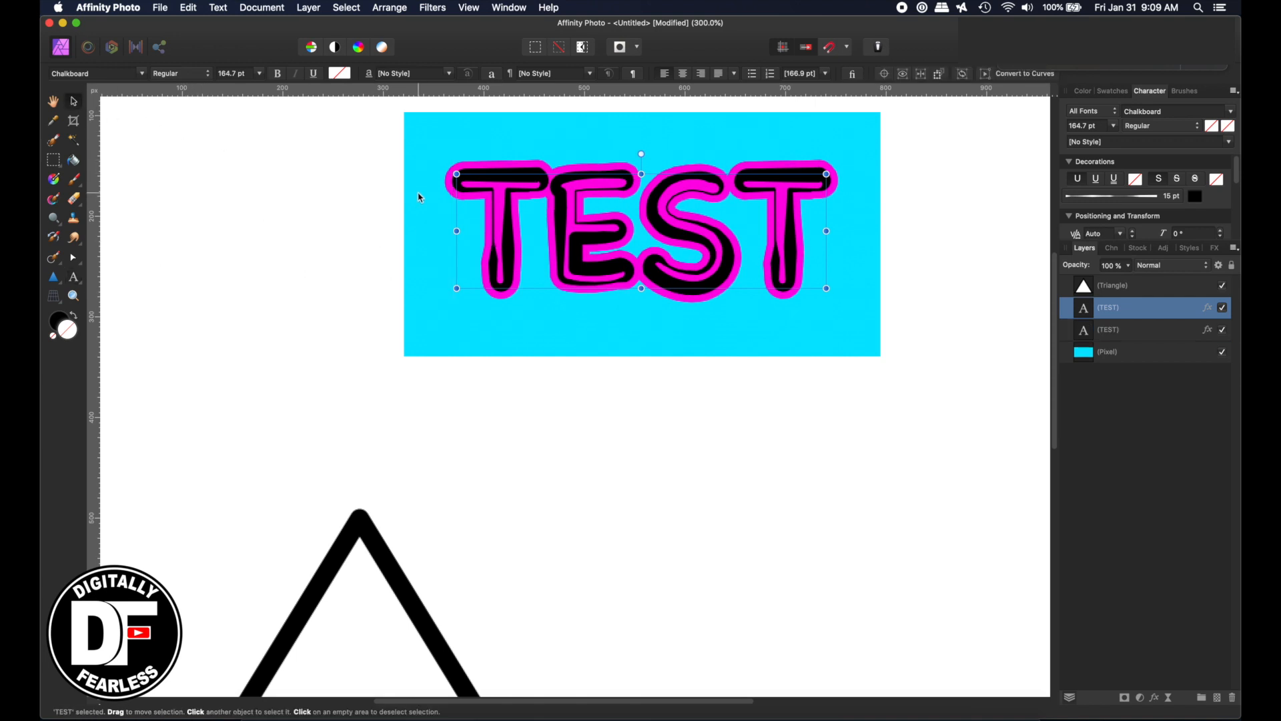
{"action": "left_click_drag", "start_coordinate": [498, 206], "coordinate": [623, 441]}
{"action": "left_click", "coordinate": [73, 277]}
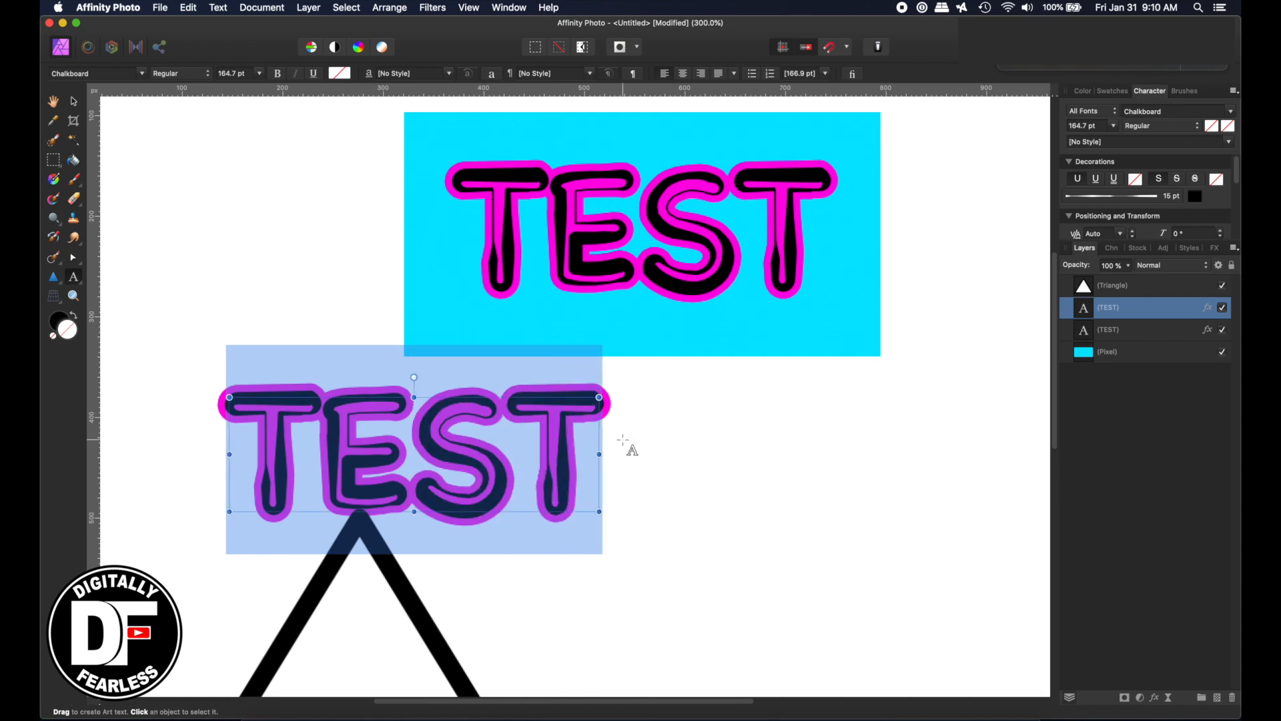
{"action": "type", "text": "Digitall"}
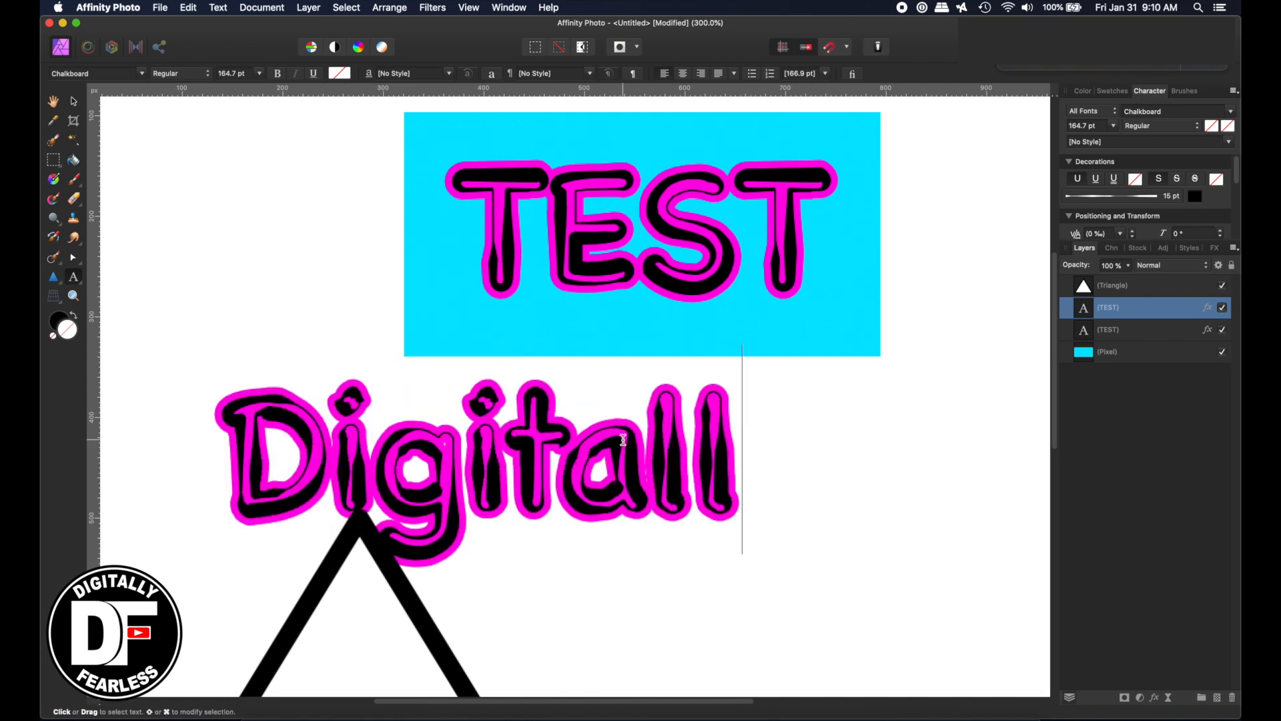
{"action": "type", "text": "y Fe"}
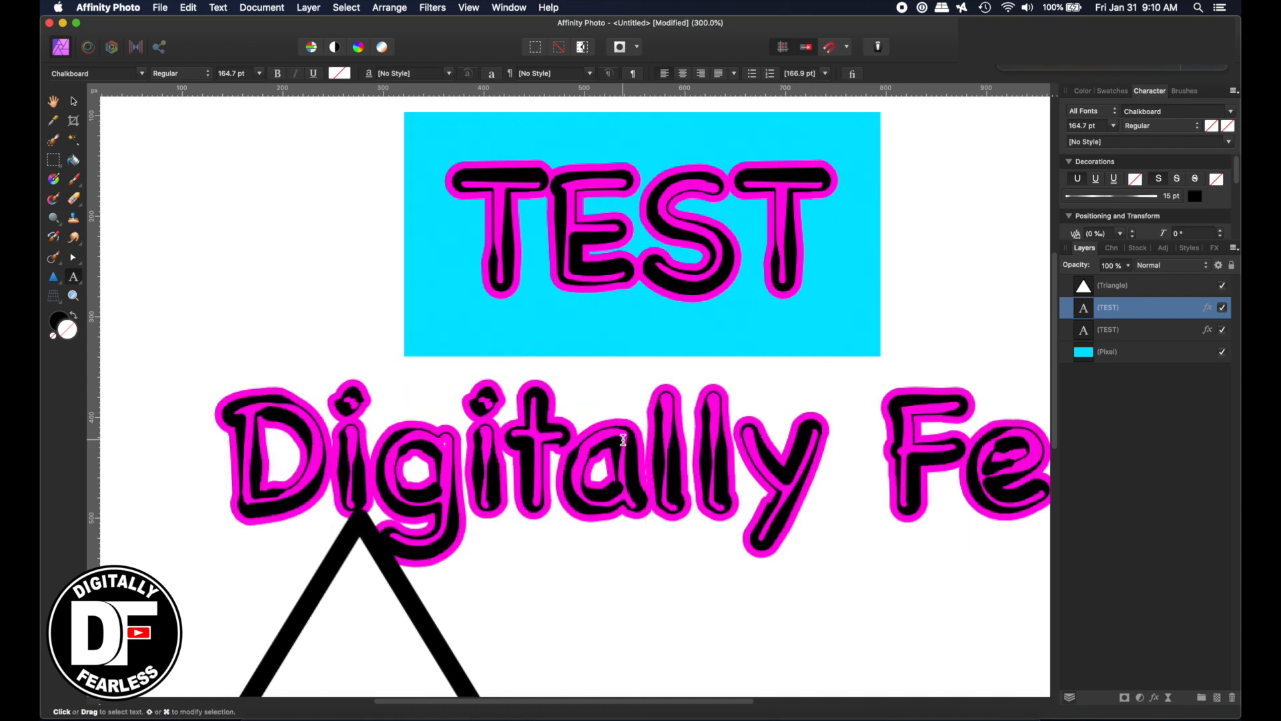
{"action": "type", "text": "arless"}
{"action": "key", "text": "Escape"}
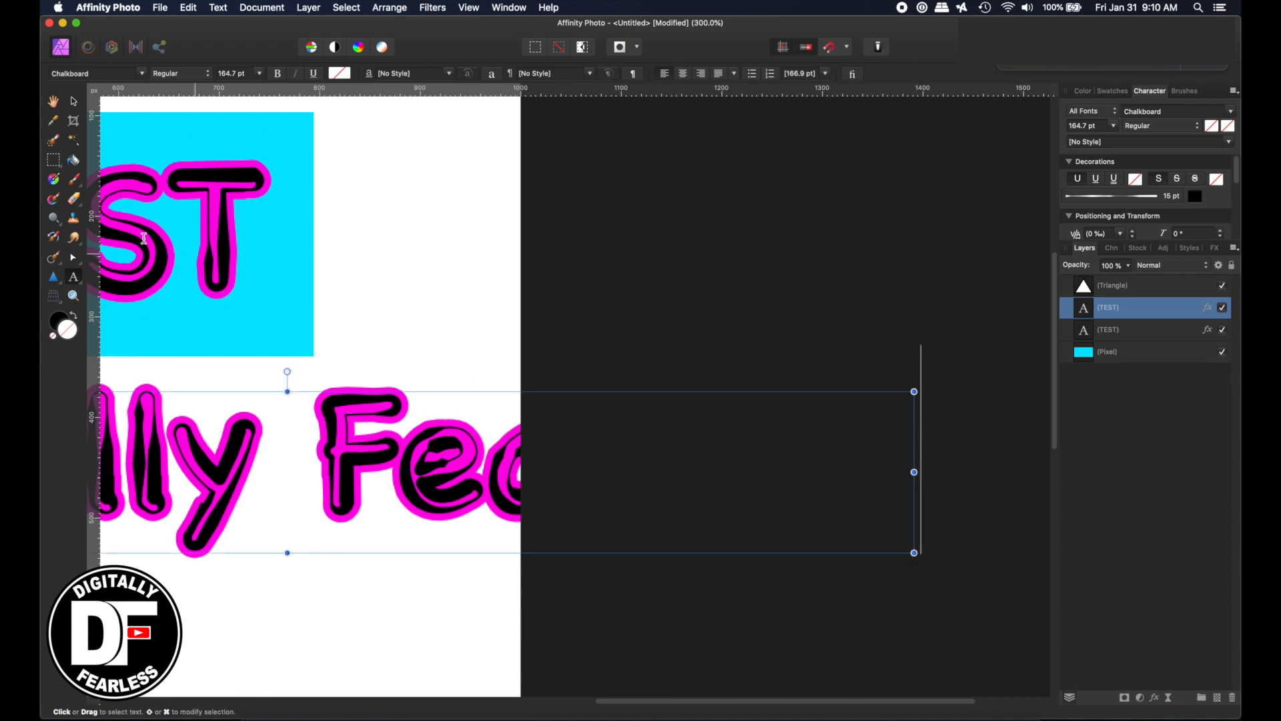
Break the "Digitally Fearless" text into two lines and position it under the cyan rectangle, clear of the triangle's peak
{"action": "double_click", "coordinate": [54, 101]}
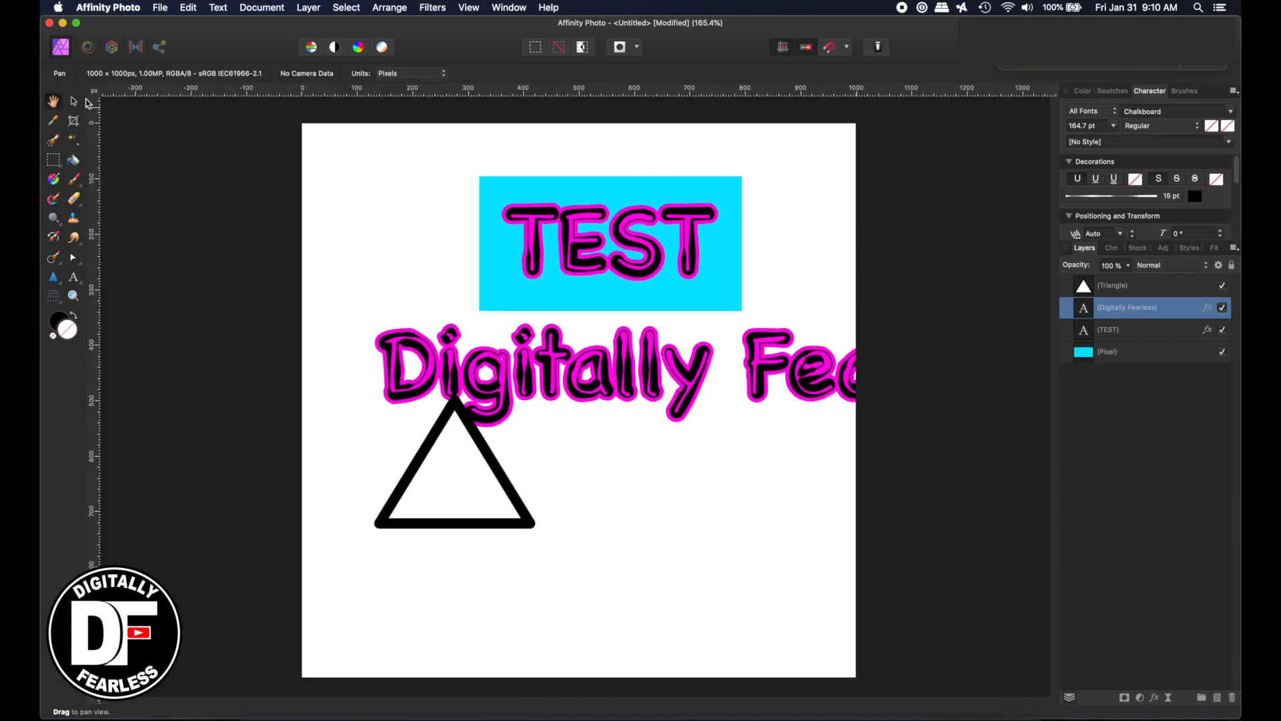
{"action": "left_click", "coordinate": [74, 102]}
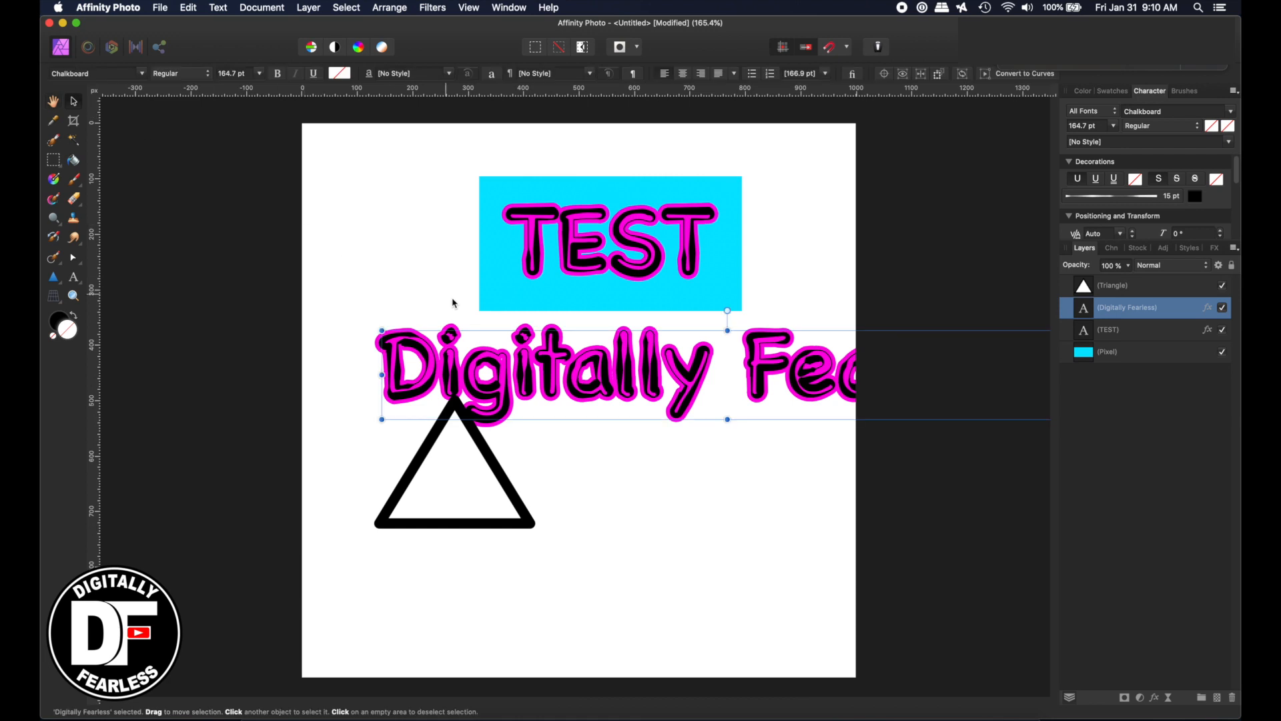
{"action": "left_click_drag", "start_coordinate": [771, 367], "coordinate": [738, 354]}
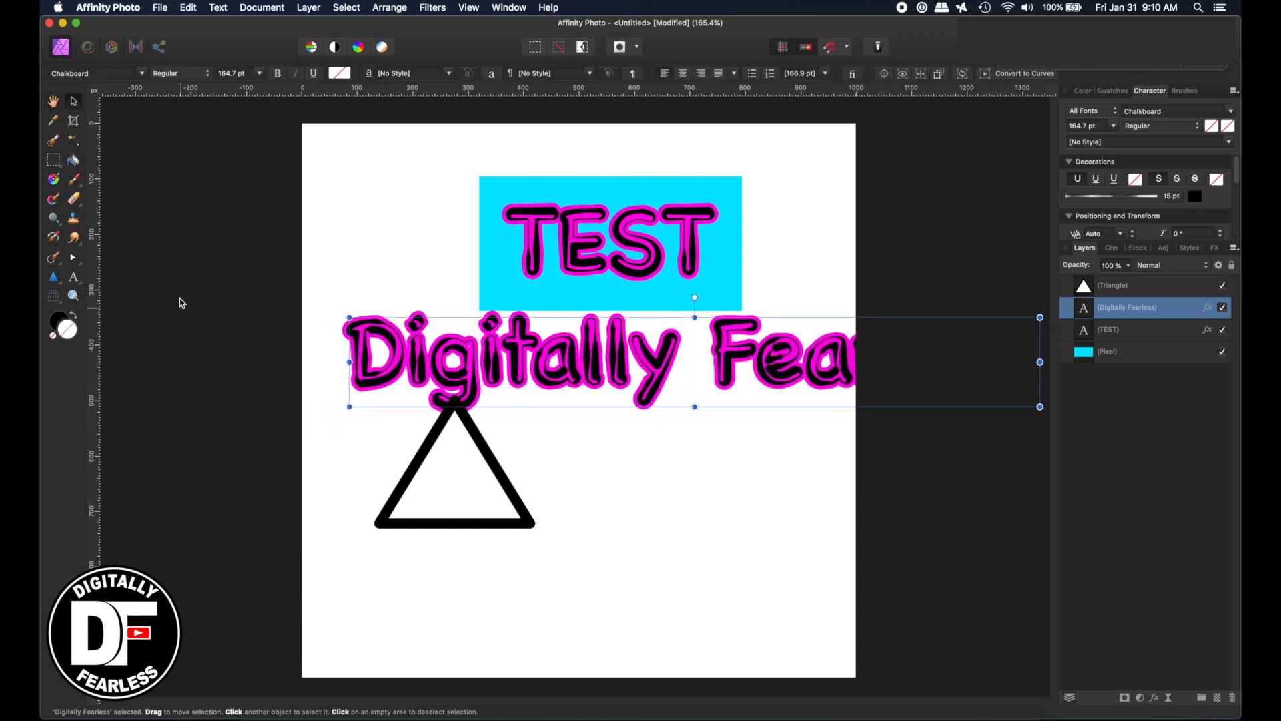
{"action": "left_click", "coordinate": [74, 277]}
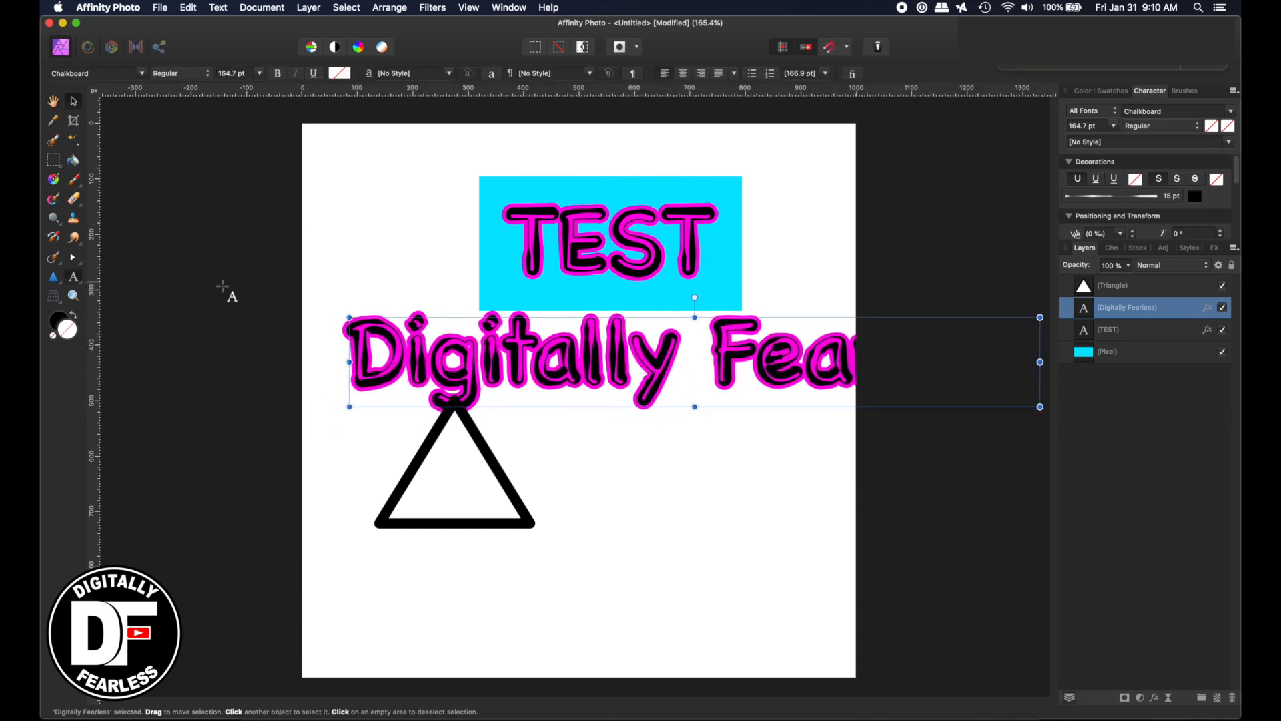
{"action": "left_click", "coordinate": [704, 337]}
{"action": "key", "text": "BackSpace"}
{"action": "key", "text": "Return"}
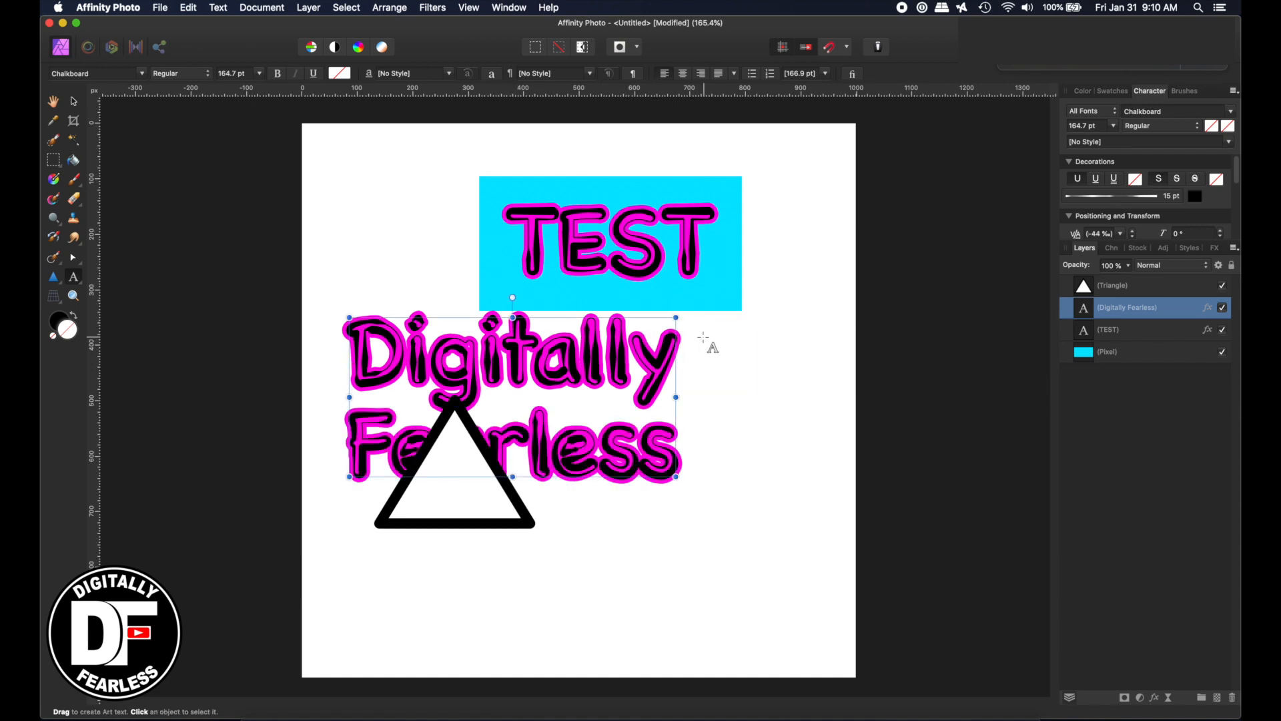
{"action": "left_click", "coordinate": [76, 103]}
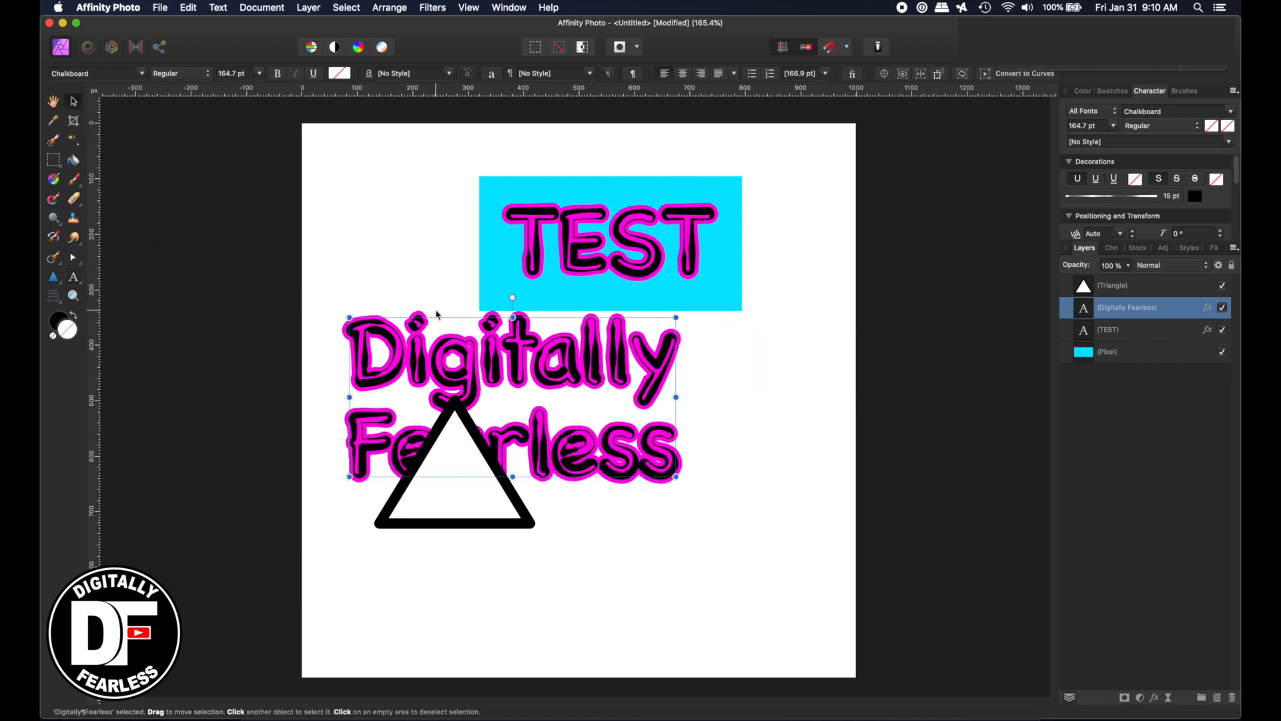
{"action": "left_click_drag", "start_coordinate": [494, 351], "coordinate": [653, 351]}
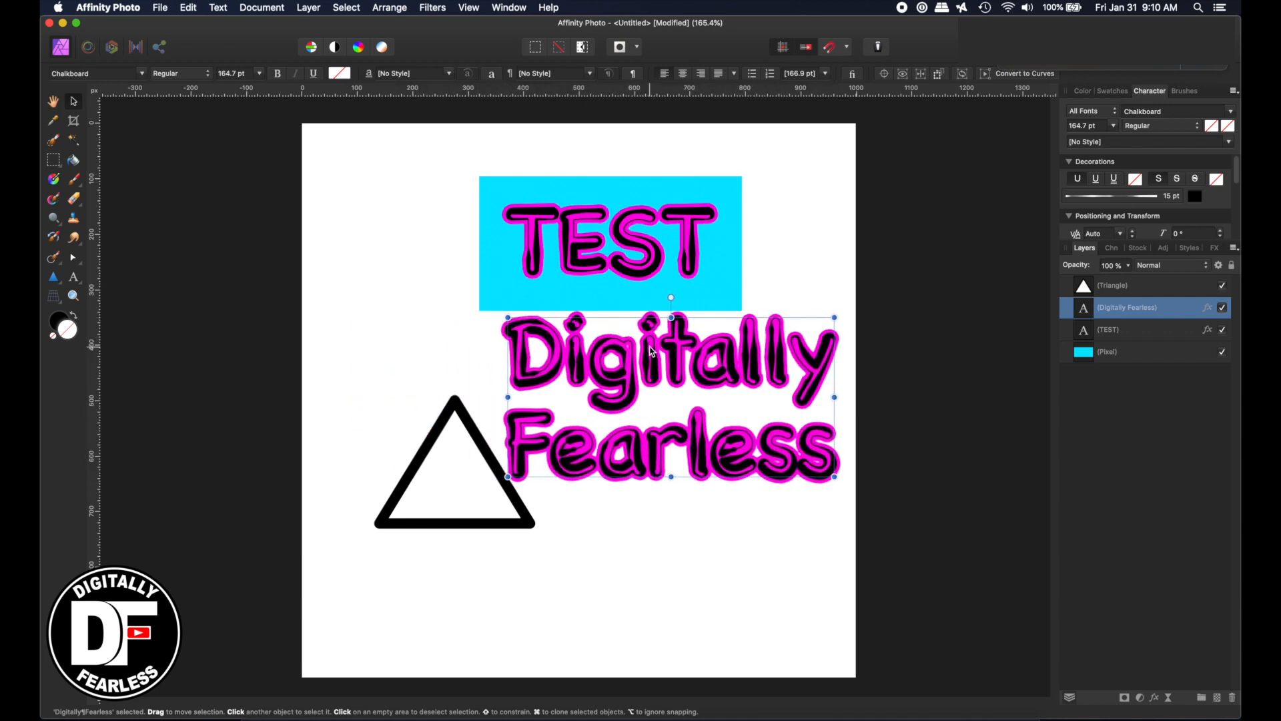
Deselect the text and examine the TextDistort styles category and the options for managing and adding styles
{"action": "left_click", "coordinate": [1142, 200]}
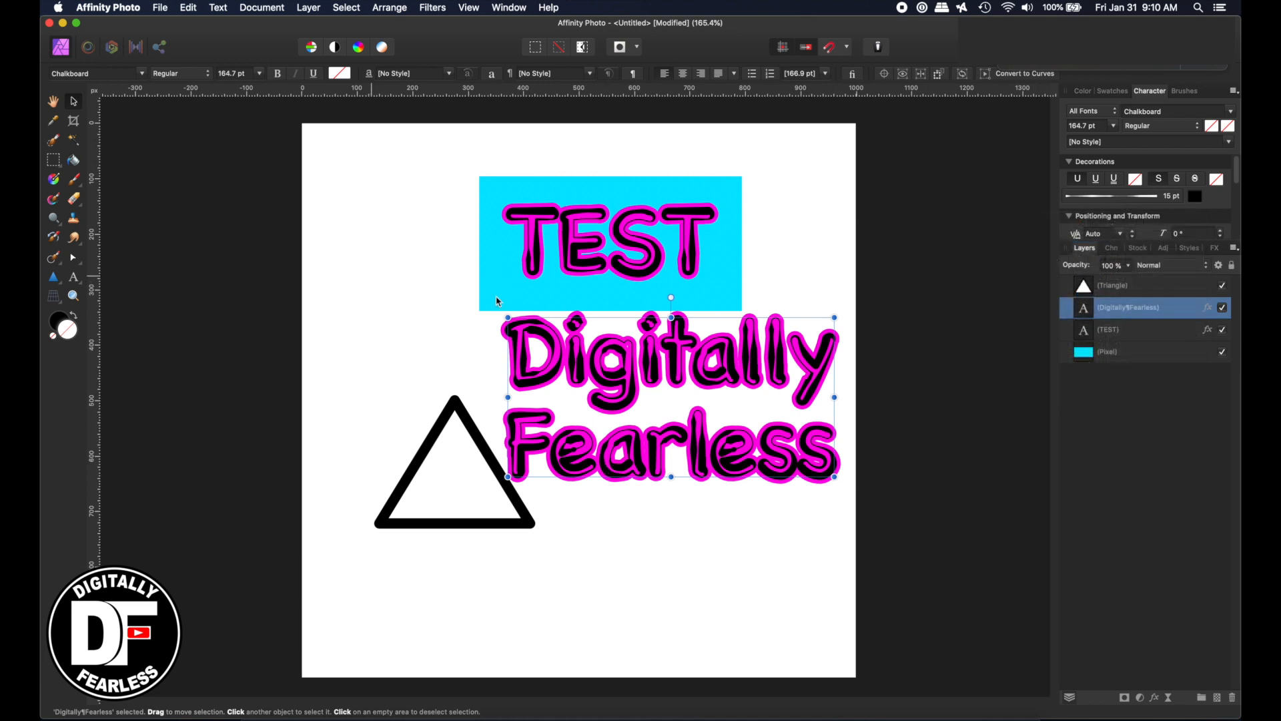
{"action": "left_click", "coordinate": [231, 213]}
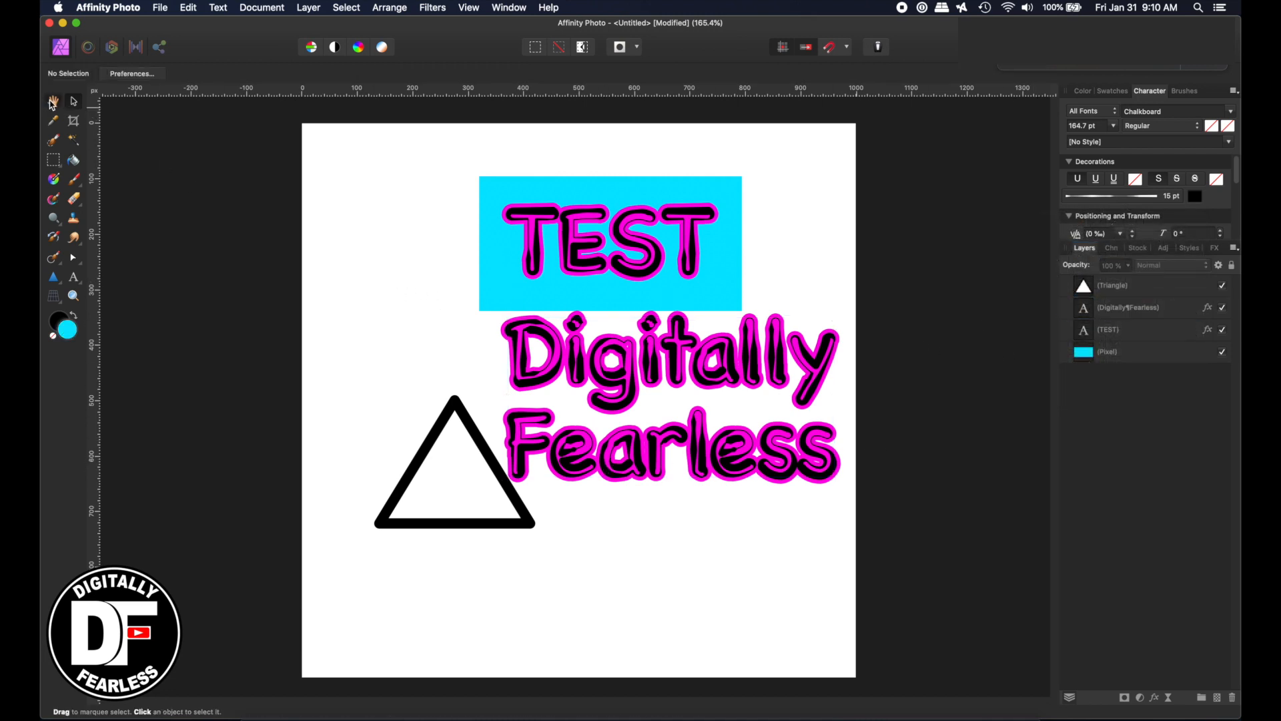
{"action": "left_click", "coordinate": [53, 102]}
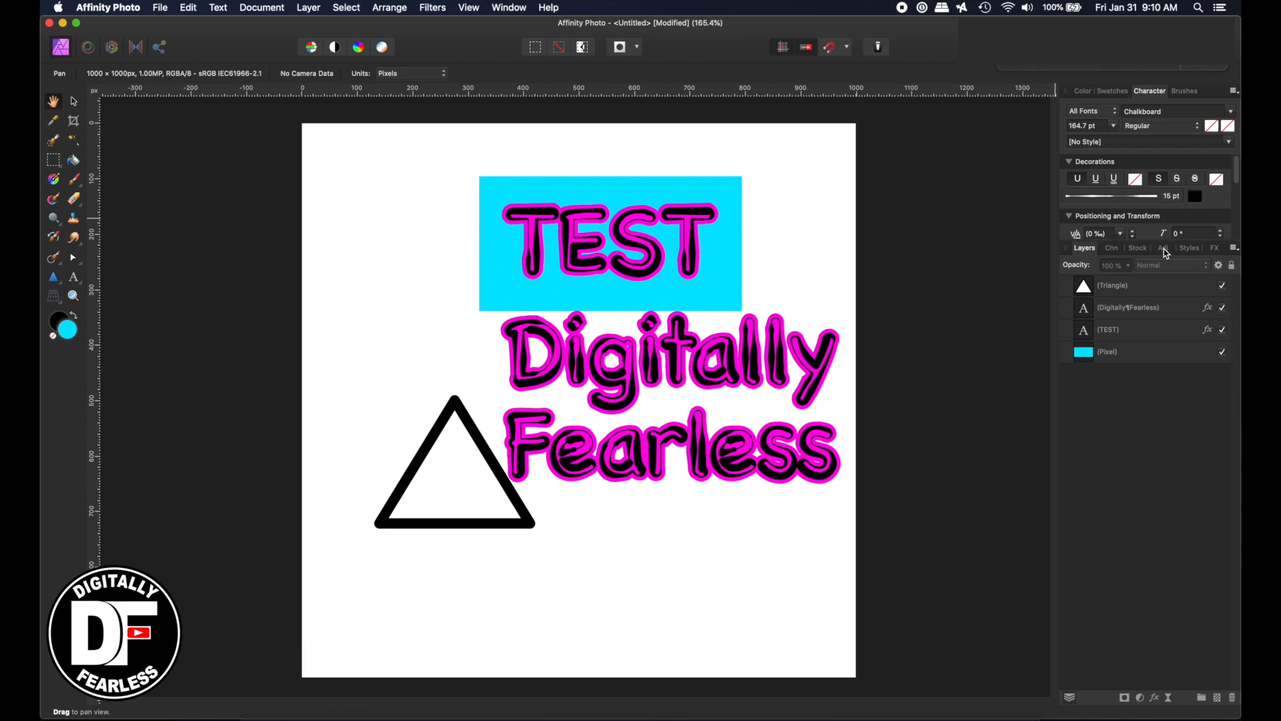
{"action": "left_click", "coordinate": [1190, 250]}
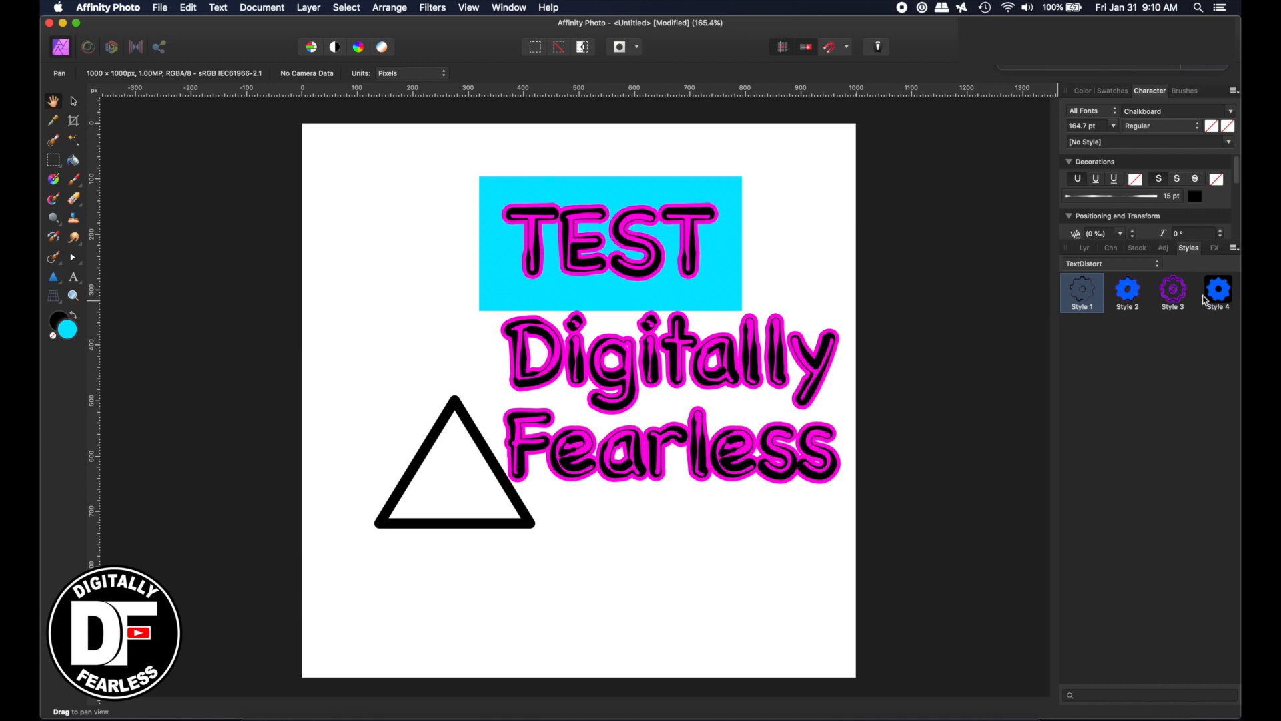
{"action": "left_click", "coordinate": [1233, 248]}
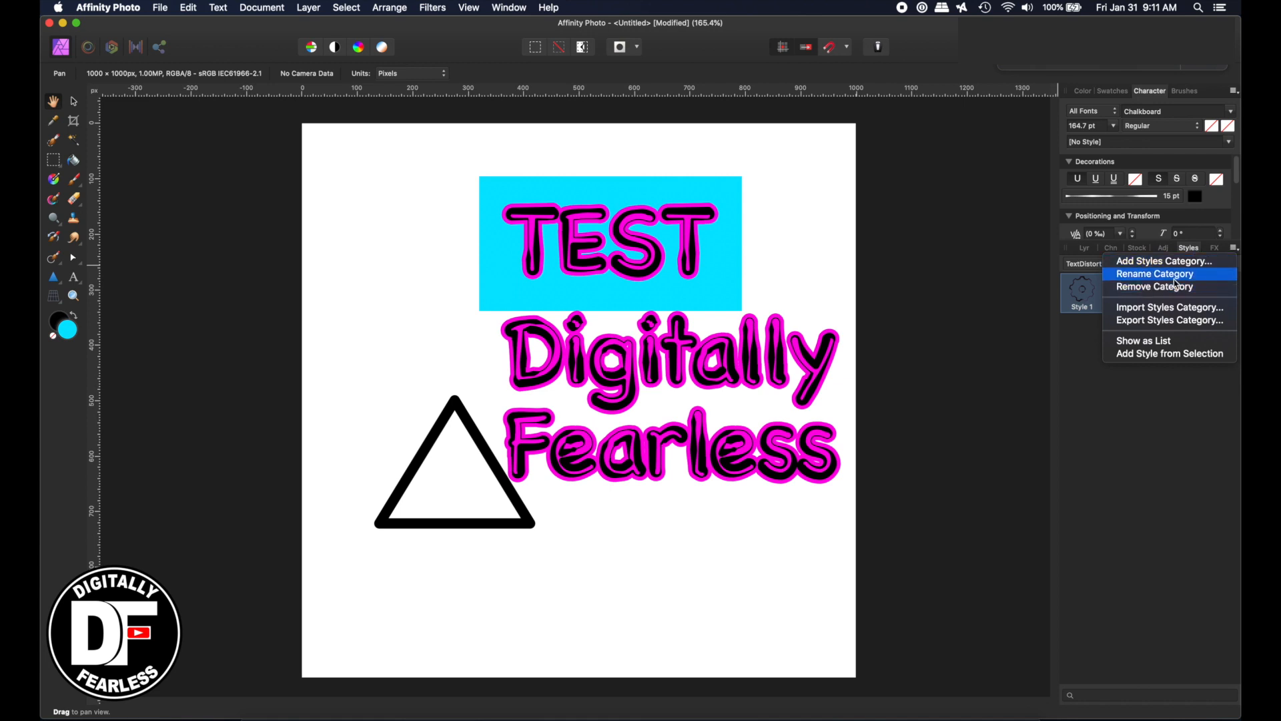
{"action": "left_click", "coordinate": [1092, 347]}
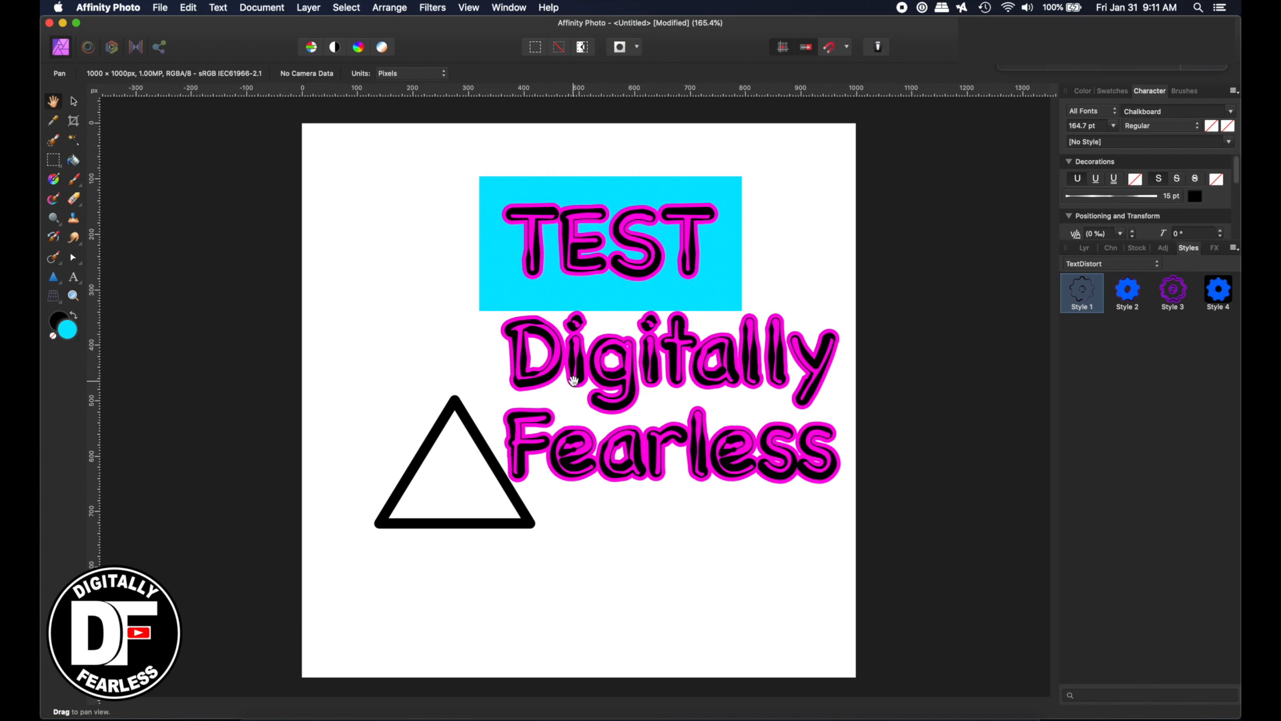
Move the "Digitally Fearless" text slightly down and to the left, and bring the layer list back into view
{"action": "left_click", "coordinate": [74, 102]}
{"action": "left_click", "coordinate": [608, 382]}
{"action": "left_click_drag", "start_coordinate": [608, 383], "coordinate": [598, 394]}
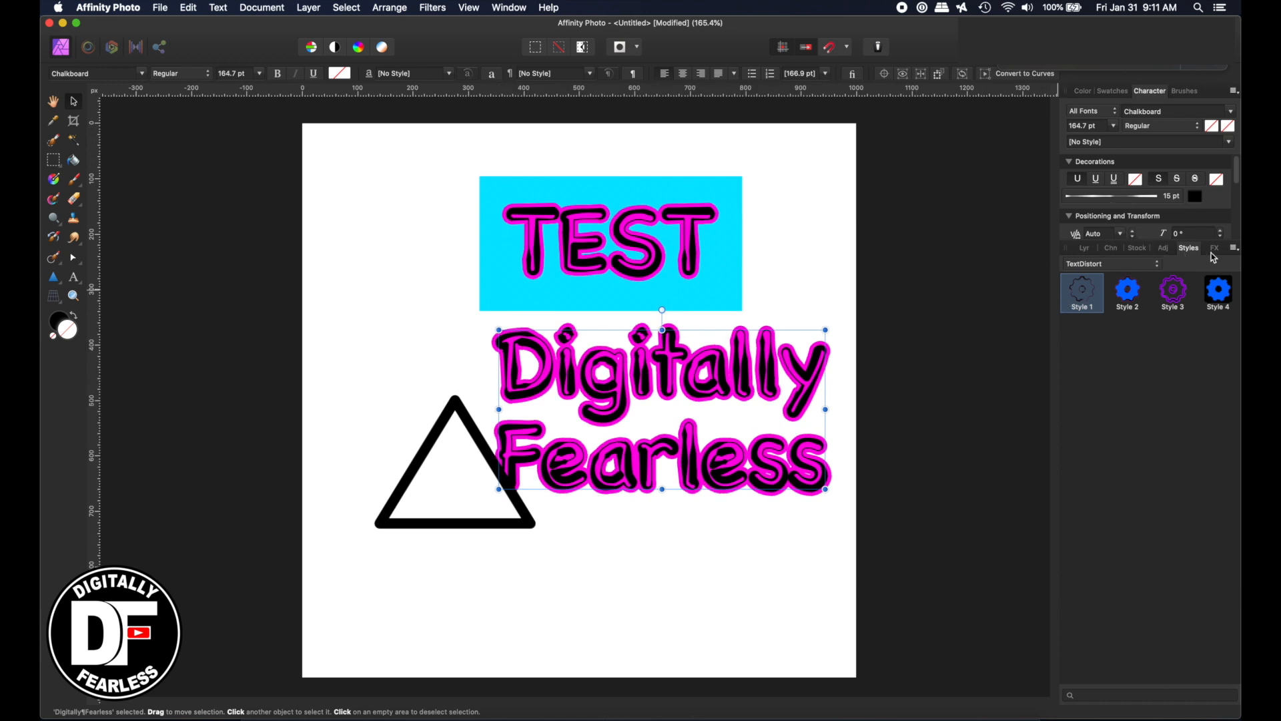
{"action": "left_click", "coordinate": [1084, 248]}
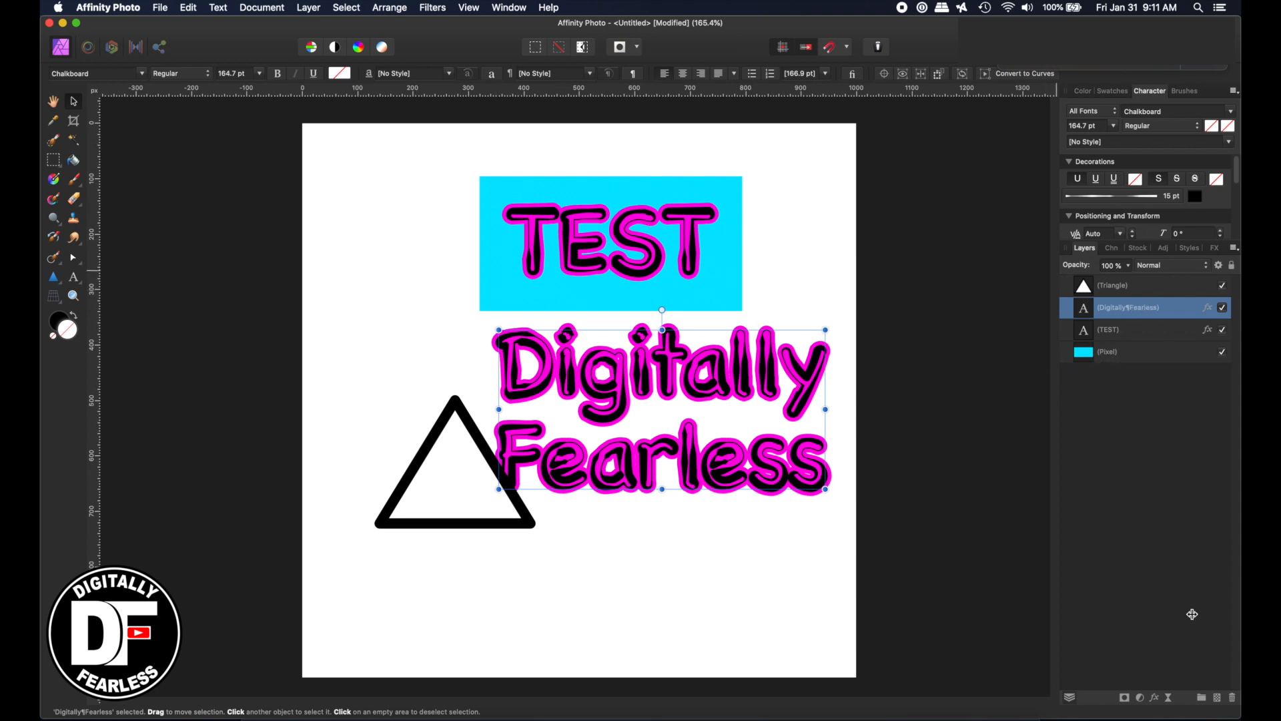
Reset the "Digitally Fearless" stroke's pressure curve and reshape it with minimum thickness near both ends and a peak about a quarter along
{"action": "left_click", "coordinate": [1149, 198]}
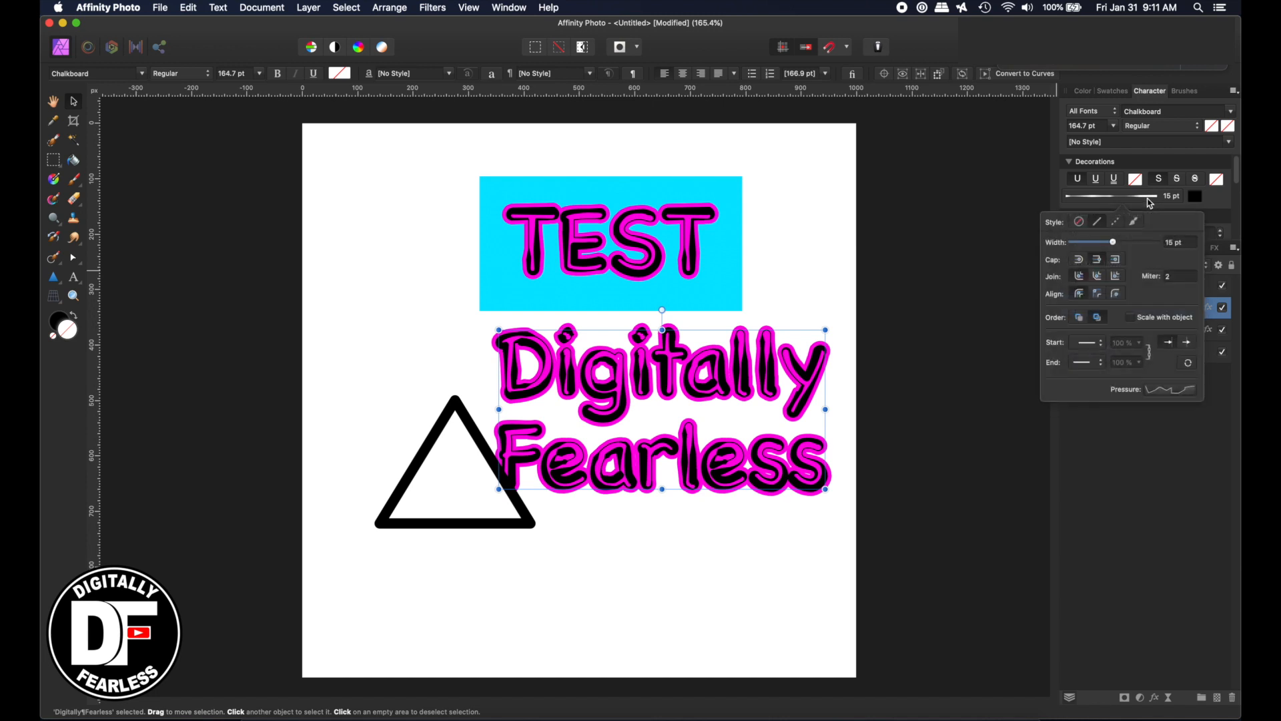
{"action": "left_click", "coordinate": [1176, 389]}
{"action": "left_click", "coordinate": [1222, 513]}
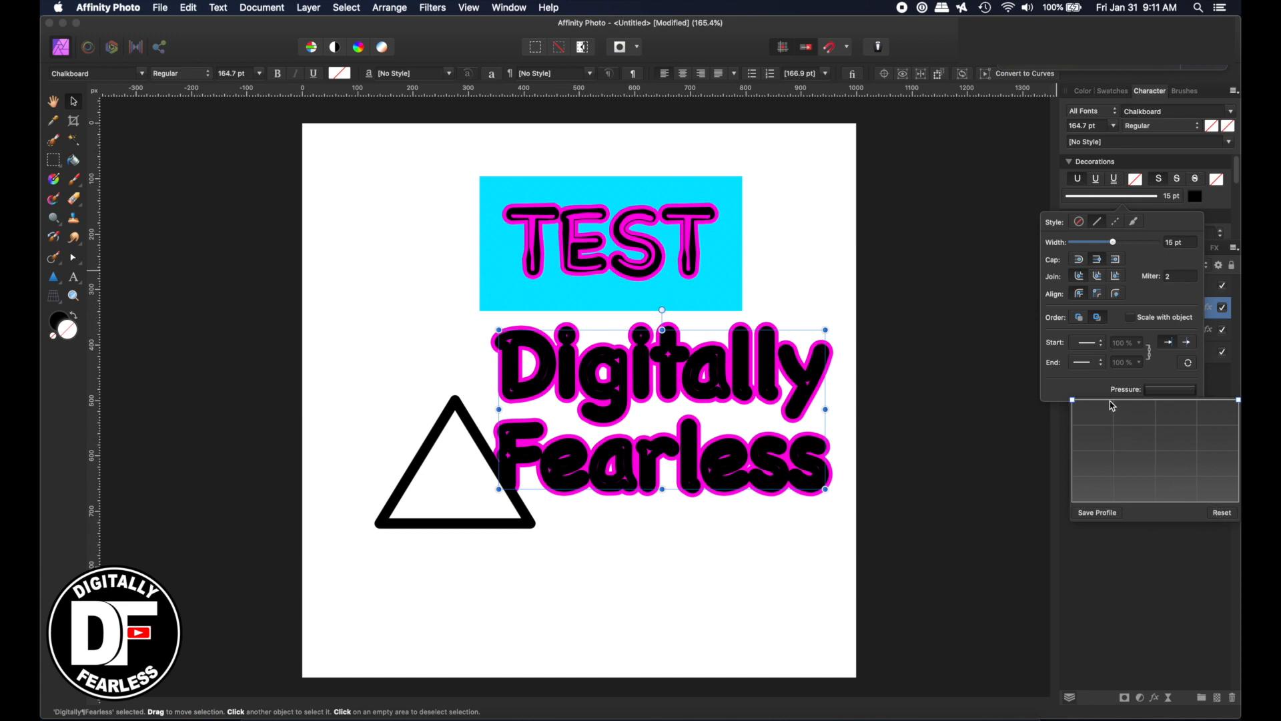
{"action": "left_click_drag", "start_coordinate": [1111, 402], "coordinate": [1092, 515]}
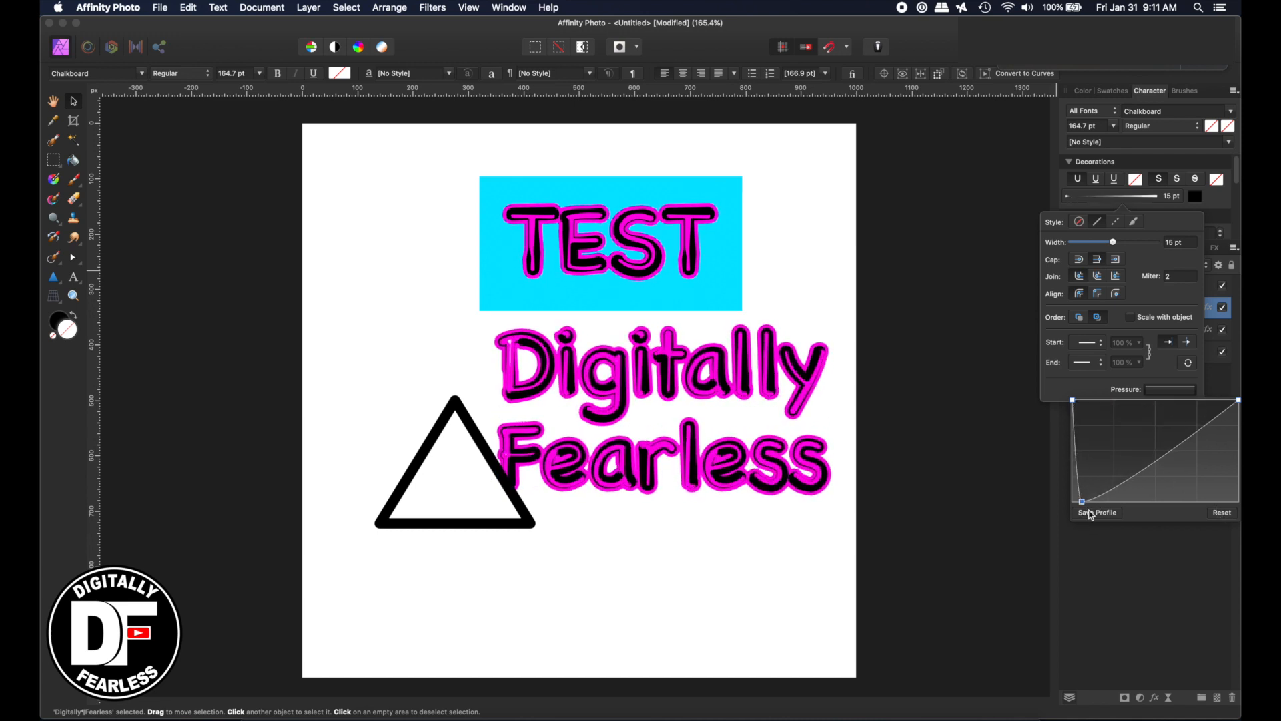
{"action": "mouse_move", "coordinate": [1187, 444]}
{"action": "left_mouse_down"}
{"action": "mouse_move", "coordinate": [1118, 418]}
{"action": "mouse_move", "coordinate": [1197, 434]}
{"action": "mouse_move", "coordinate": [1229, 507]}
{"action": "left_mouse_up"}
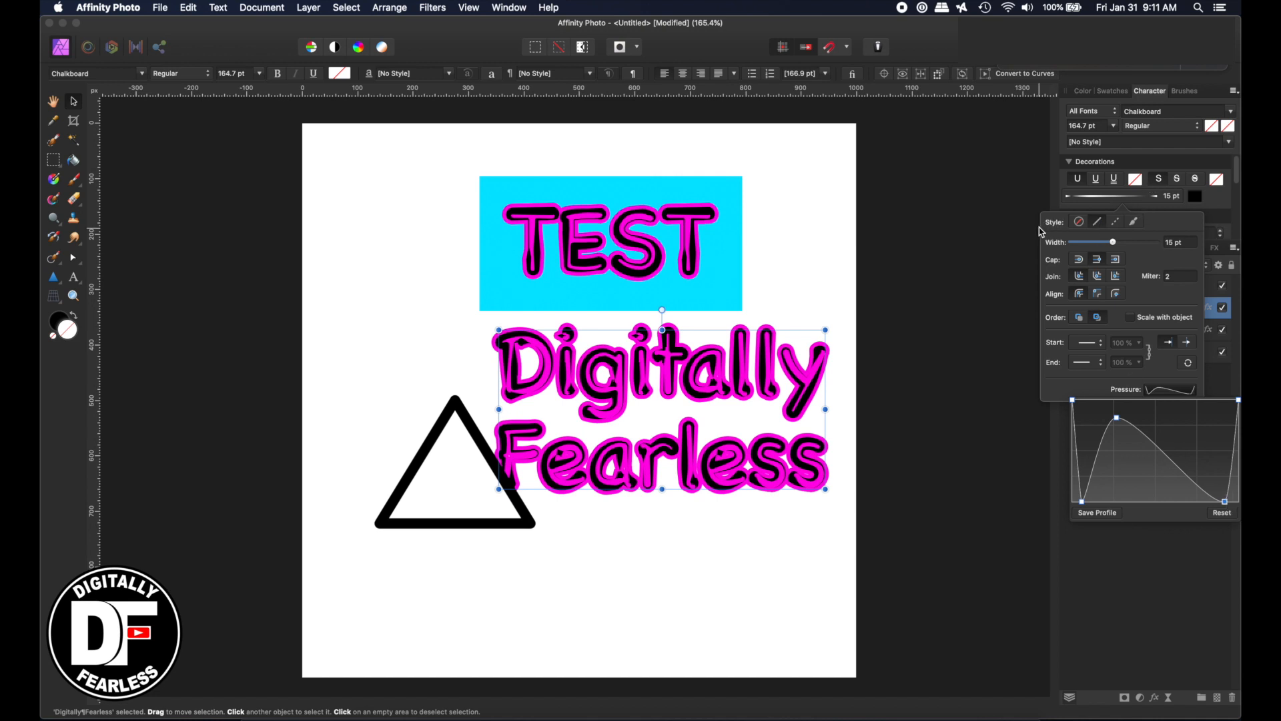
{"action": "left_click", "coordinate": [1117, 500]}
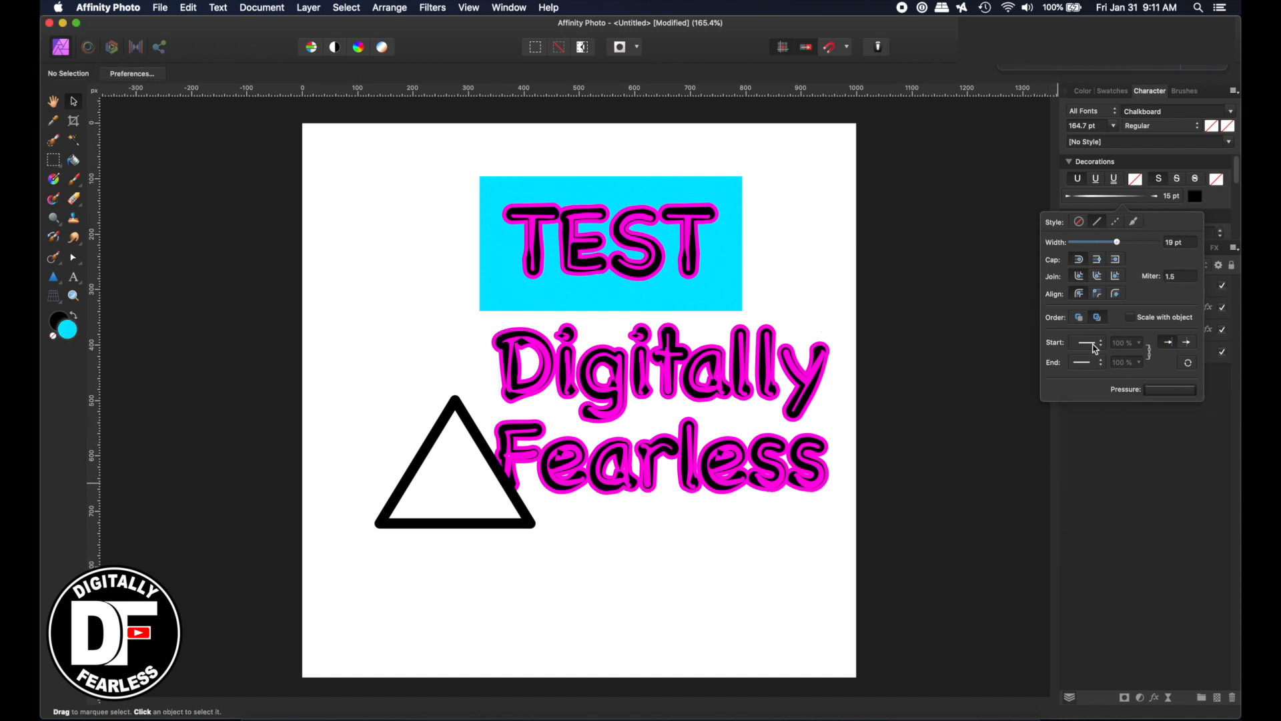
{"action": "left_click", "coordinate": [1140, 425]}
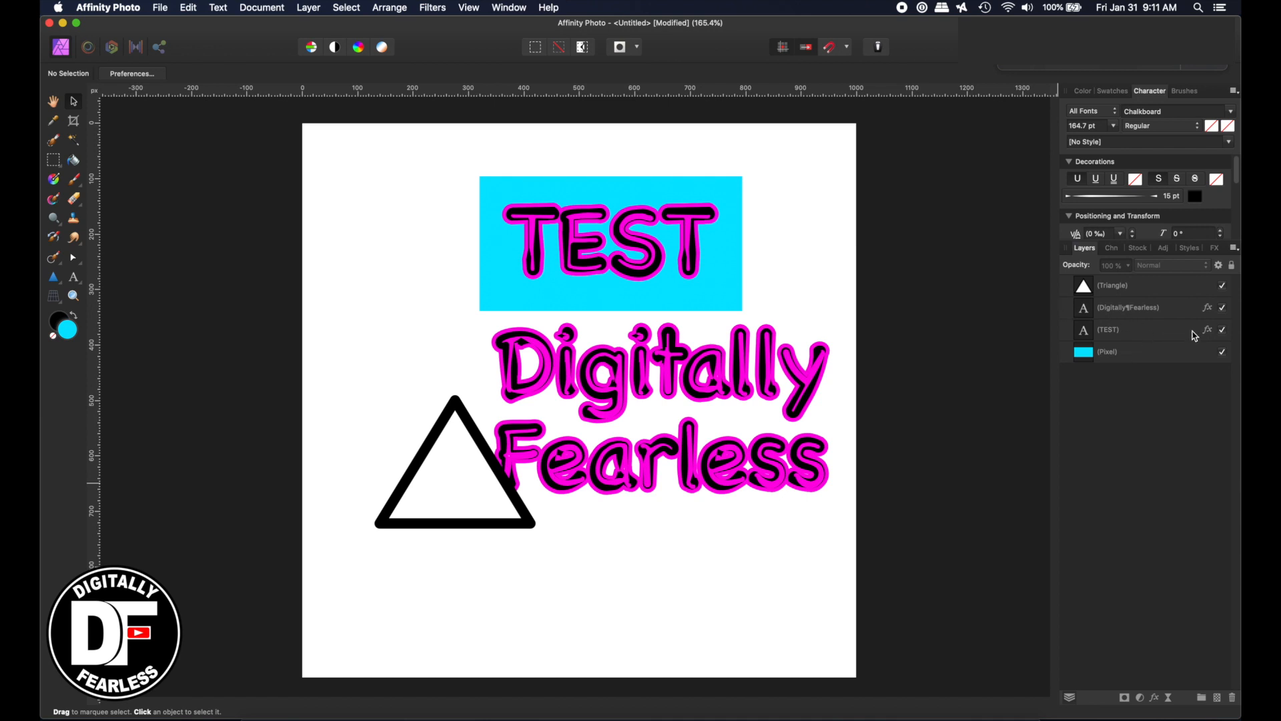
Change the "Digitally Fearless" text's outline effect to green (H 124, S 100, L 50) with a radius of 2.9 px
{"action": "left_click", "coordinate": [805, 389]}
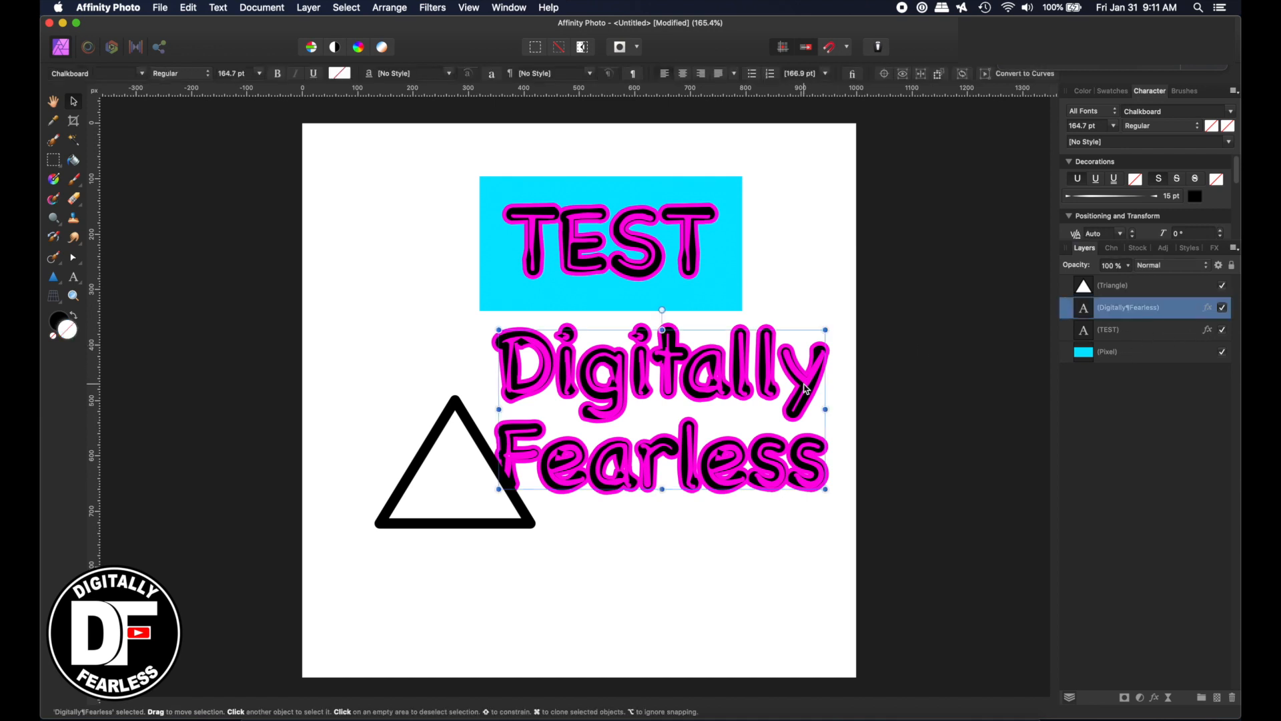
{"action": "left_click", "coordinate": [1210, 308]}
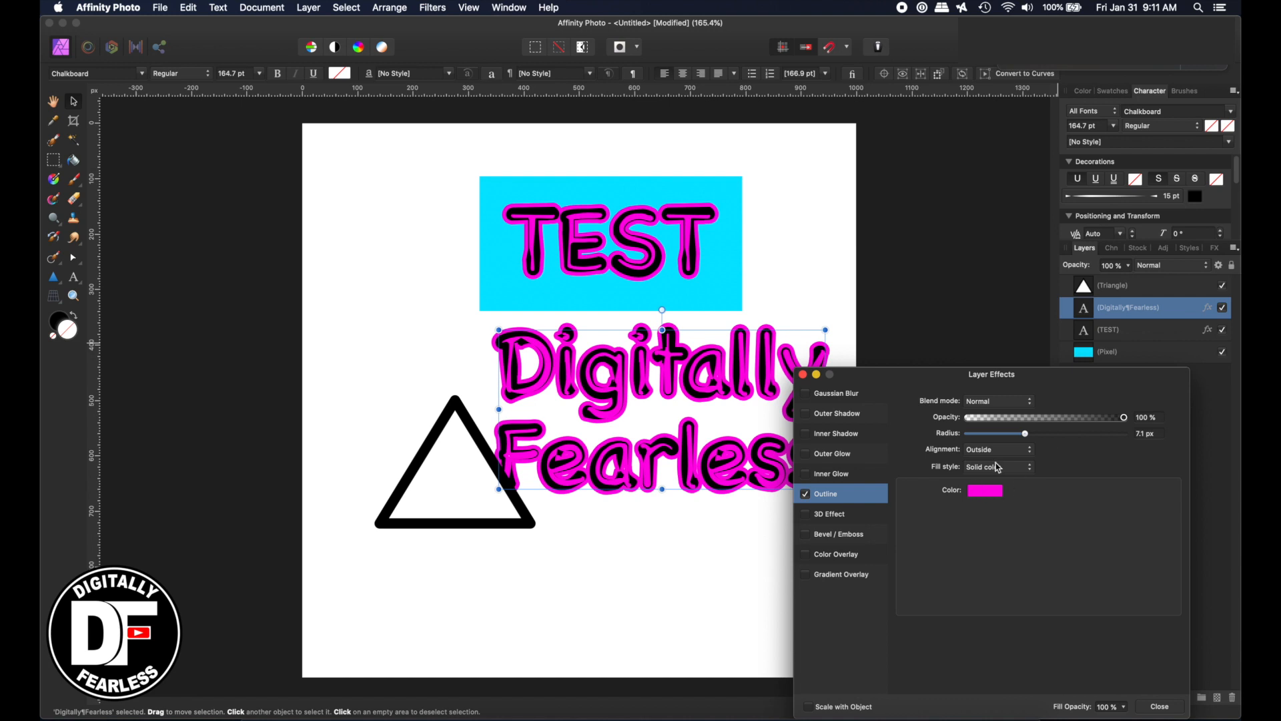
{"action": "left_click_drag", "start_coordinate": [1026, 435], "coordinate": [1015, 434]}
{"action": "left_click", "coordinate": [994, 492]}
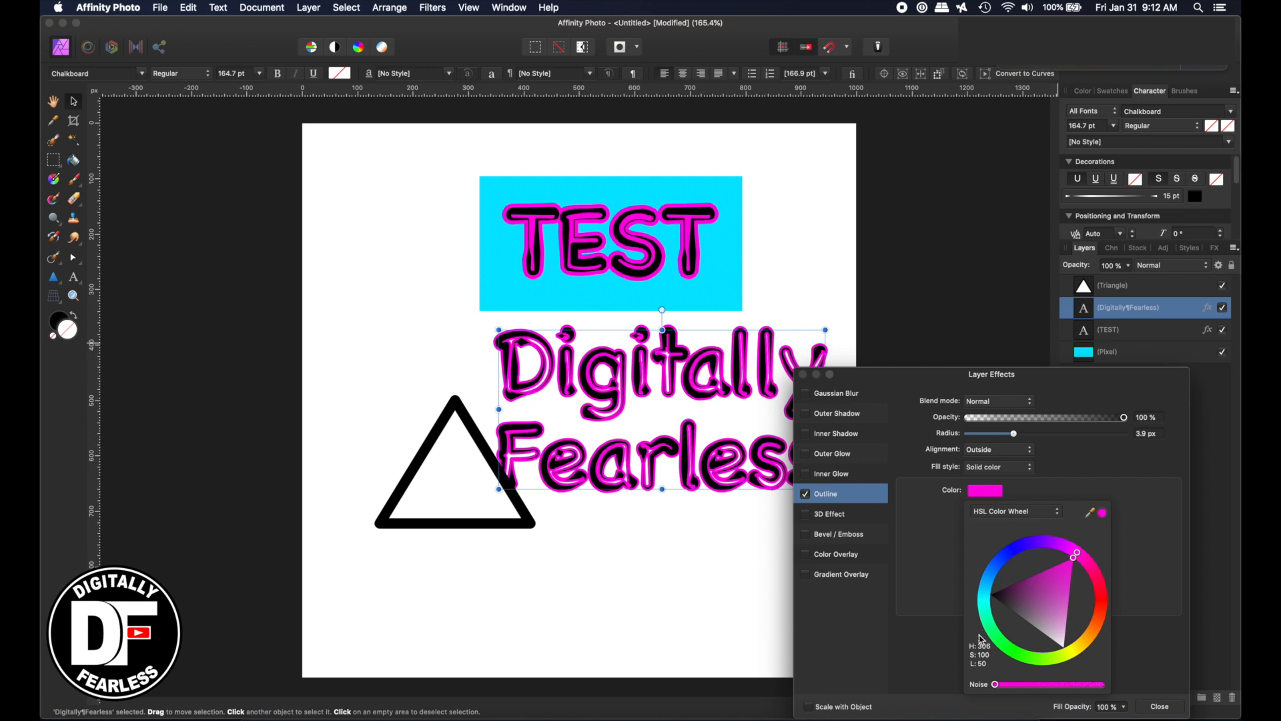
{"action": "left_click", "coordinate": [1004, 652]}
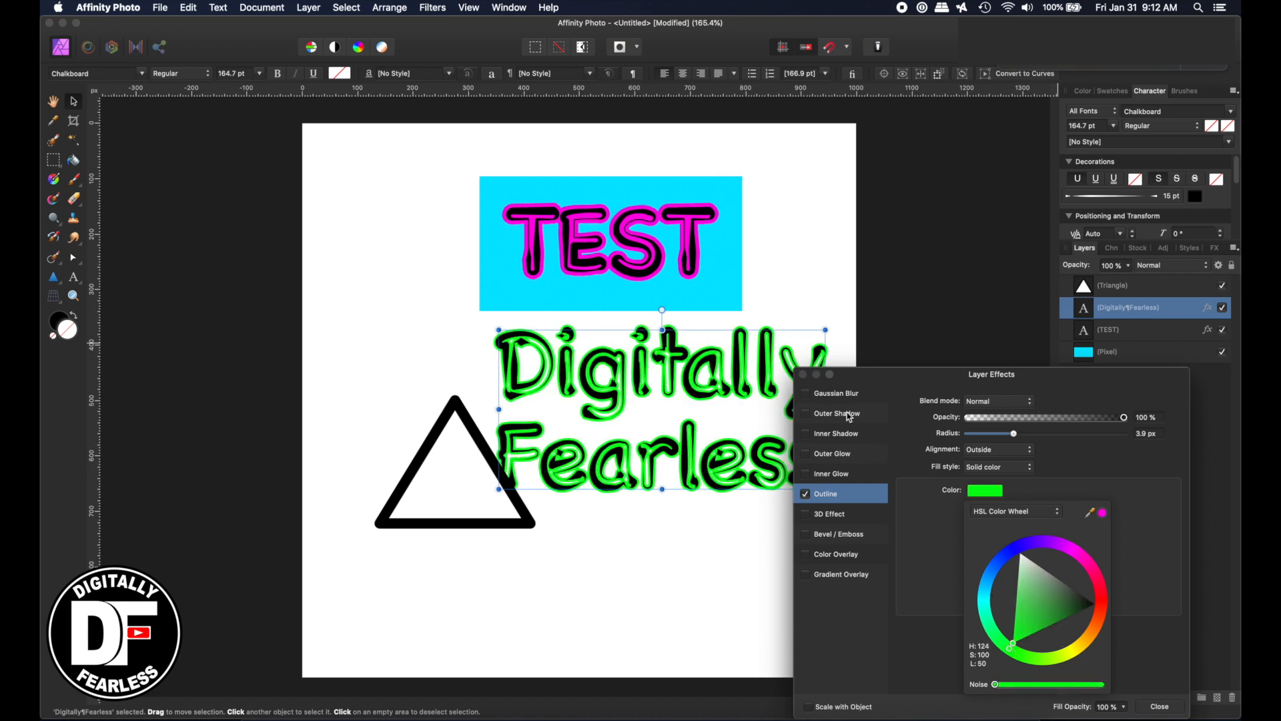
{"action": "left_click_drag", "start_coordinate": [1013, 434], "coordinate": [1009, 433]}
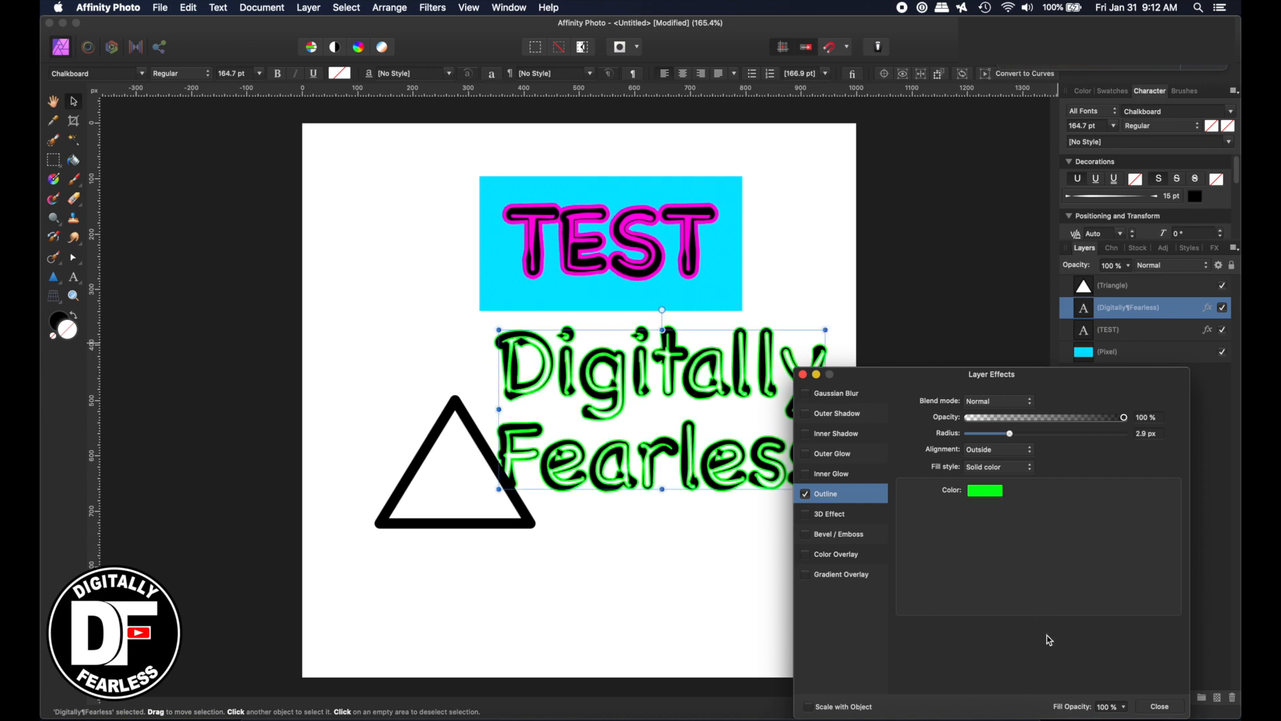
Close the layer effects and save the "Digitally Fearless" text's appearance as a new style in the TextDistort category
{"action": "left_click", "coordinate": [803, 376]}
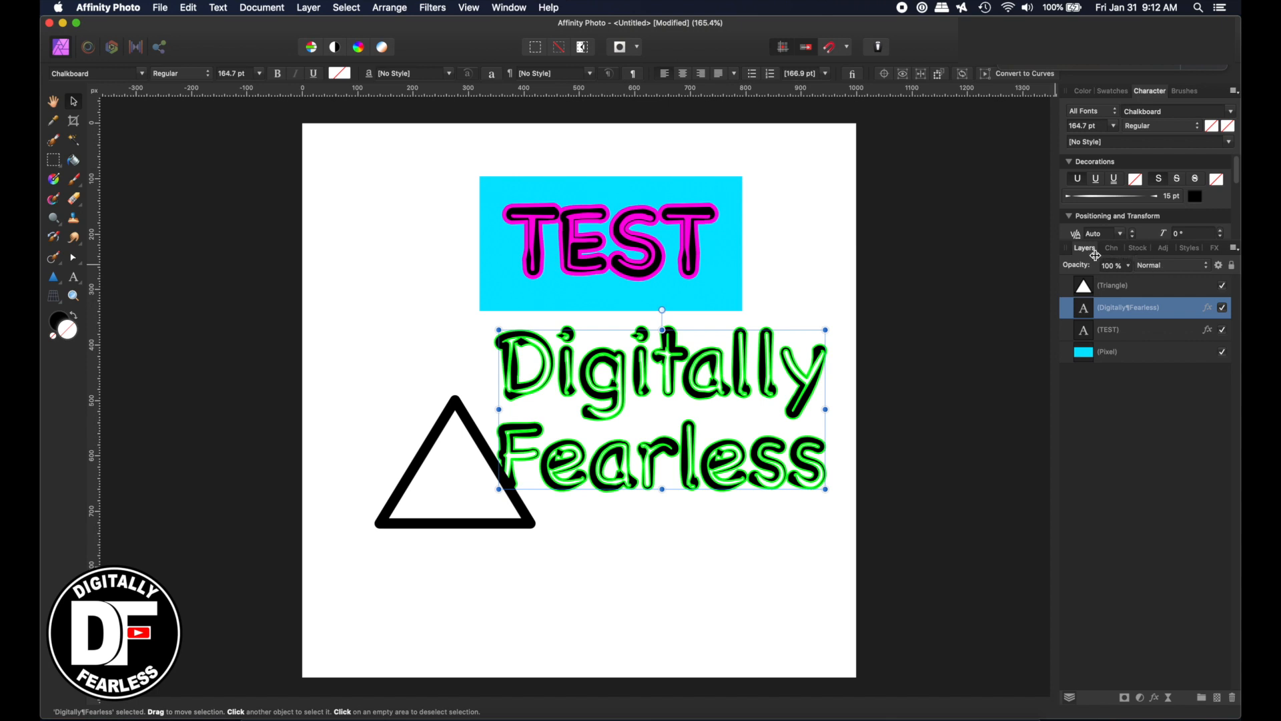
{"action": "left_click", "coordinate": [1189, 248]}
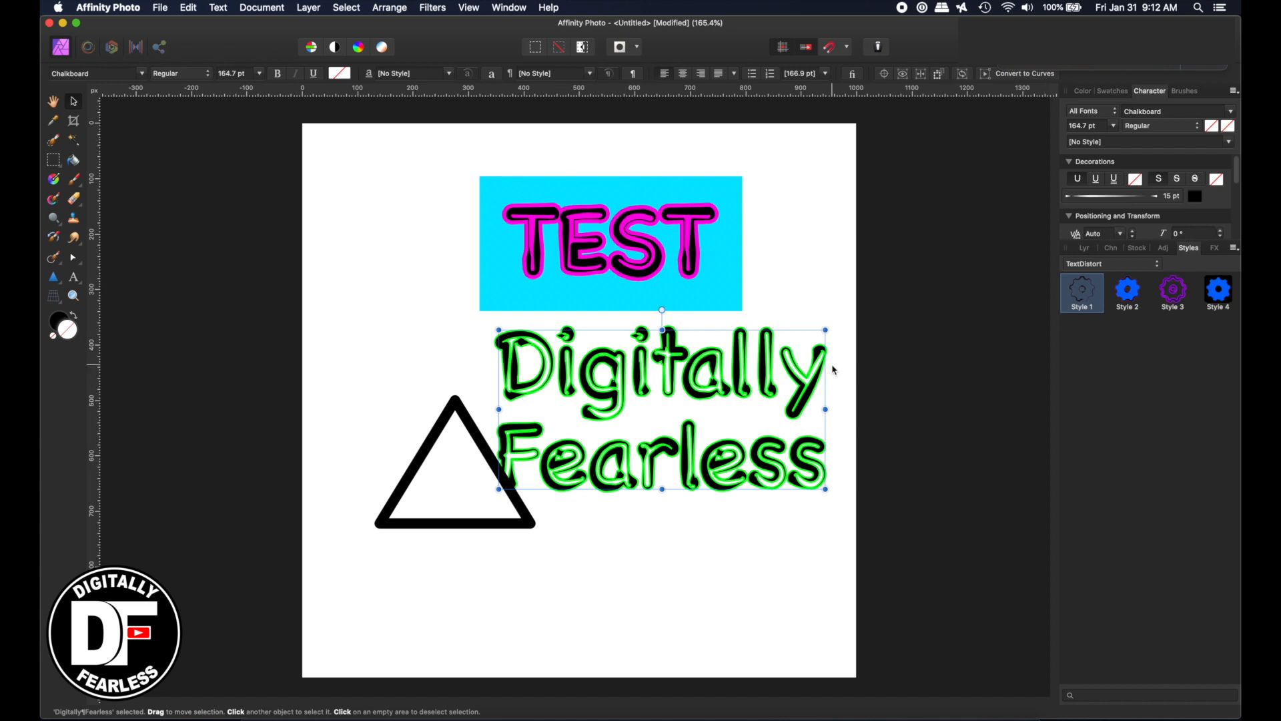
{"action": "left_click", "coordinate": [1233, 249]}
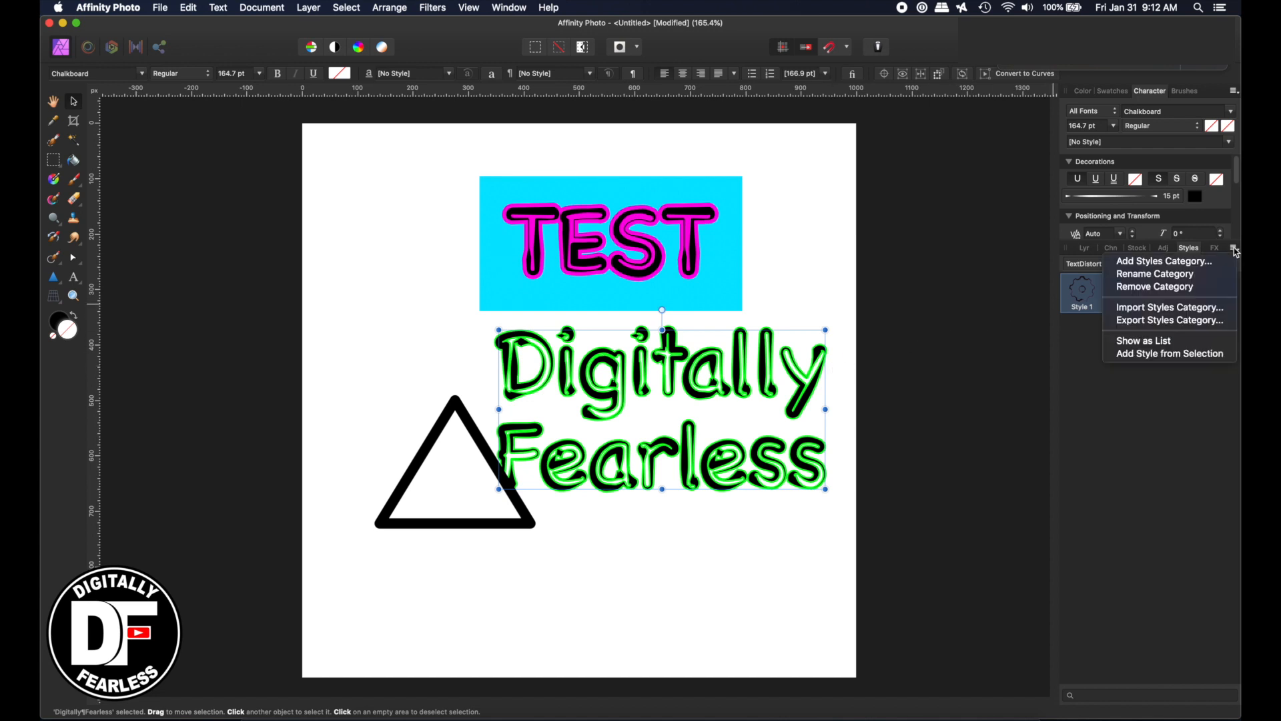
{"action": "left_click", "coordinate": [1143, 354]}
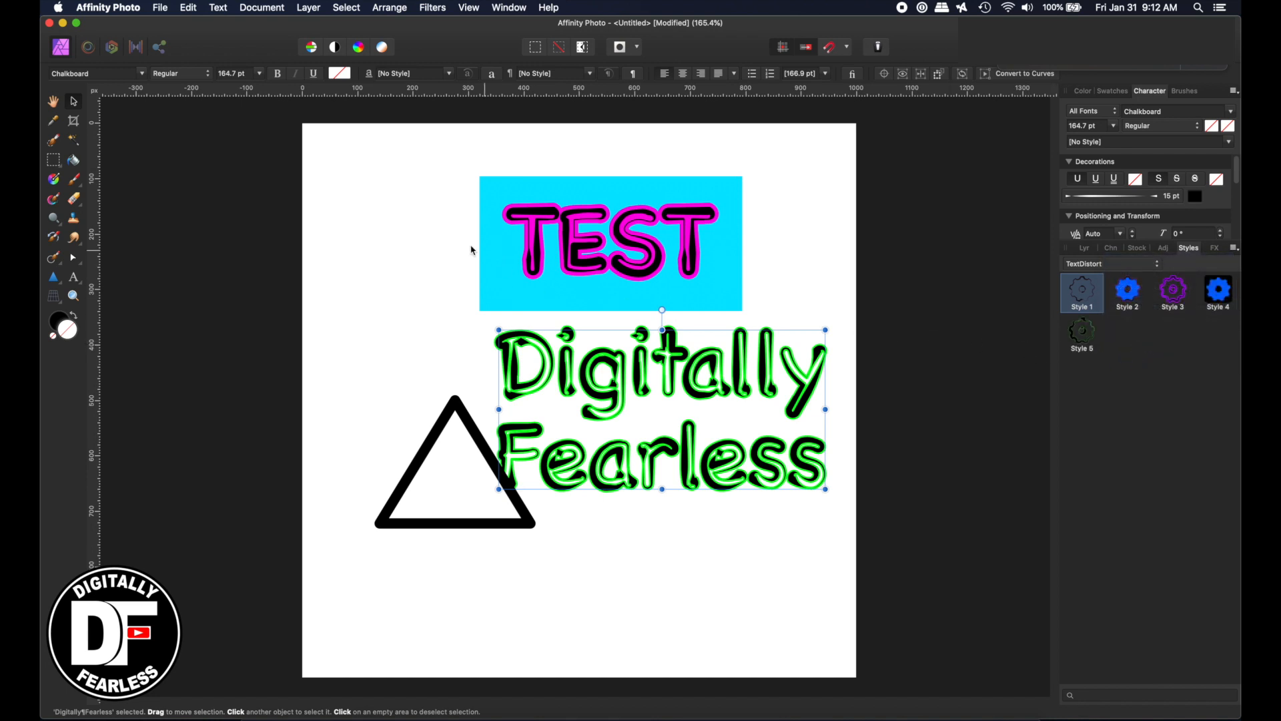
Create a new 1000 x 1000 px web document at 72 DPI in RGB/8 with the sRGB profile
{"action": "left_click", "coordinate": [160, 8]}
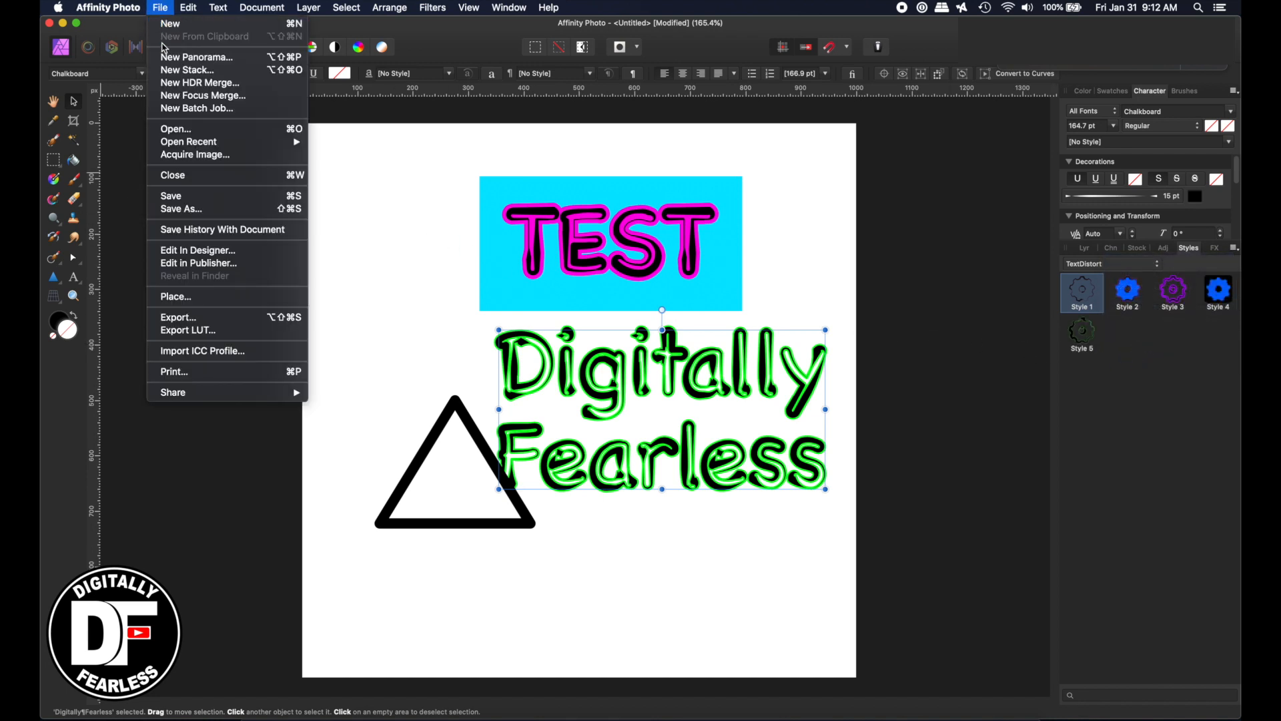
{"action": "left_click", "coordinate": [170, 27]}
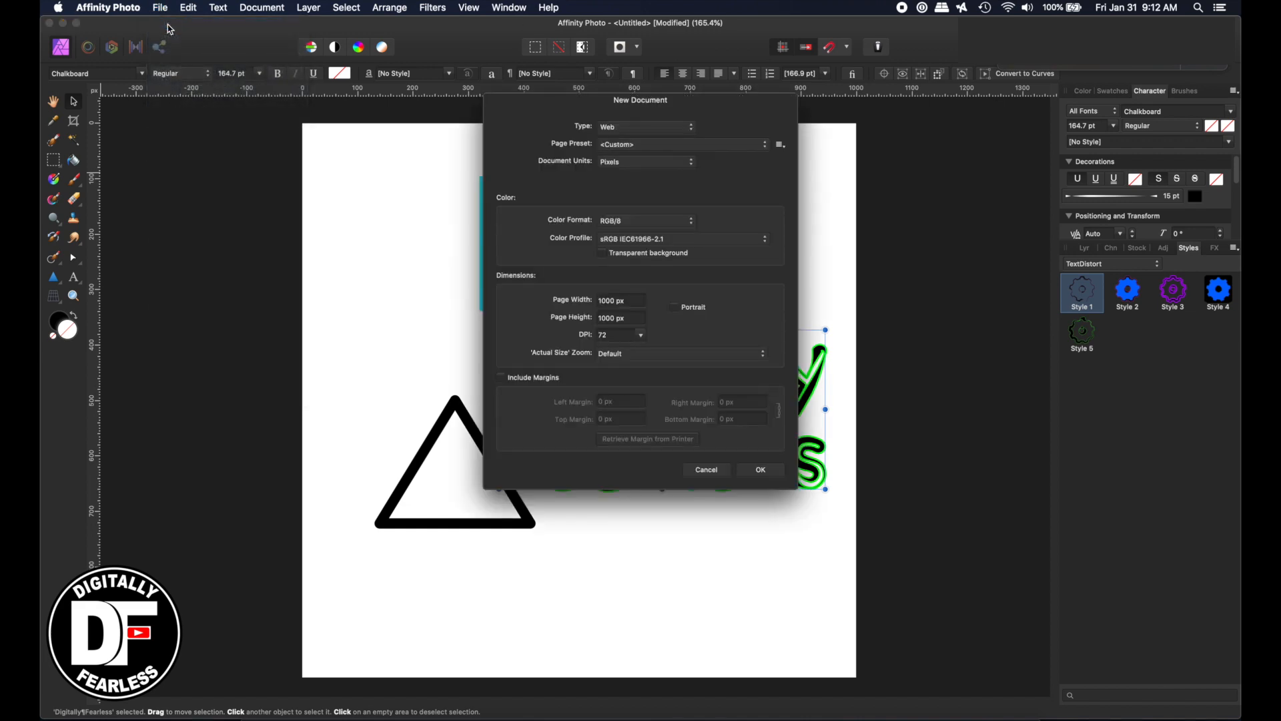
{"action": "left_click", "coordinate": [749, 467]}
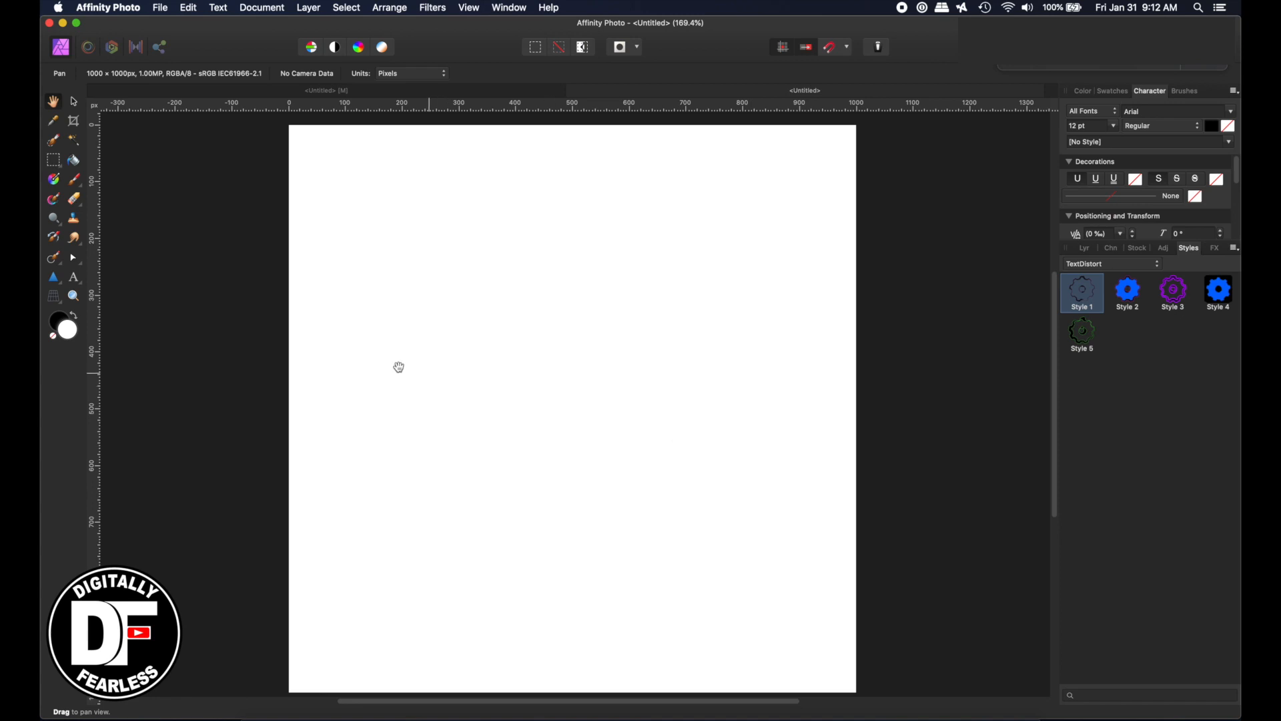
Add the art text "TEST" at about 251 pt in the upper part of the page and set its font to Big Caslon
{"action": "left_click", "coordinate": [73, 277]}
{"action": "left_click_drag", "start_coordinate": [352, 247], "coordinate": [467, 349]}
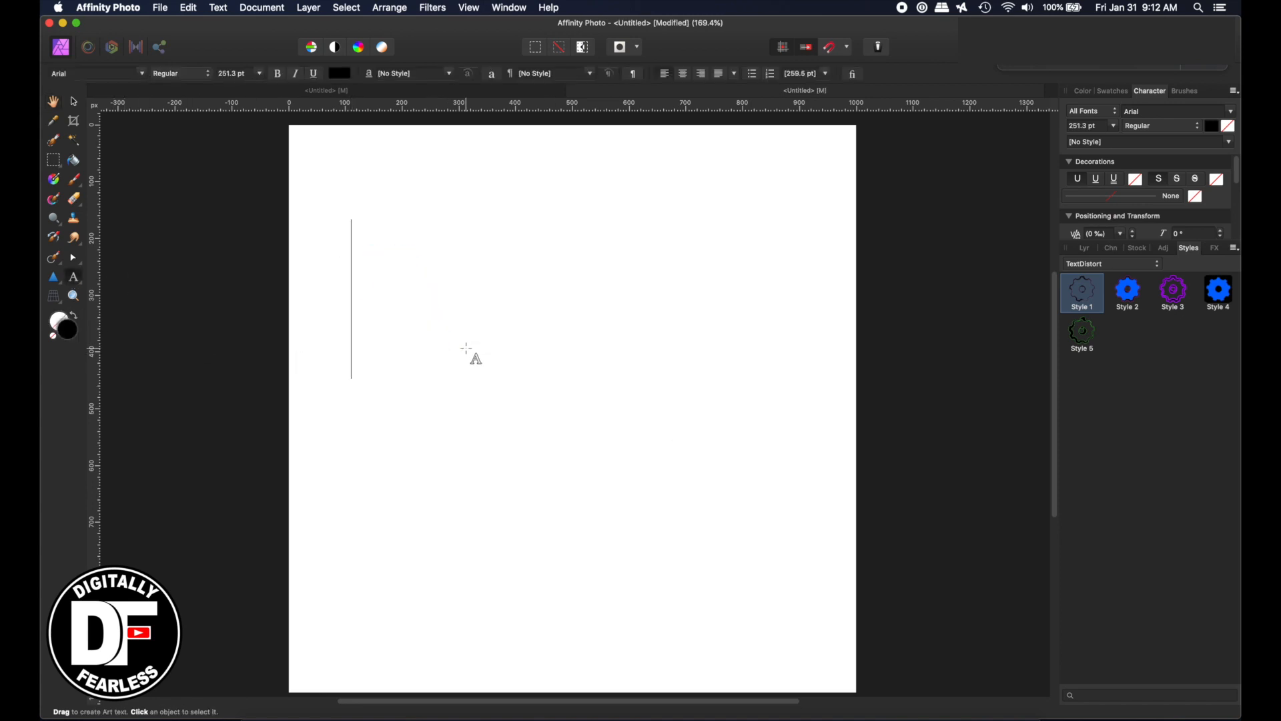
{"action": "type", "text": "TES"}
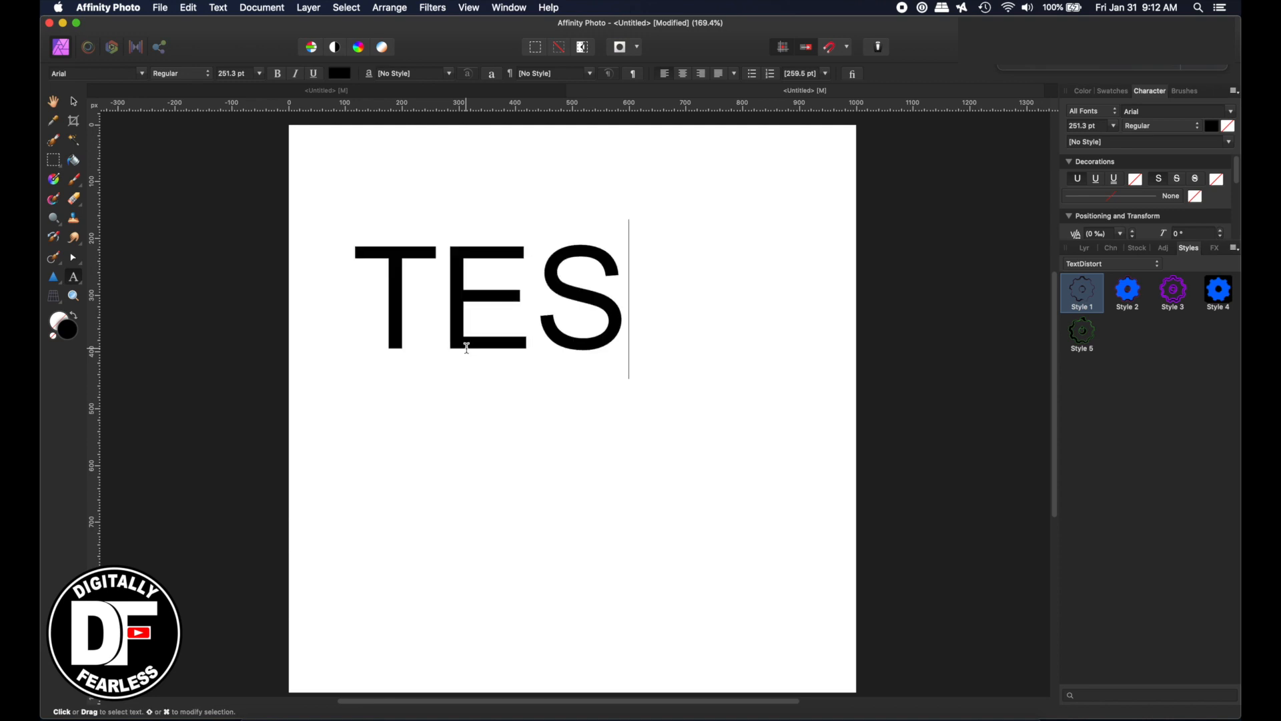
{"action": "type", "text": "T"}
{"action": "key", "text": "Escape"}
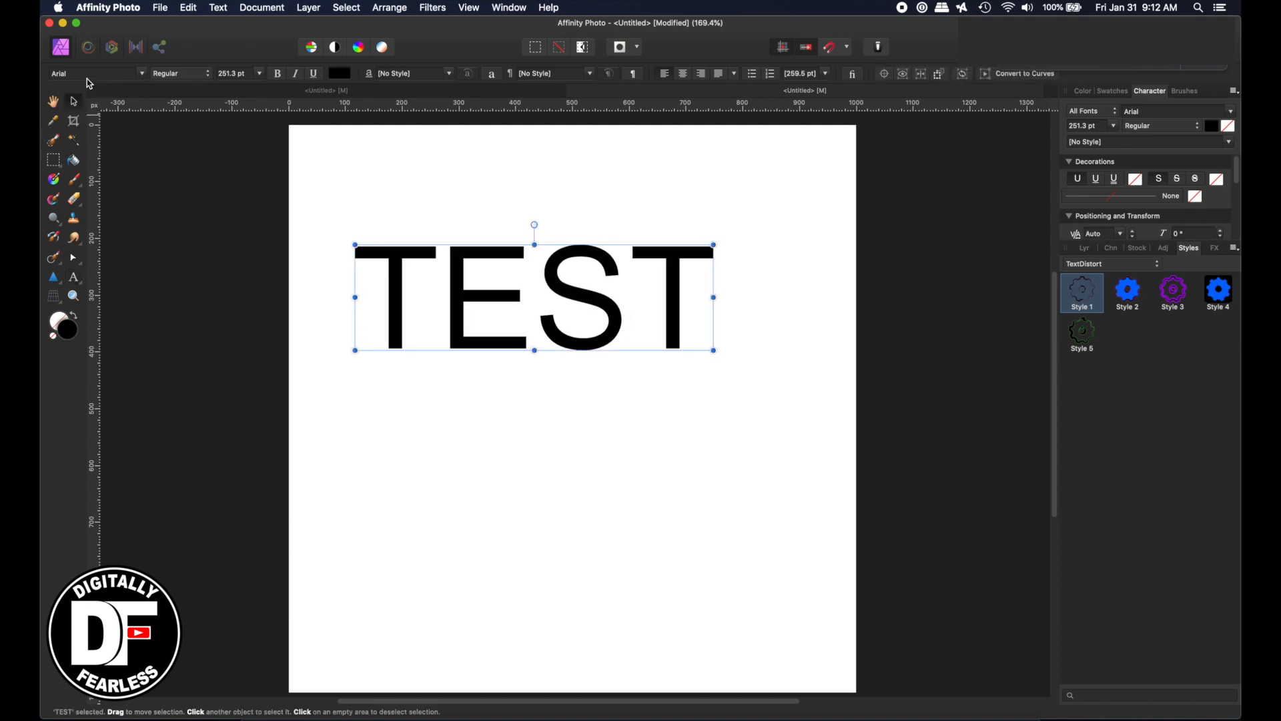
{"action": "left_click", "coordinate": [91, 73]}
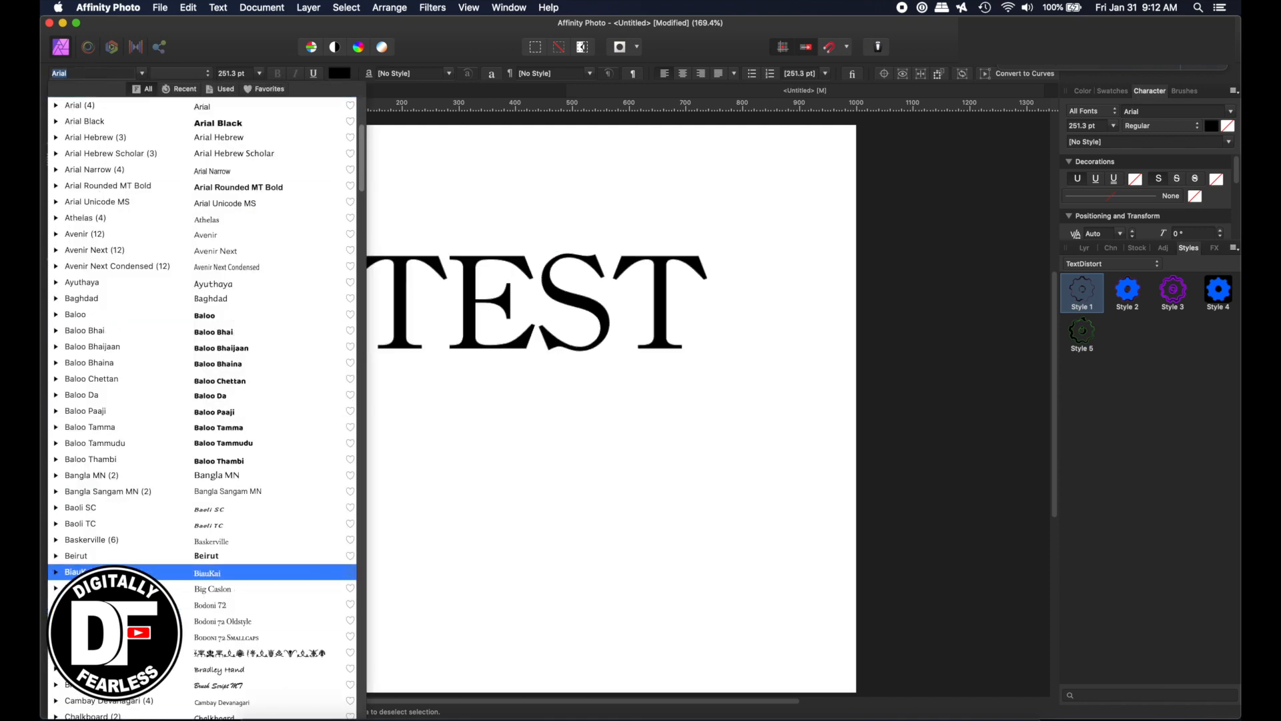
{"action": "left_click", "coordinate": [120, 588]}
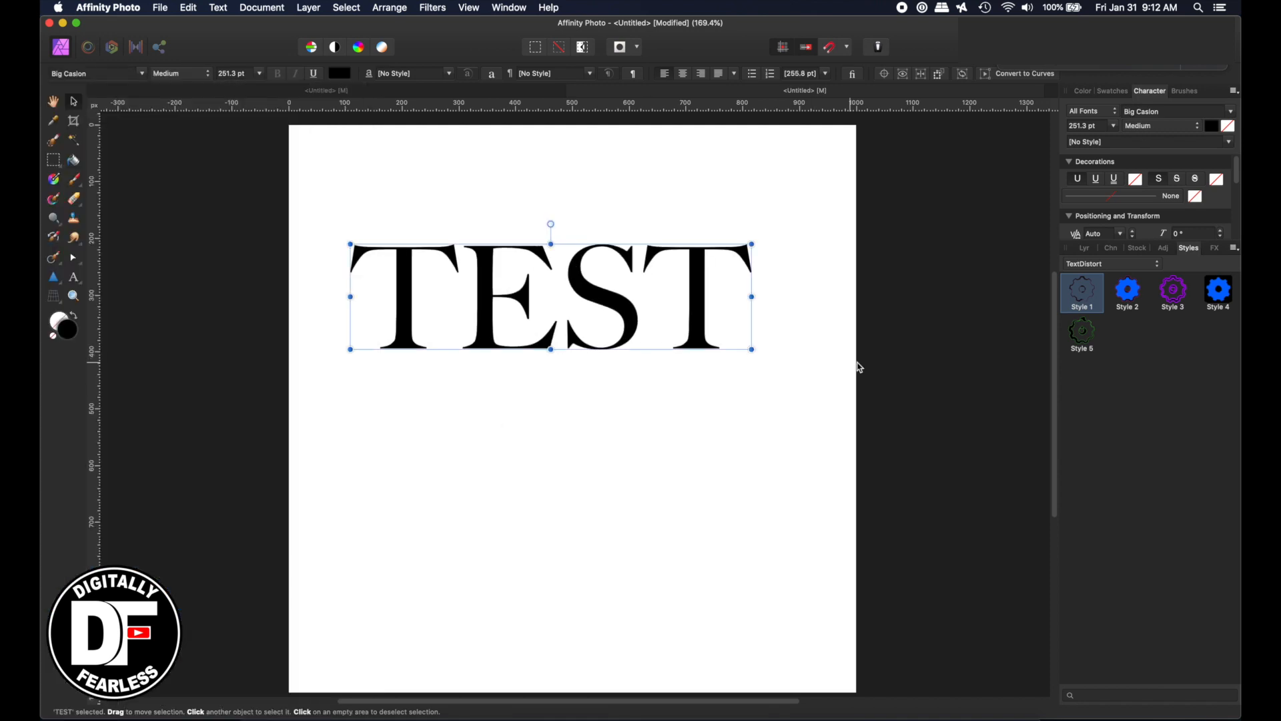
Apply the saved green-outline style, Style 5, to the "TEST" text and inspect the lettering at 400% zoom
{"action": "left_click", "coordinate": [1082, 332]}
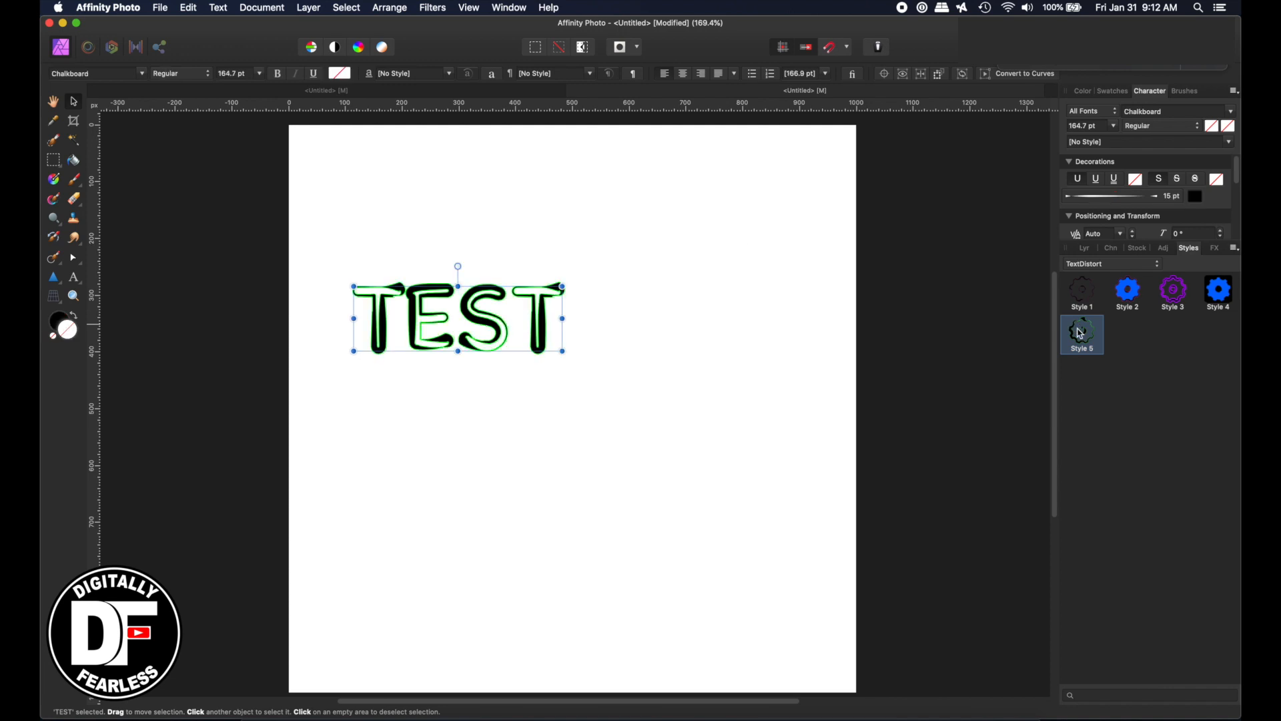
{"action": "left_click", "coordinate": [74, 297]}
{"action": "left_click", "coordinate": [370, 307]}
{"action": "left_click", "coordinate": [370, 308]}
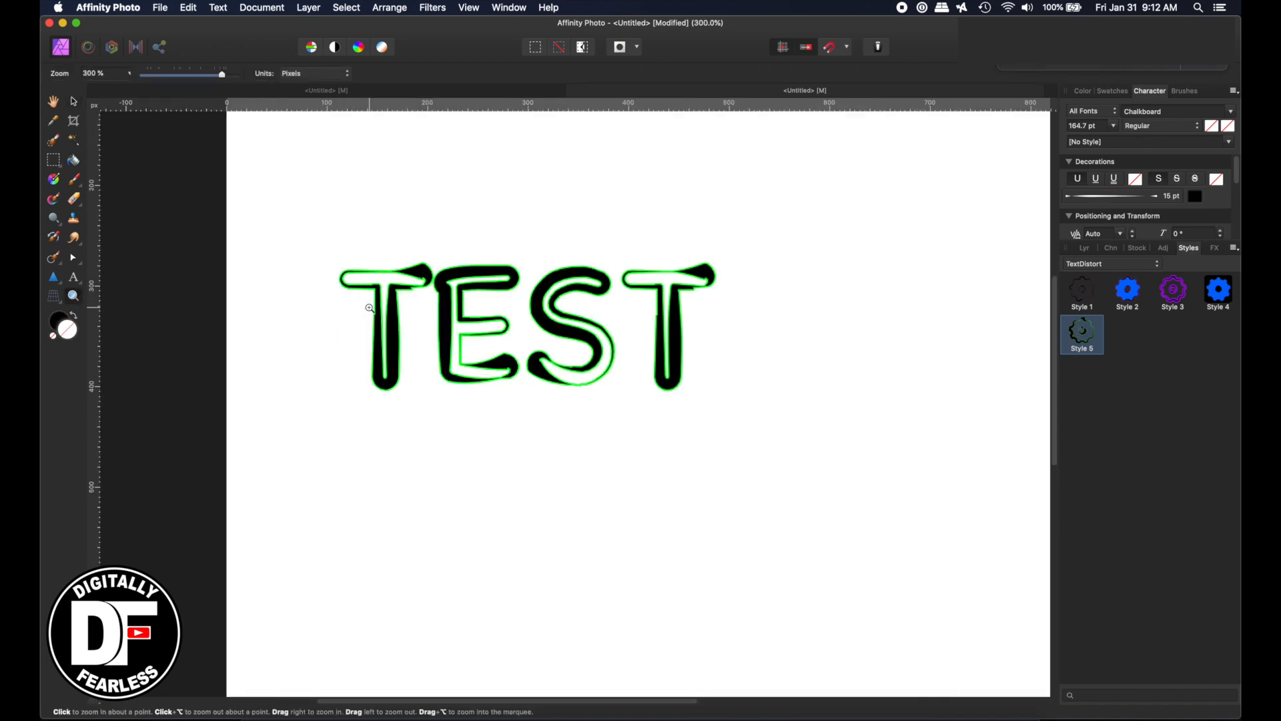
{"action": "left_click", "coordinate": [370, 308]}
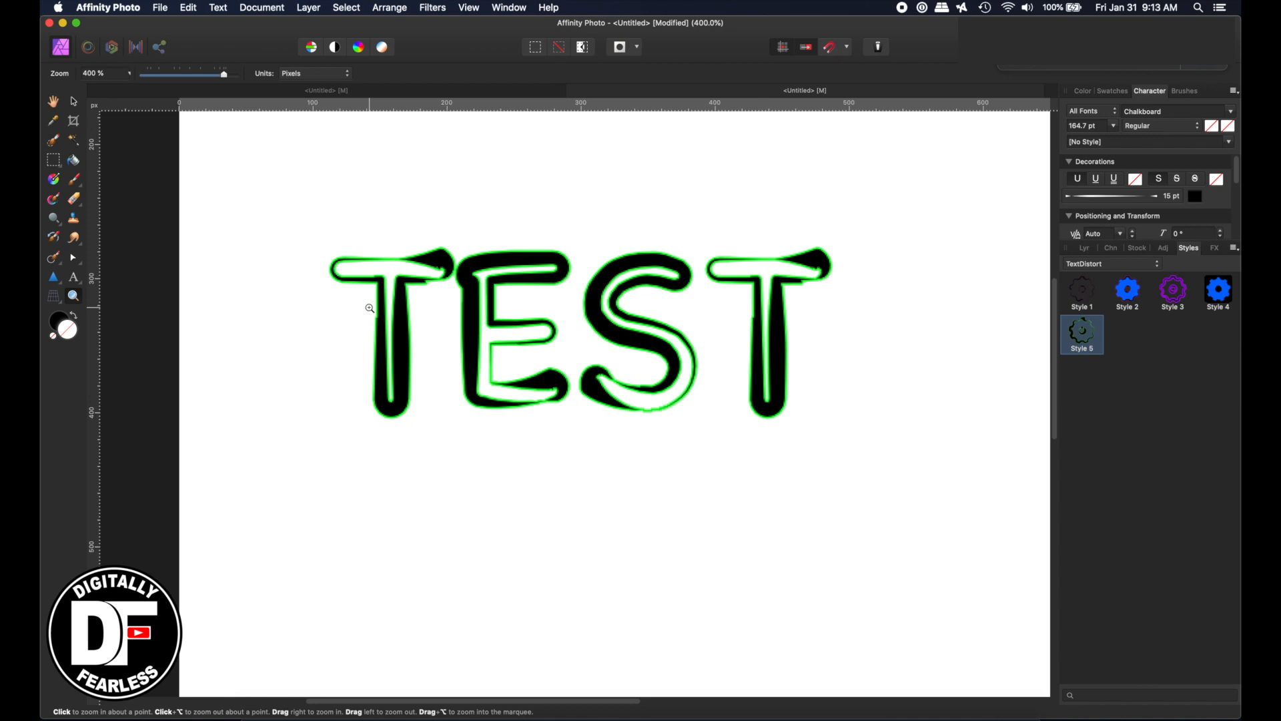